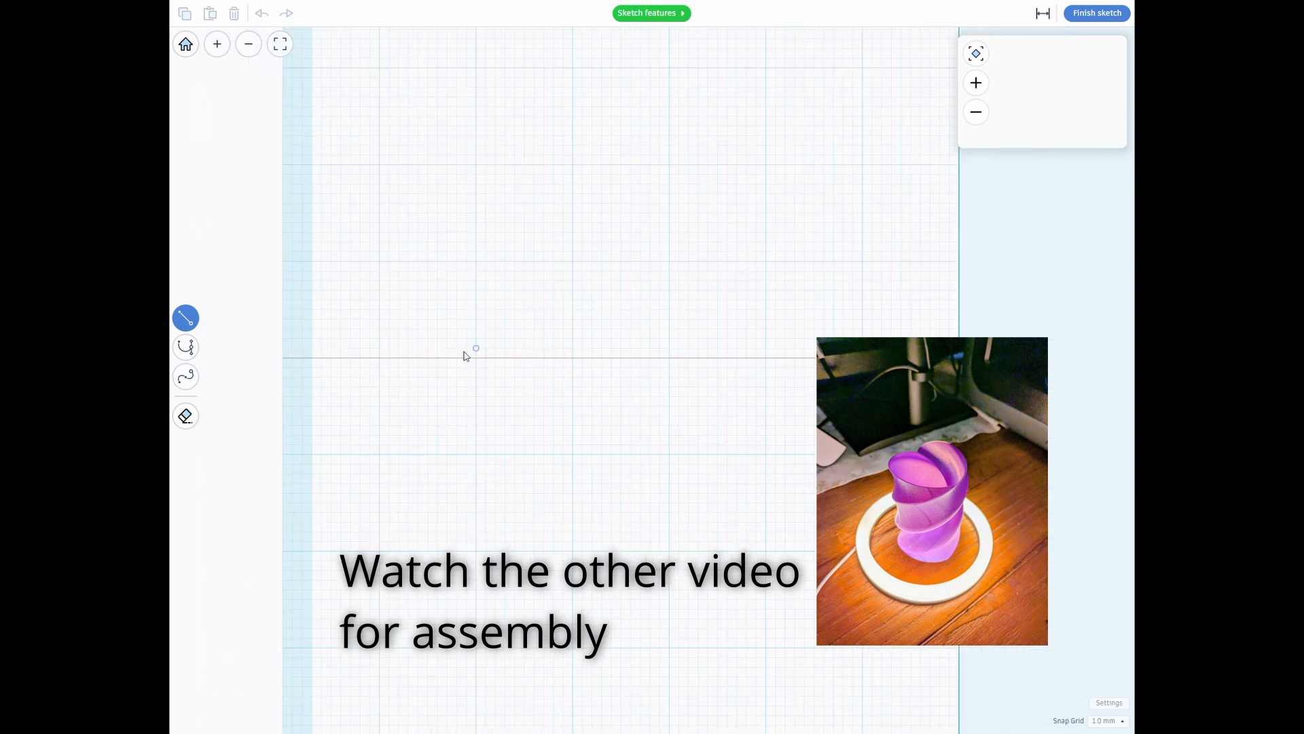
Sketch the ring profile's upper outline from the workplane edge: 1 mm ledge, 3 mm wall, shallow V of two 4.12 mm lines, 3 mm wall, 1 mm ledge
{"action": "middle_click_drag", "start_coordinate": [289, 358], "coordinate": [458, 354]}
{"action": "scroll", "coordinate": [452, 351], "scroll_direction": "up", "scroll_amount": 2}
{"action": "scroll", "coordinate": [453, 356], "scroll_direction": "up", "scroll_amount": 3}
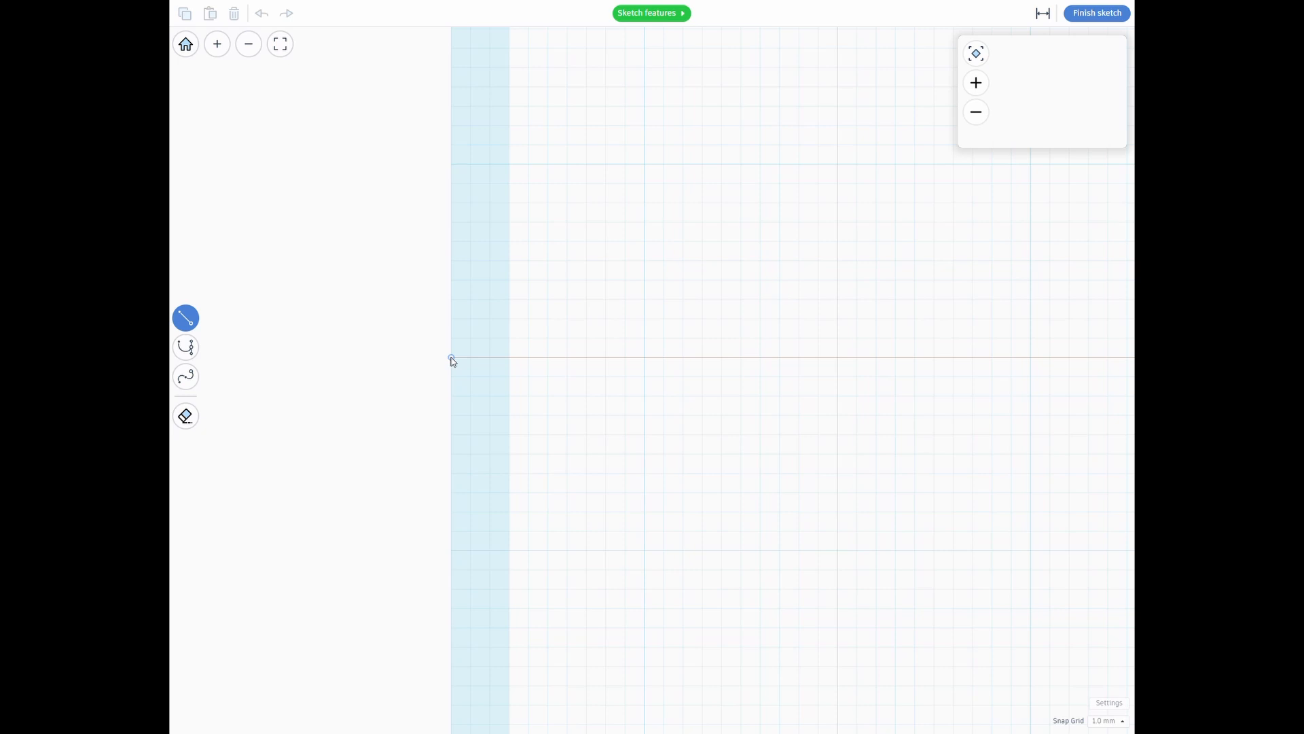
{"action": "left_click", "coordinate": [451, 357]}
{"action": "left_click", "coordinate": [471, 358]}
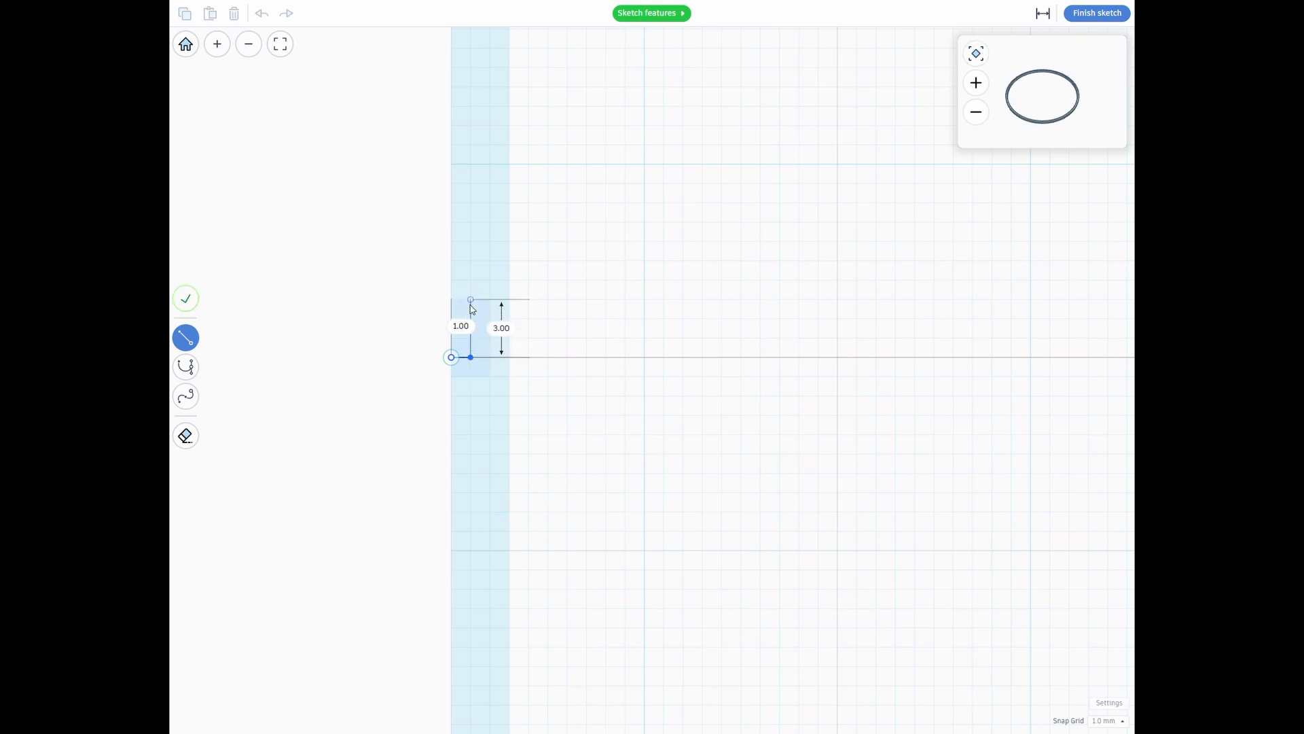
{"action": "left_click", "coordinate": [471, 303]}
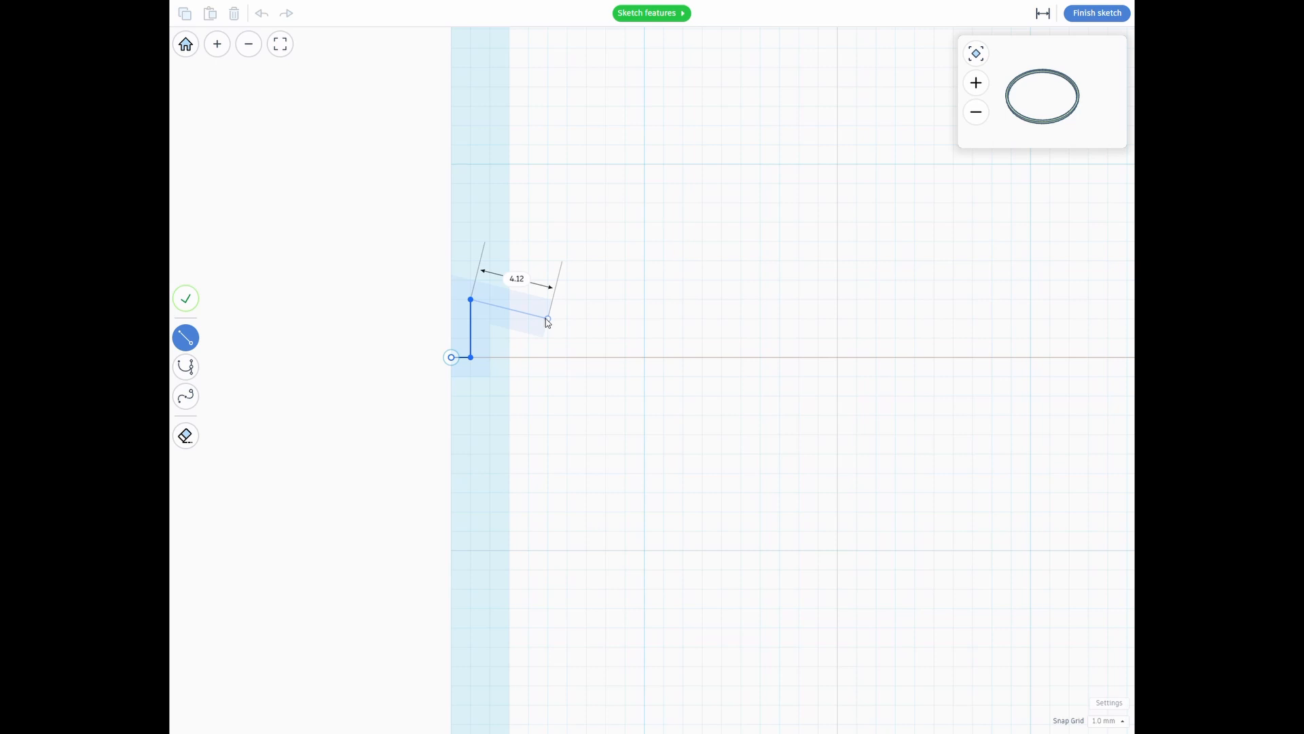
{"action": "left_click", "coordinate": [548, 318]}
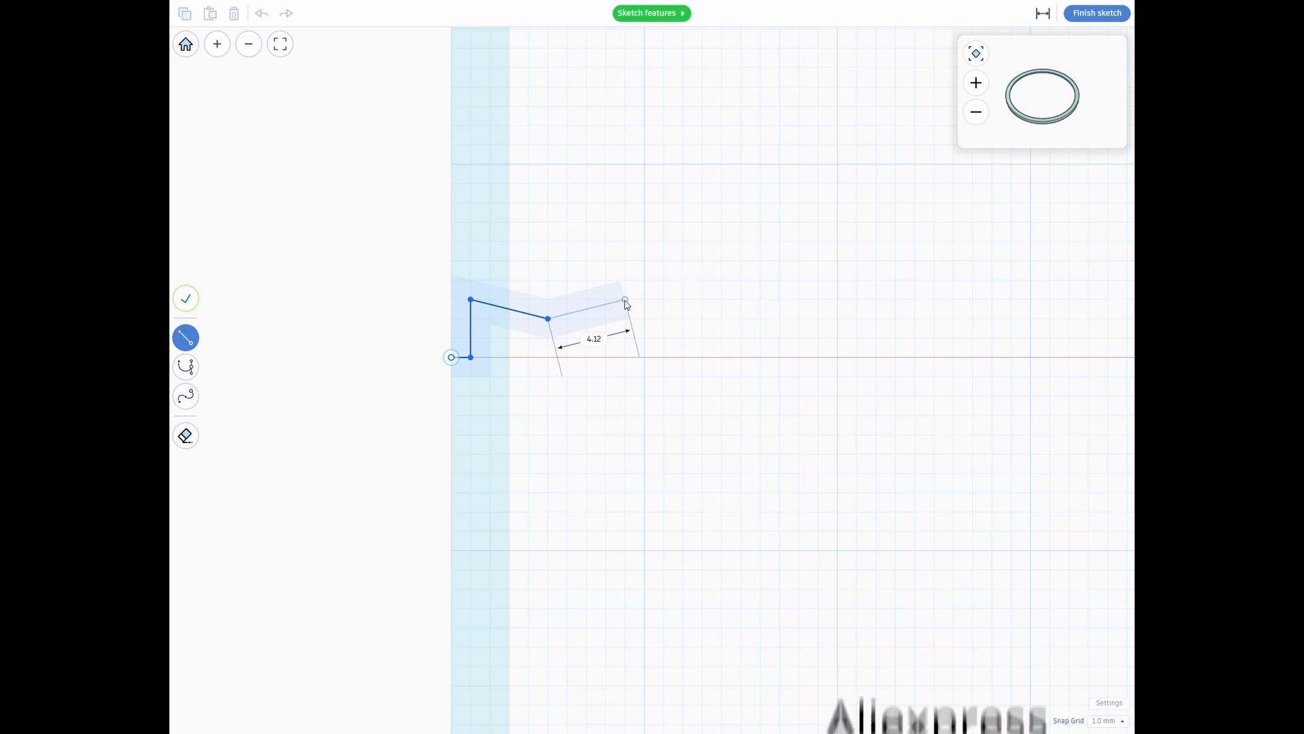
{"action": "left_click", "coordinate": [626, 300]}
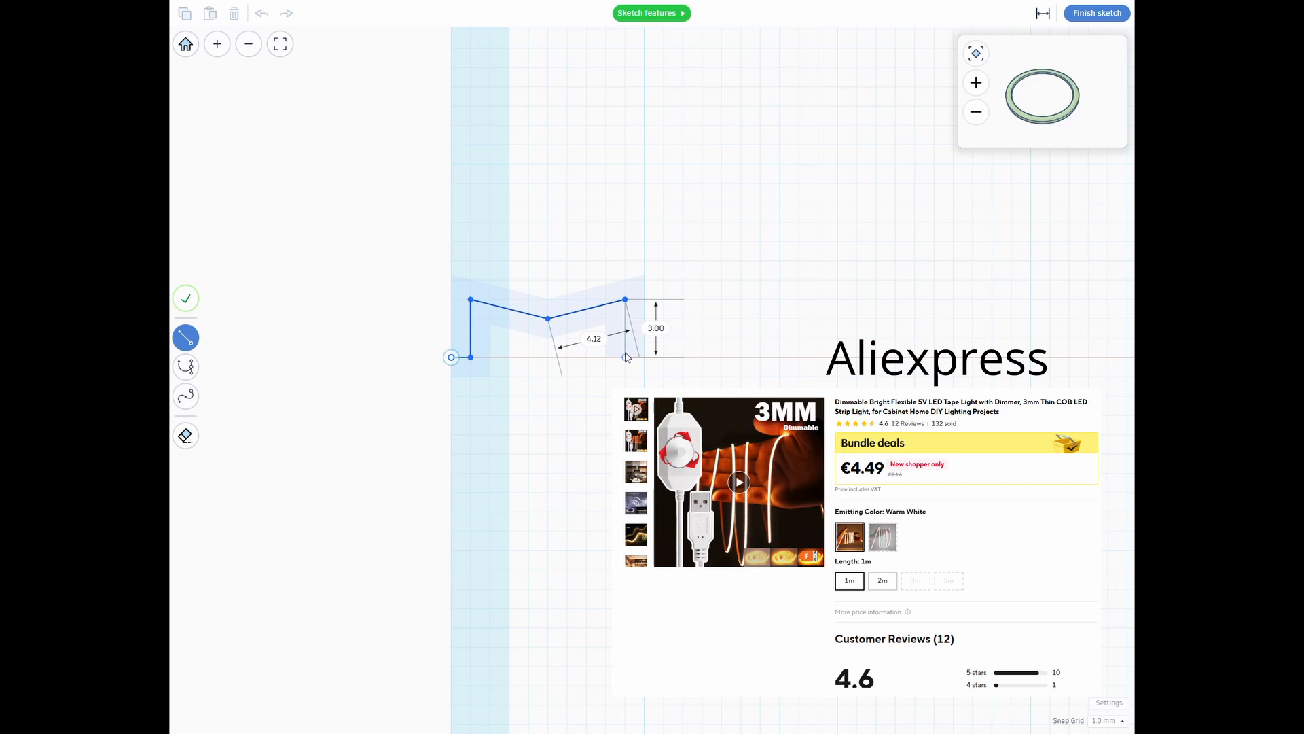
{"action": "left_click", "coordinate": [625, 356]}
{"action": "left_click", "coordinate": [641, 357]}
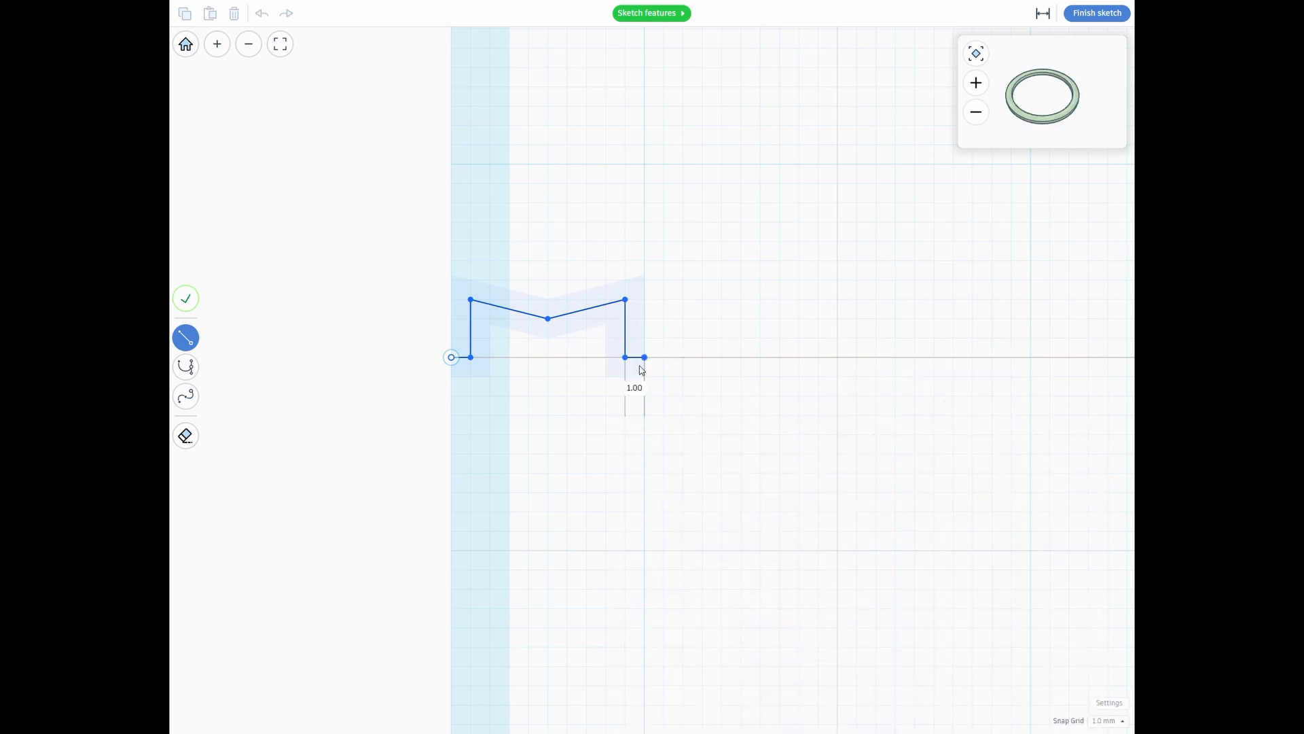
Close the ring profile with a 2 mm vertical side, a 10 mm flat base and a vertical line back to the start point
{"action": "left_click", "coordinate": [645, 396]}
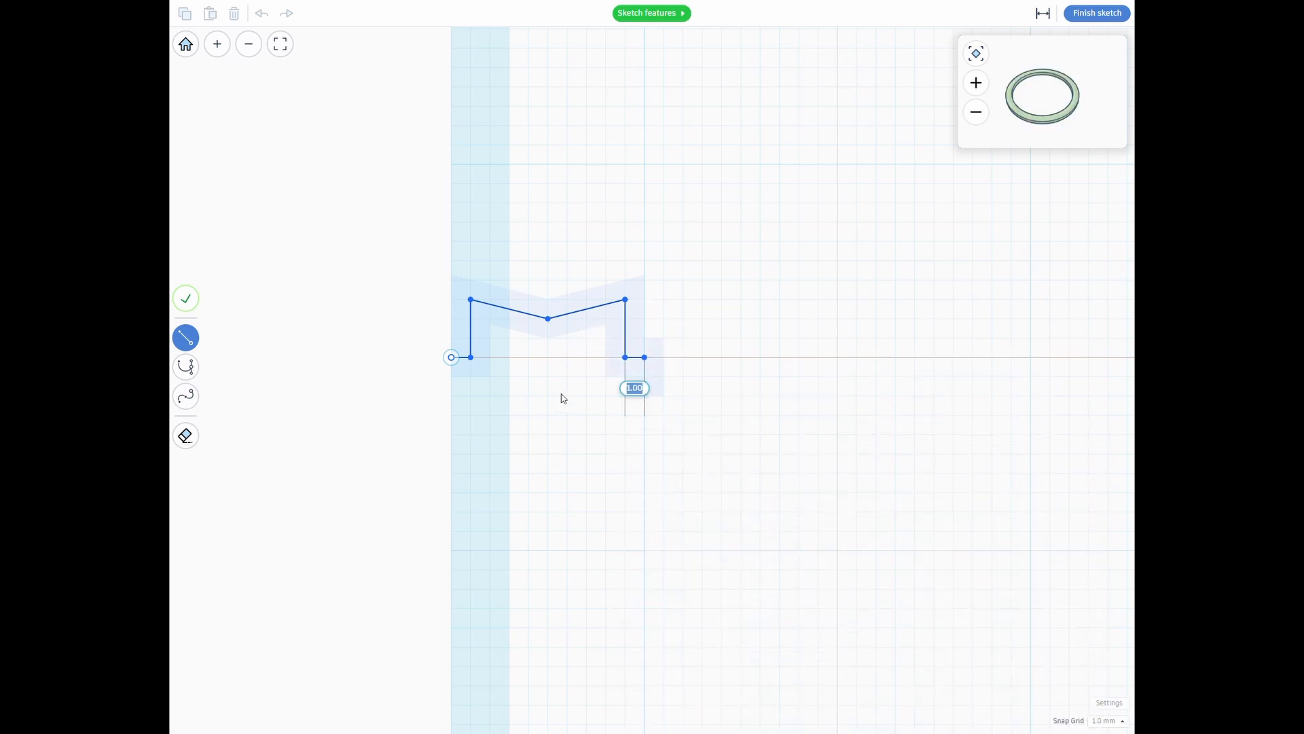
{"action": "scroll", "coordinate": [637, 405], "scroll_direction": "up", "scroll_amount": 3}
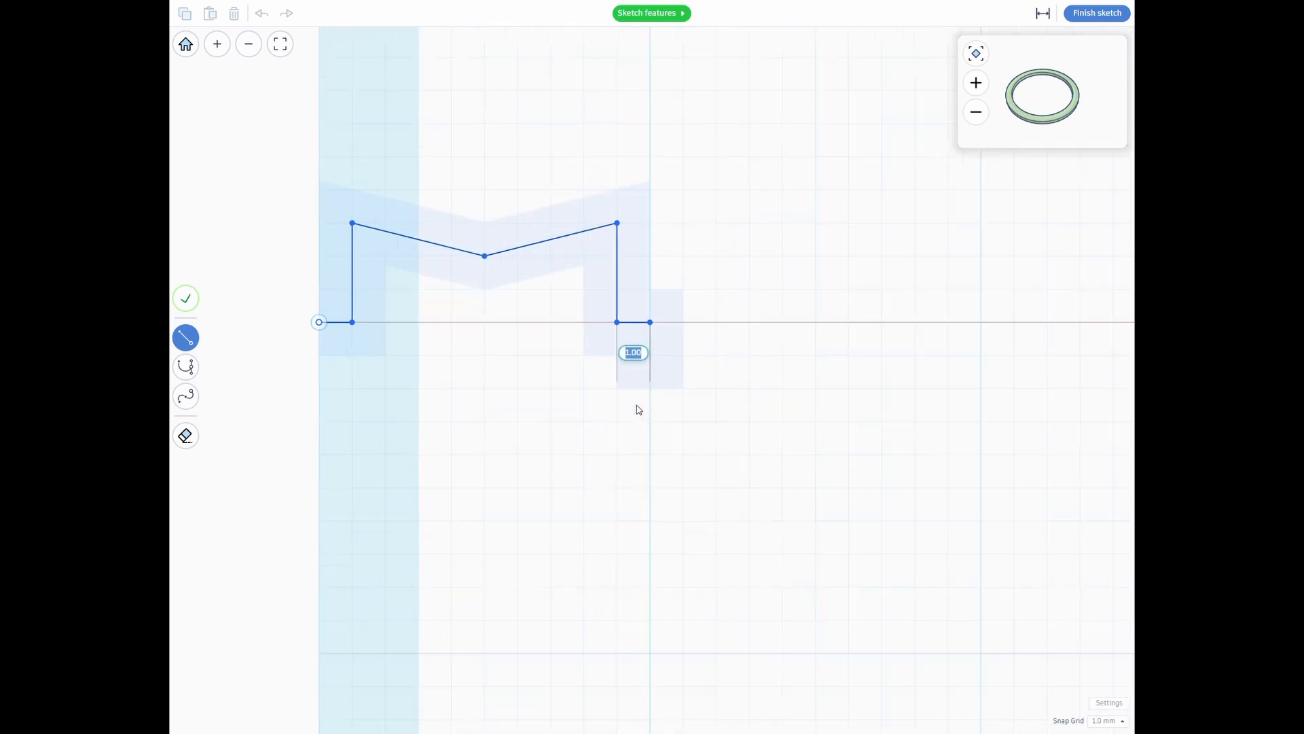
{"action": "key", "text": "Return"}
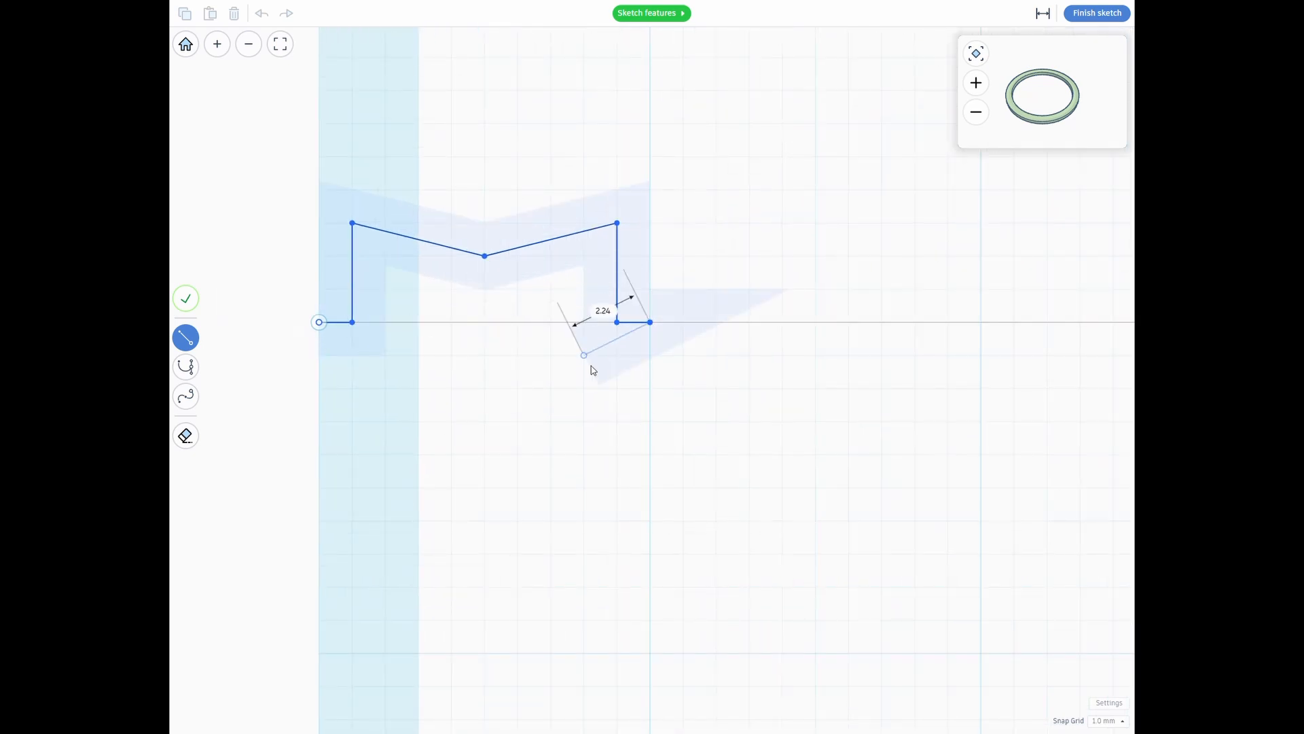
{"action": "left_click", "coordinate": [650, 389]}
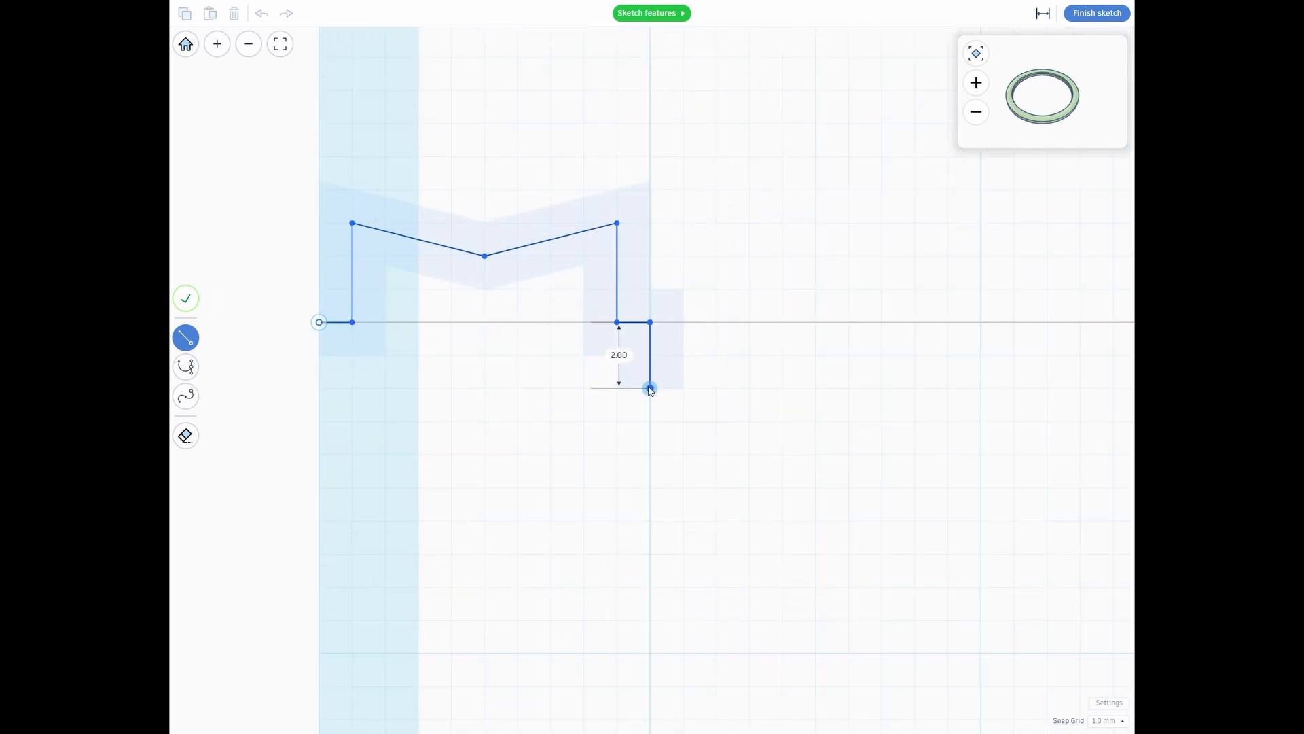
{"action": "left_click", "coordinate": [320, 388]}
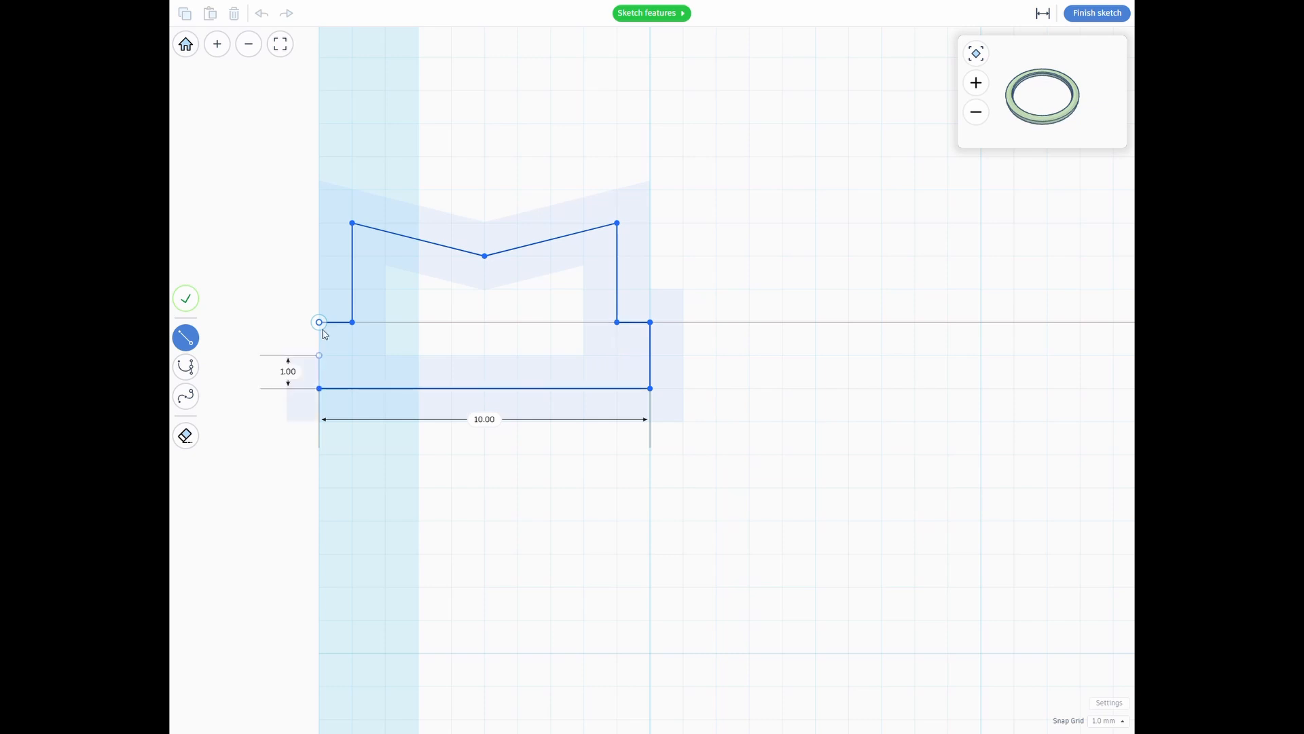
{"action": "left_click", "coordinate": [319, 322]}
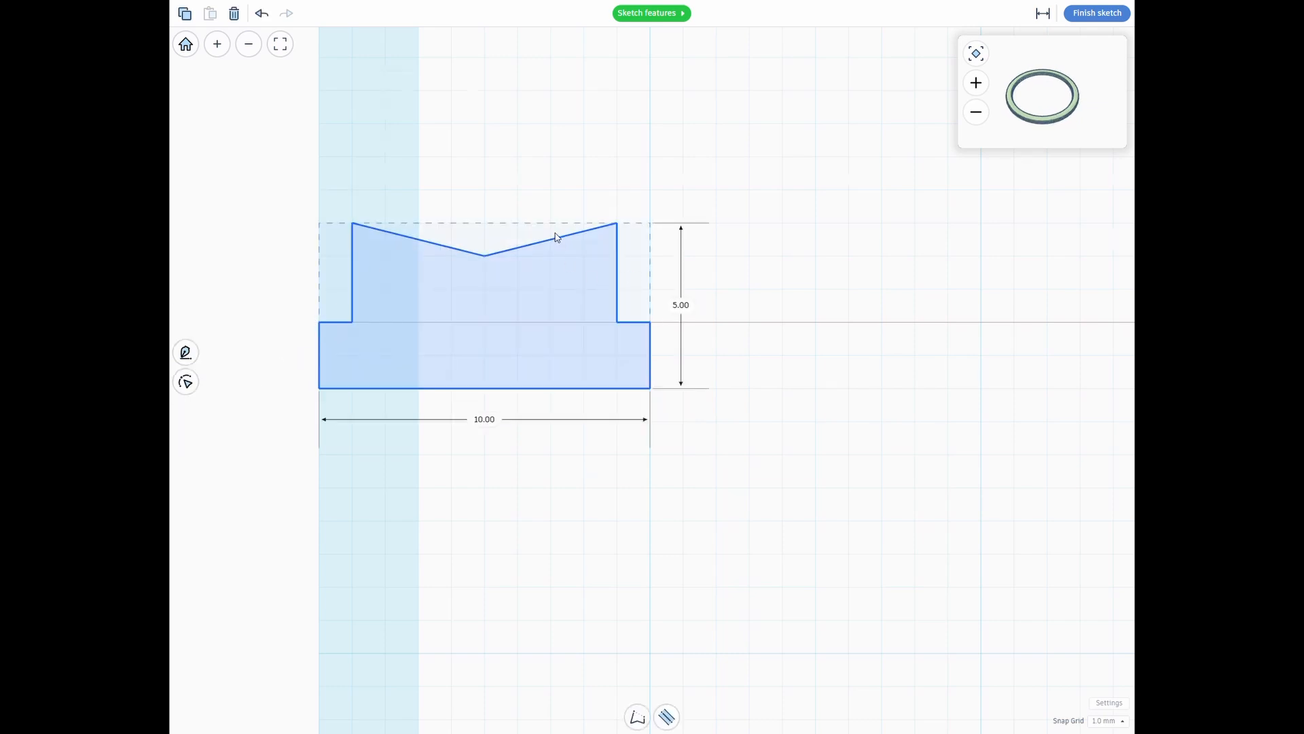
Finish the sketch and smooth the revolved ring by setting Sides to 128 and Quality to 24
{"action": "scroll", "coordinate": [550, 195], "scroll_direction": "down", "scroll_amount": 3}
{"action": "middle_click_drag", "start_coordinate": [611, 146], "coordinate": [619, 280]}
{"action": "scroll", "coordinate": [809, 295], "scroll_direction": "down", "scroll_amount": 2}
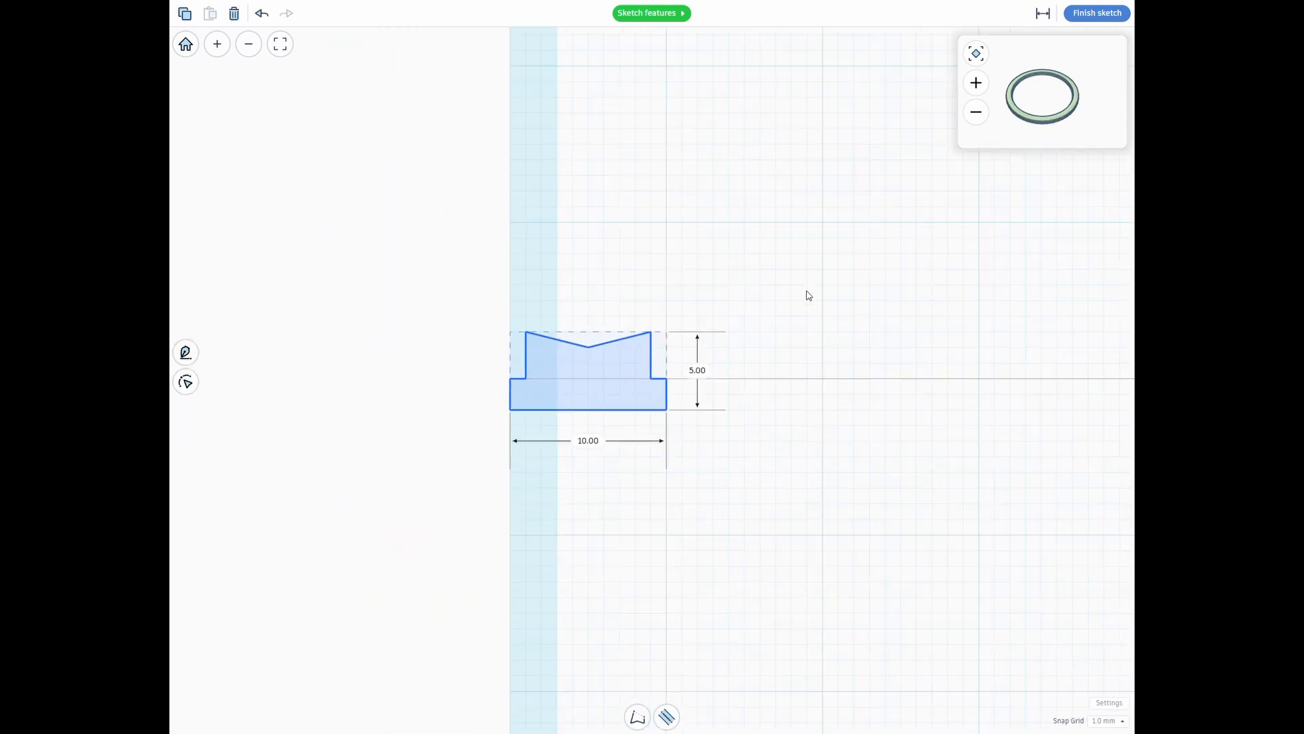
{"action": "middle_click_drag", "start_coordinate": [742, 224], "coordinate": [679, 295]}
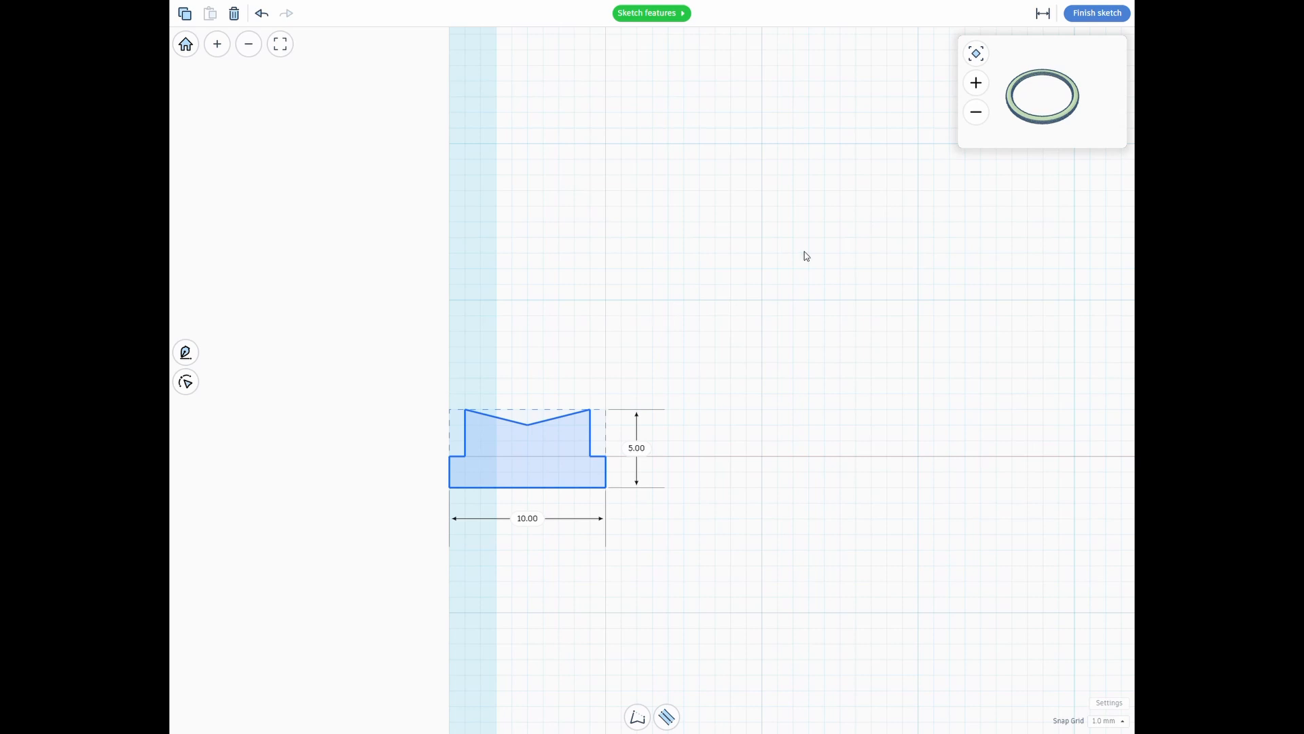
{"action": "left_click", "coordinate": [1096, 17]}
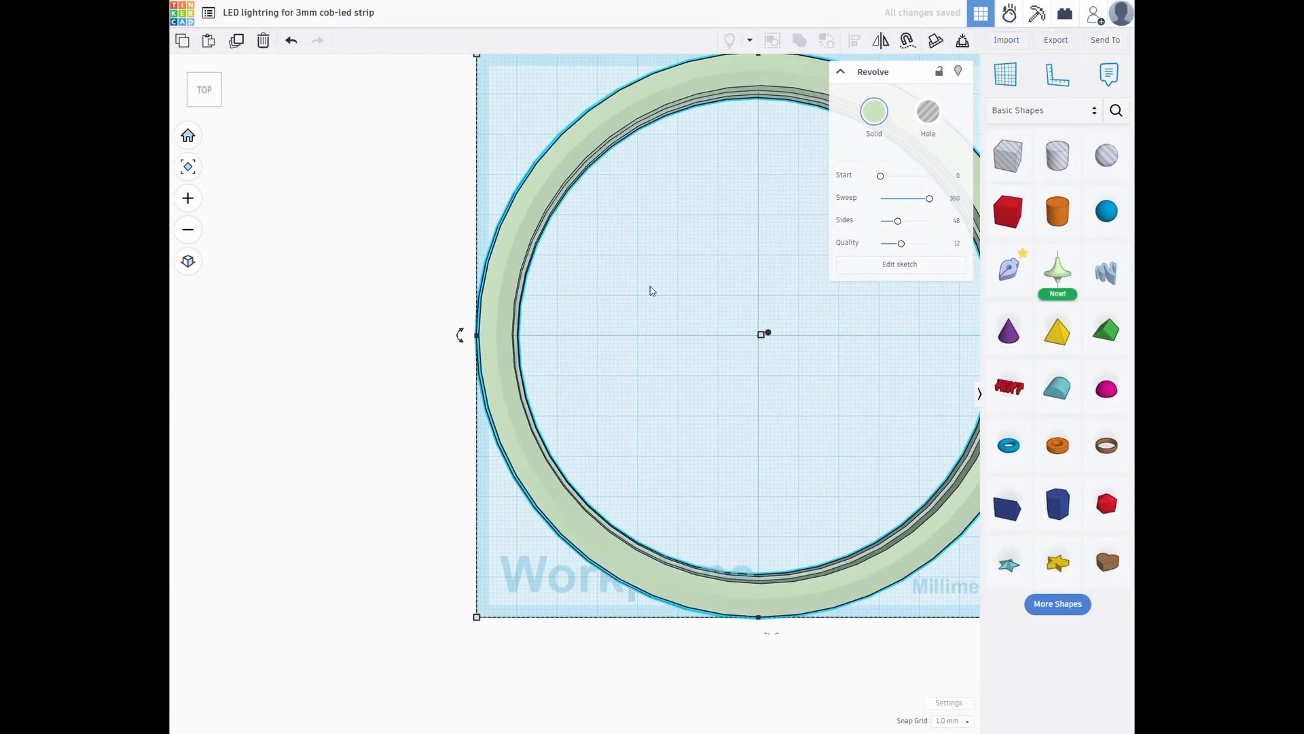
{"action": "right_click_drag", "start_coordinate": [778, 387], "coordinate": [799, 263]}
{"action": "left_click_drag", "start_coordinate": [903, 243], "coordinate": [929, 221]}
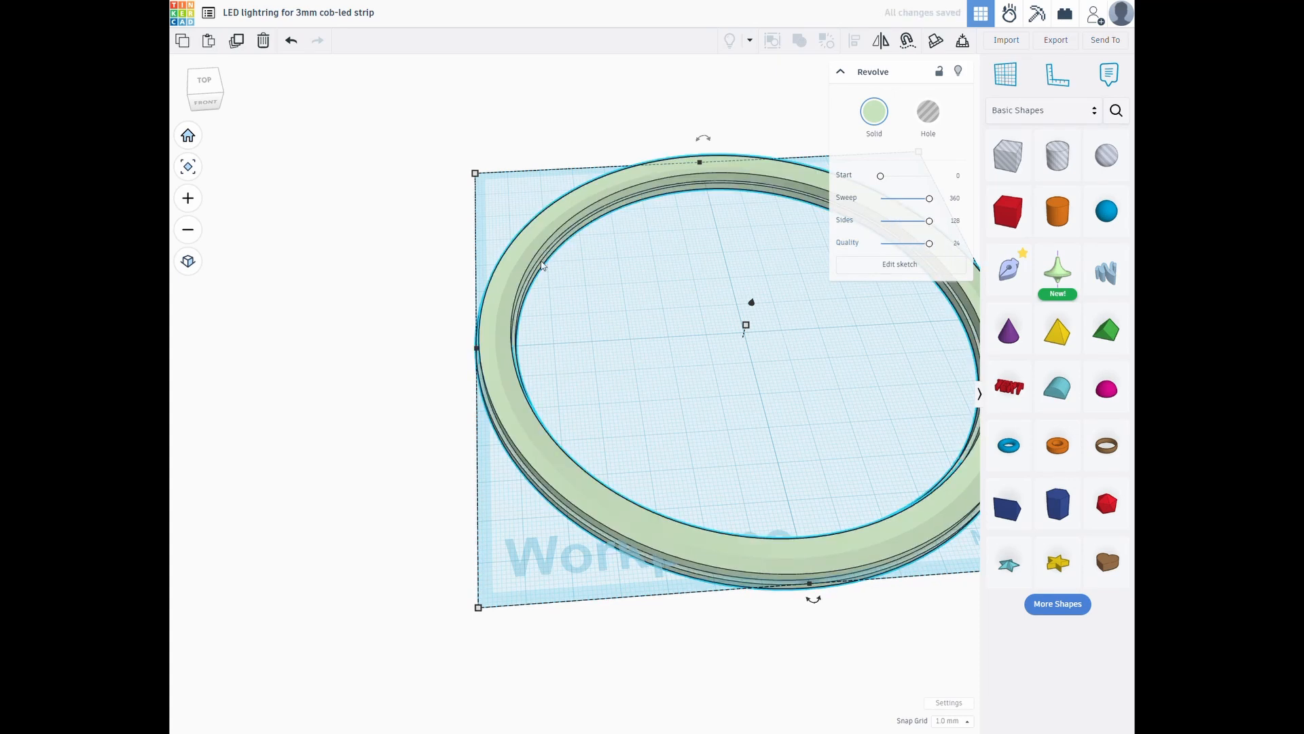
Change the ring's solid colour to the light gray preset
{"action": "left_click", "coordinate": [875, 112]}
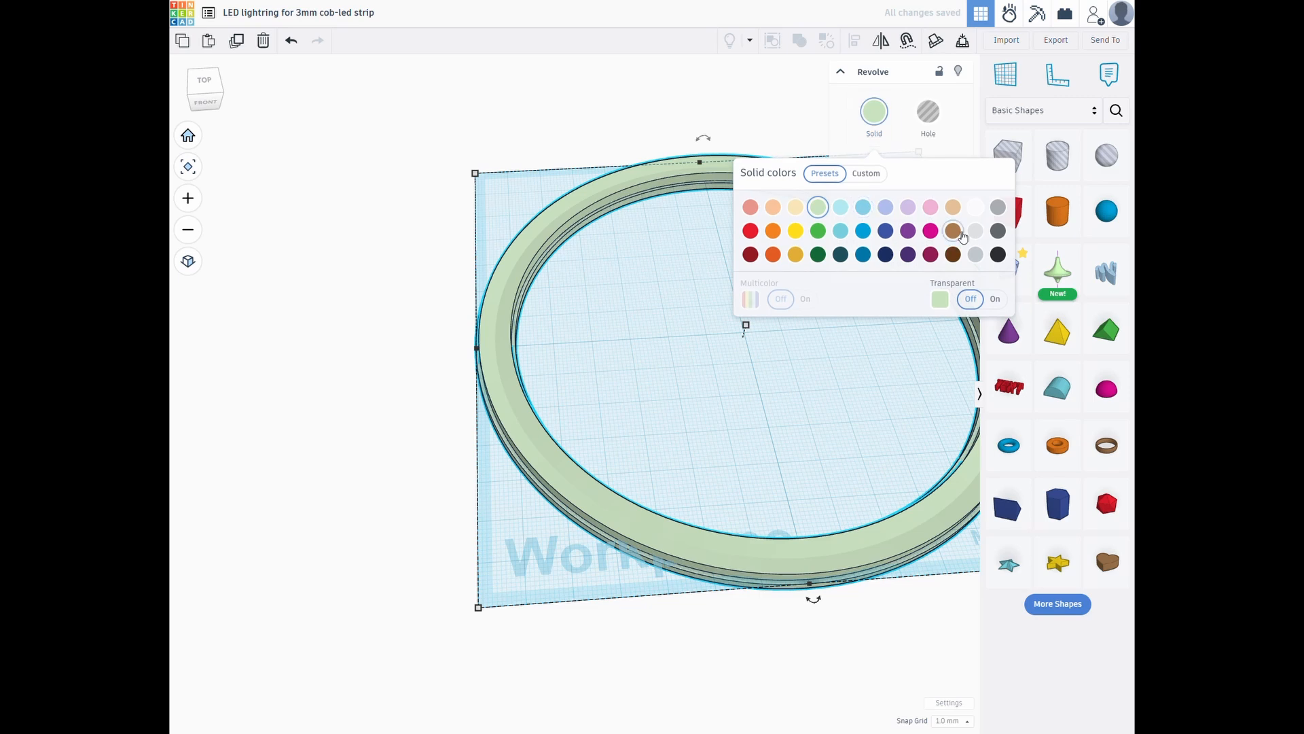
{"action": "left_click", "coordinate": [998, 231]}
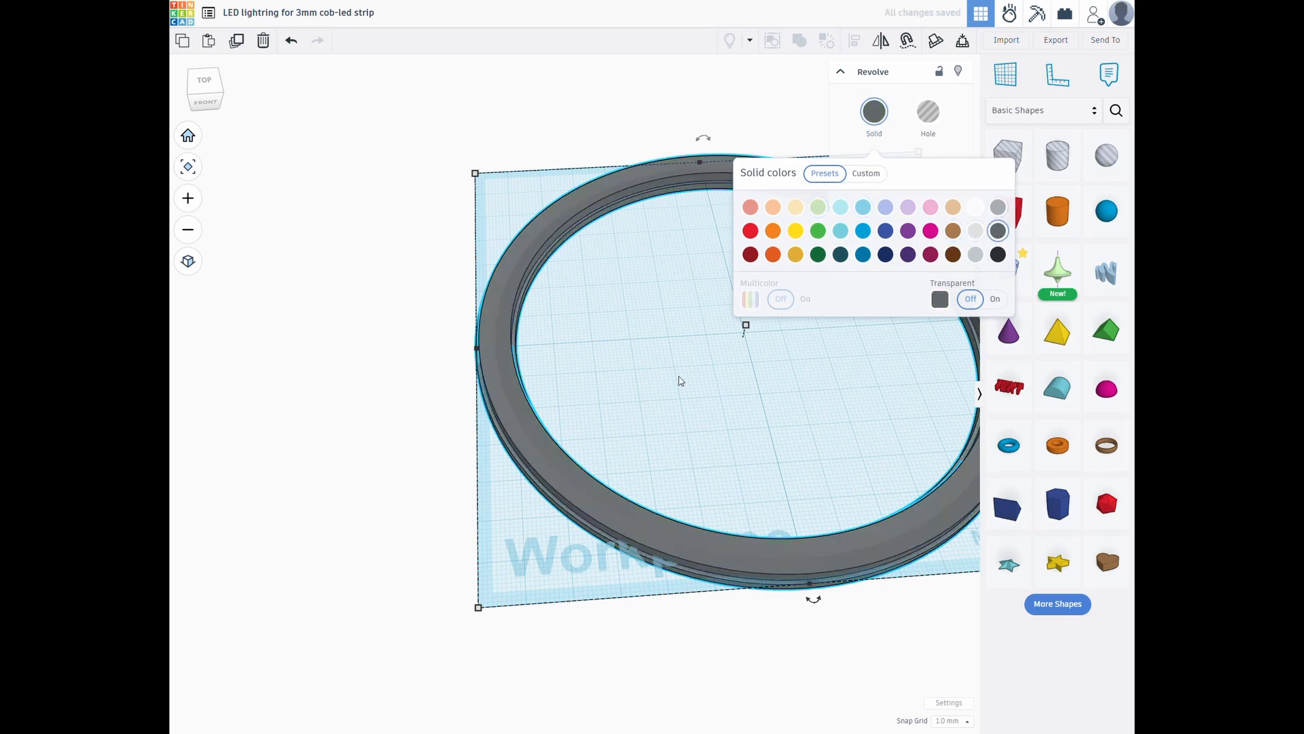
{"action": "left_click", "coordinate": [998, 207]}
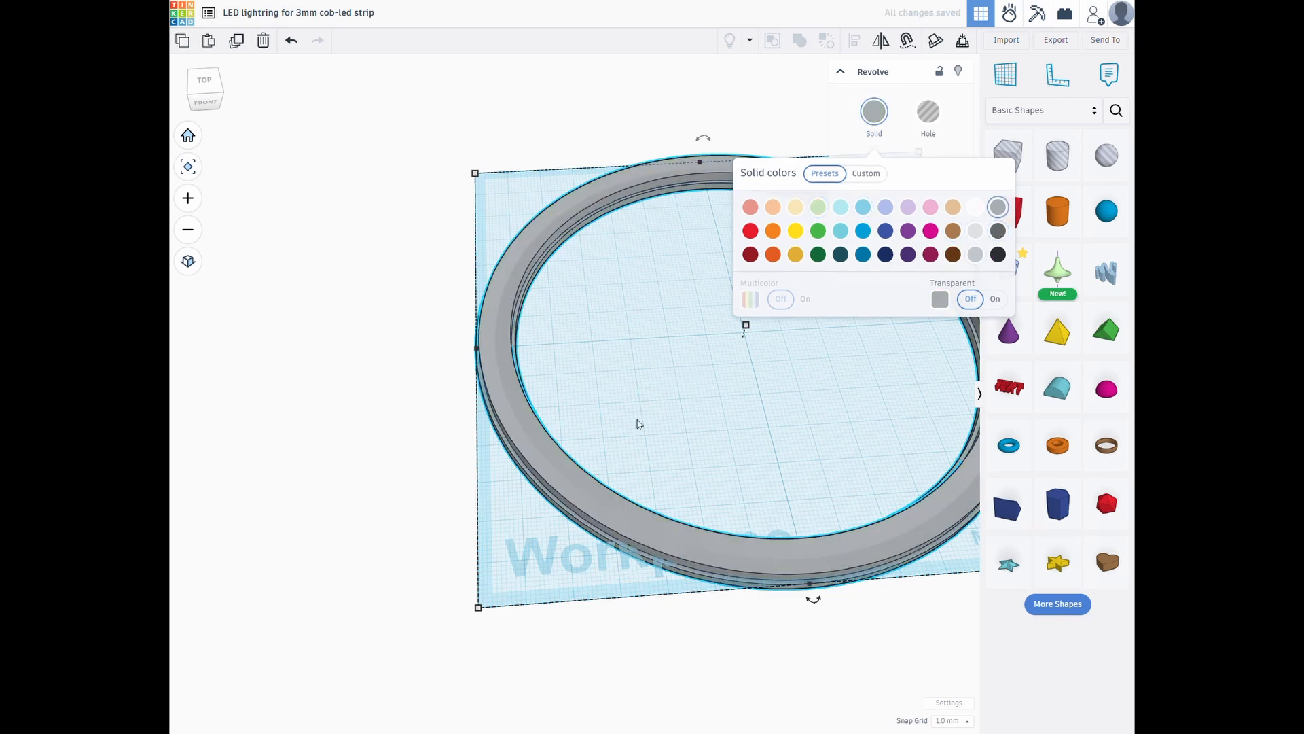
Add a new Revolve shape at the centre of the ring, working from the top view
{"action": "right_click_drag", "start_coordinate": [635, 421], "coordinate": [487, 368]}
{"action": "scroll", "coordinate": [486, 369], "scroll_direction": "up", "scroll_amount": 3}
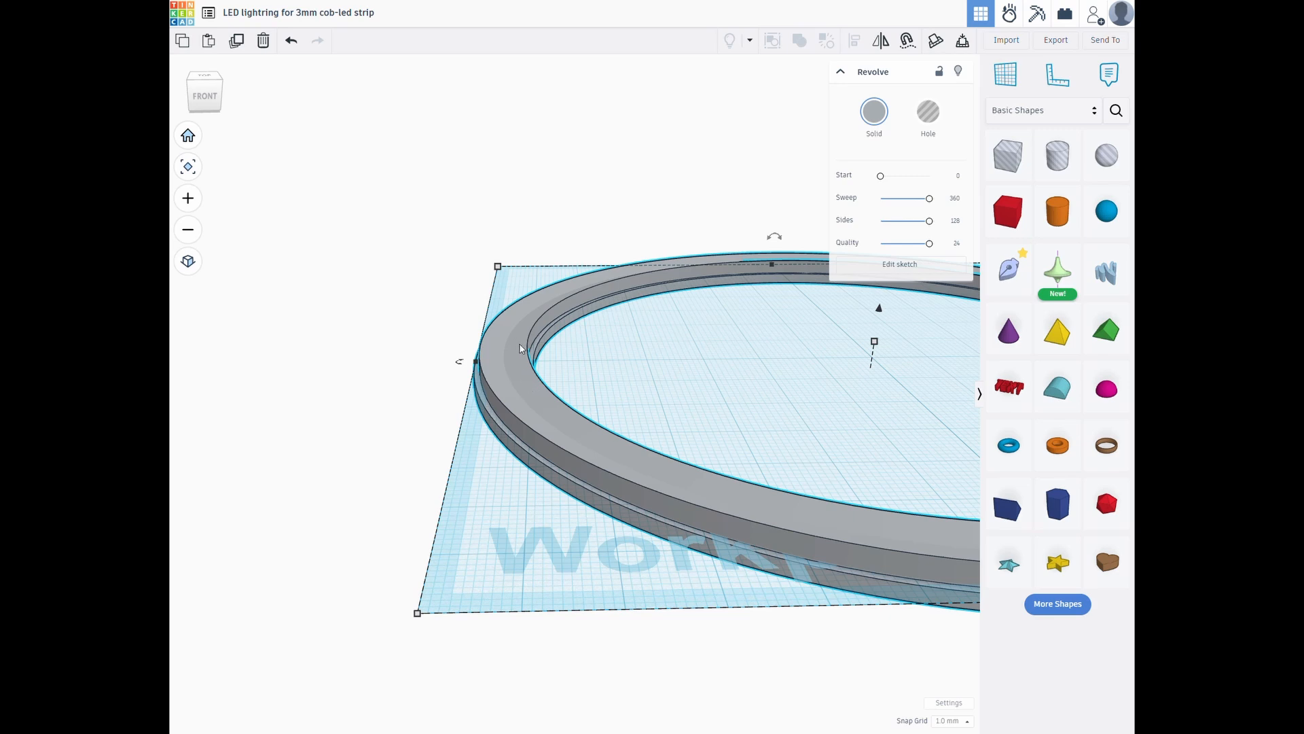
{"action": "scroll", "coordinate": [521, 351], "scroll_direction": "down", "scroll_amount": 2}
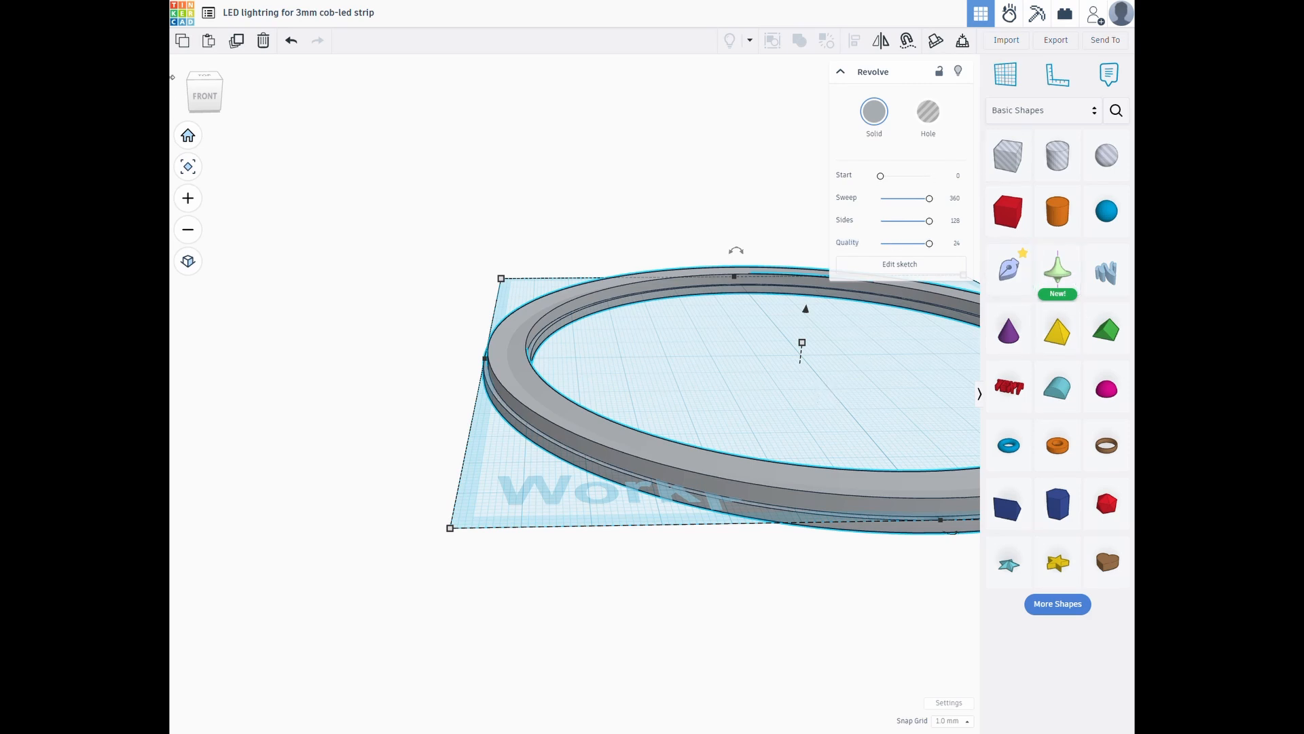
{"action": "left_click", "coordinate": [205, 77]}
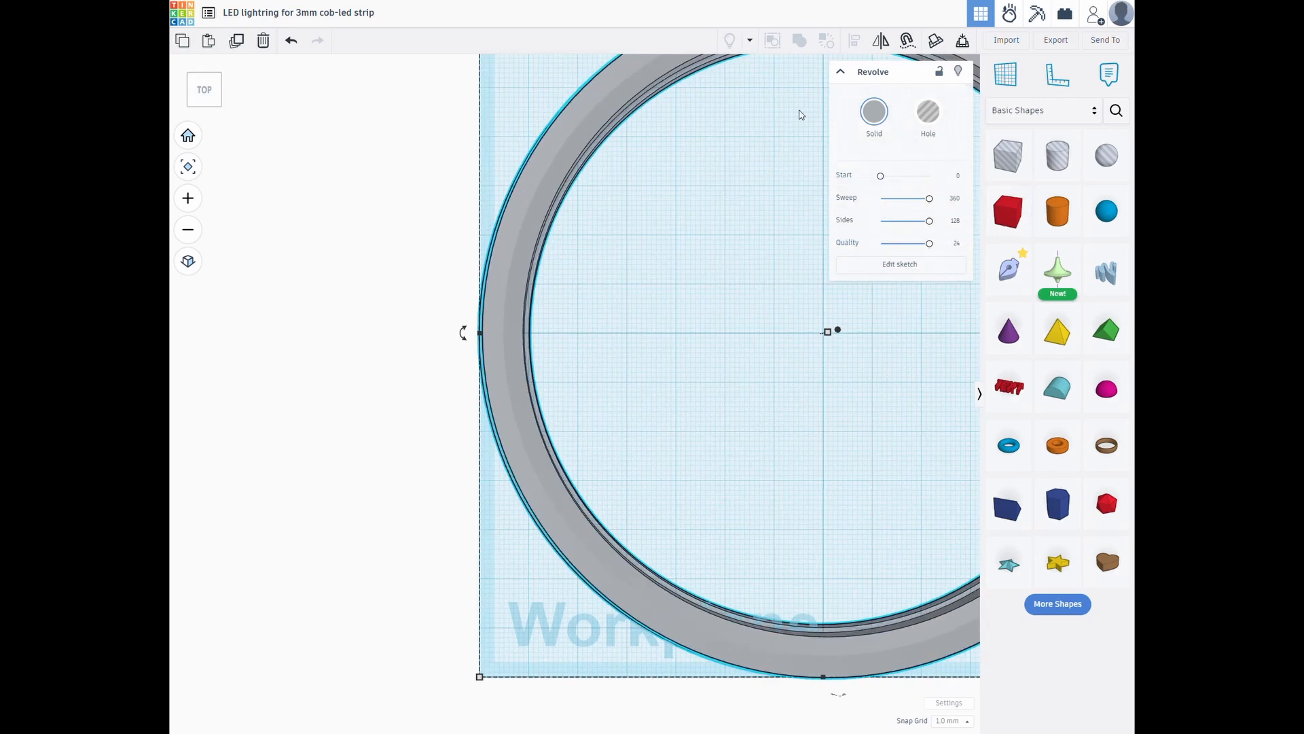
{"action": "left_click", "coordinate": [798, 207]}
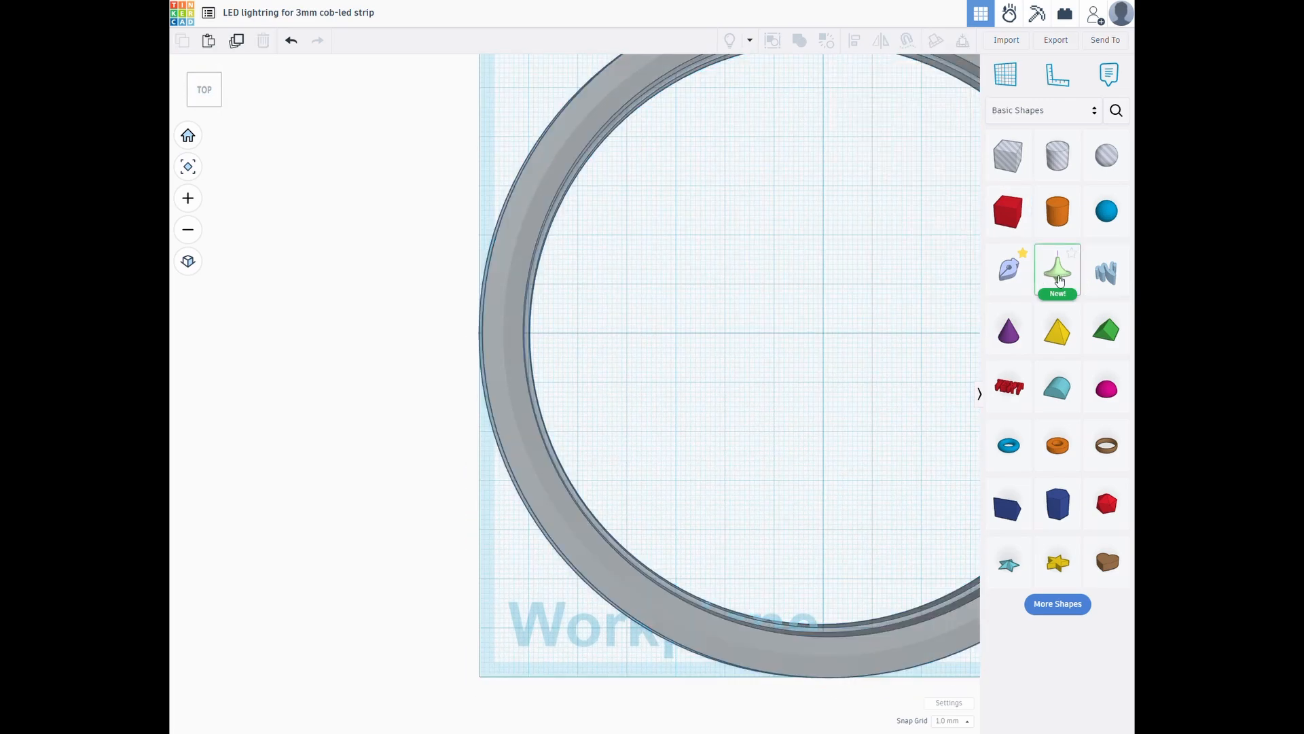
{"action": "mouse_move", "coordinate": [1059, 280]}
{"action": "left_mouse_down"}
{"action": "mouse_move", "coordinate": [963, 343]}
{"action": "mouse_move", "coordinate": [826, 338]}
{"action": "left_mouse_up"}
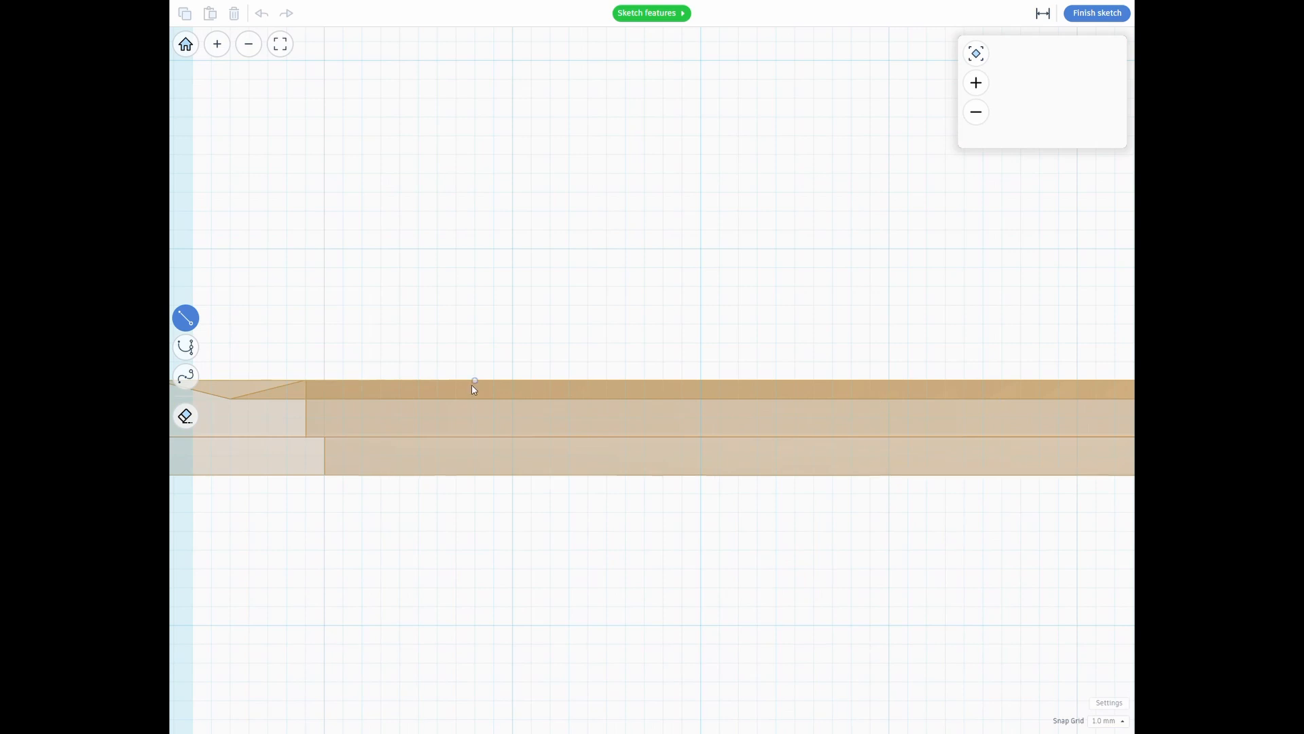
Set the sketch's snap grid to 0.1 mm
{"action": "middle_click_drag", "start_coordinate": [471, 383], "coordinate": [738, 399]}
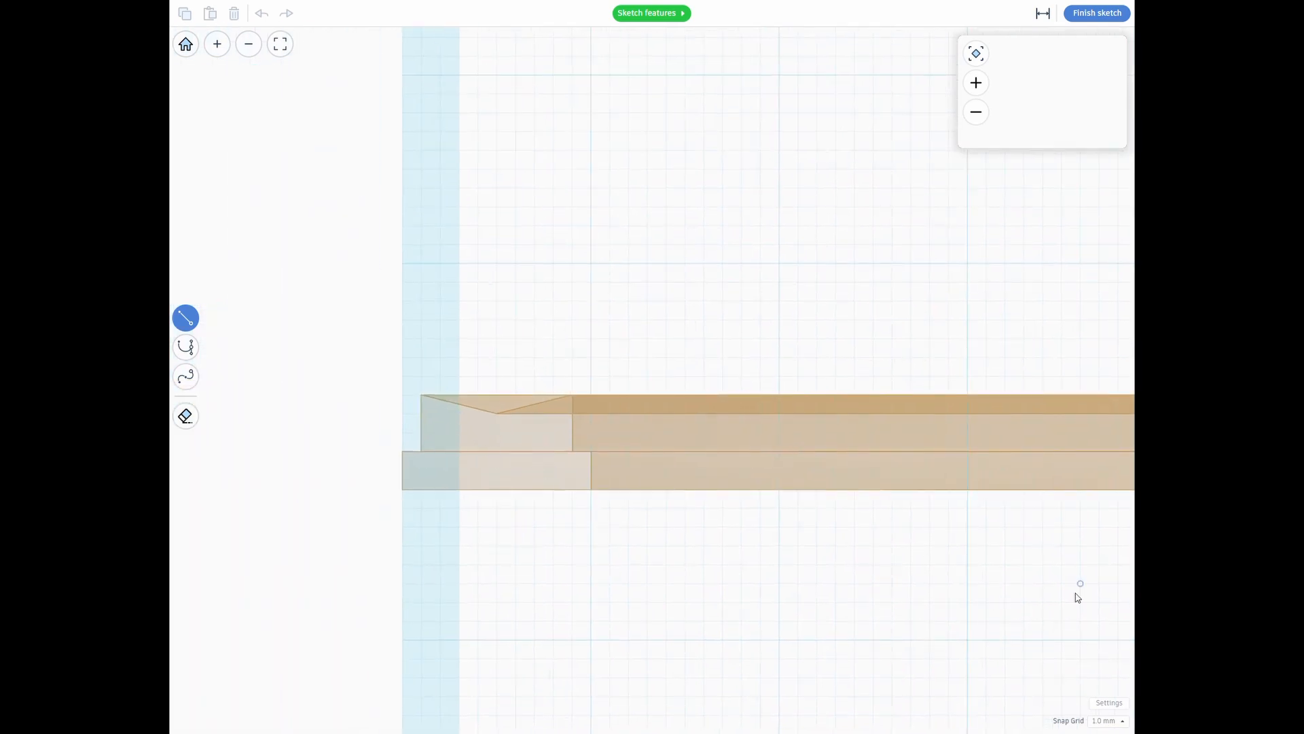
{"action": "left_click", "coordinate": [1125, 725]}
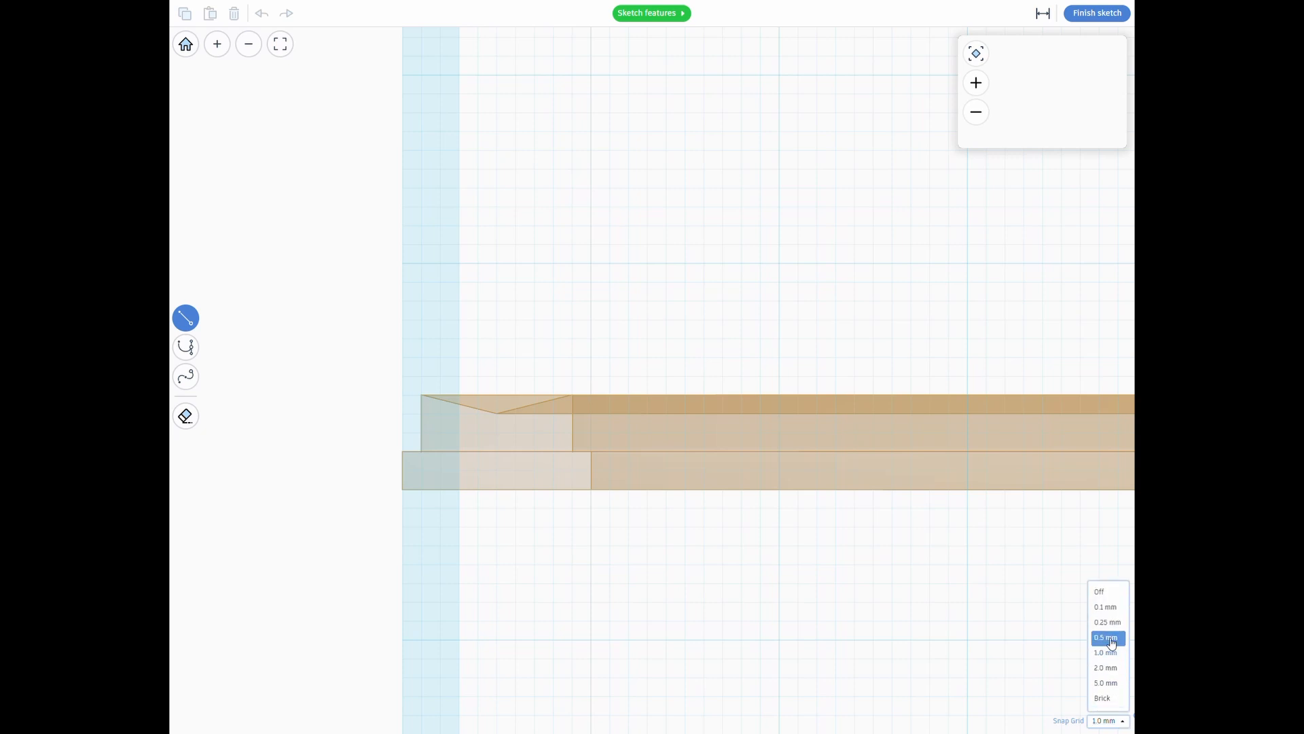
{"action": "left_click", "coordinate": [1111, 640]}
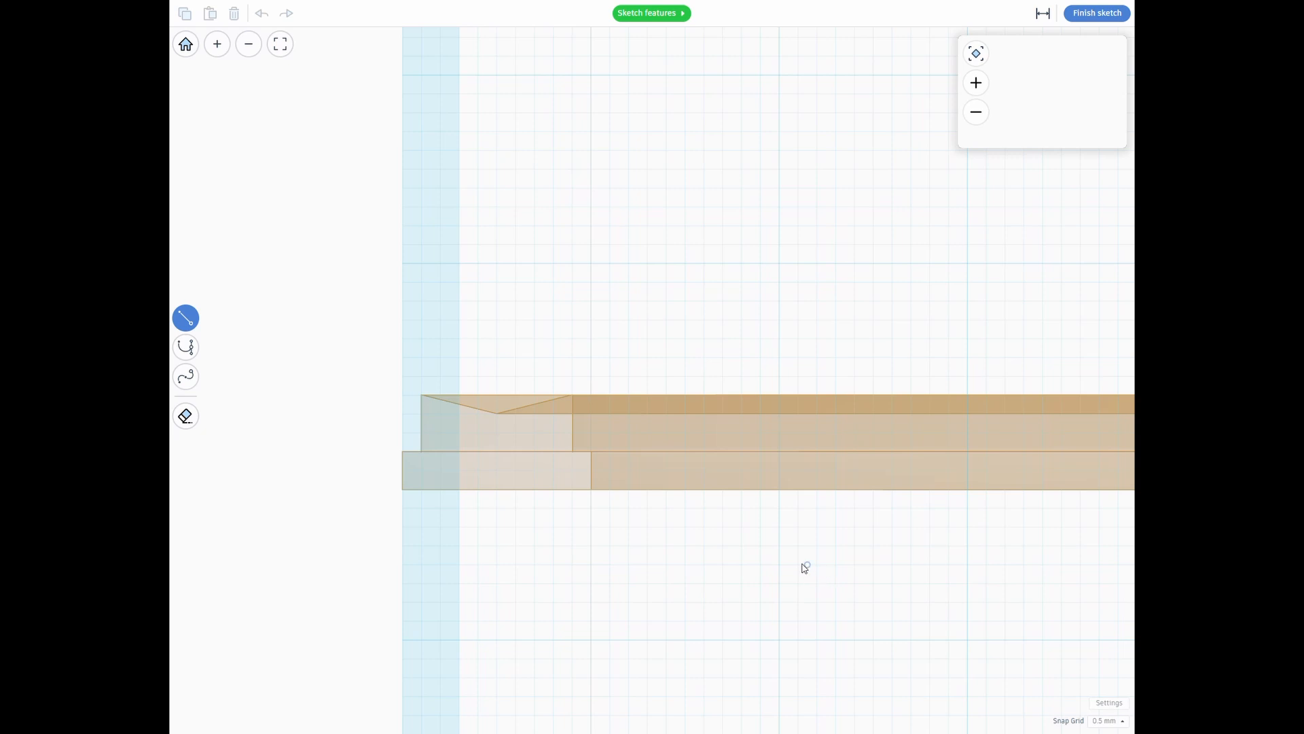
{"action": "left_click", "coordinate": [1121, 723]}
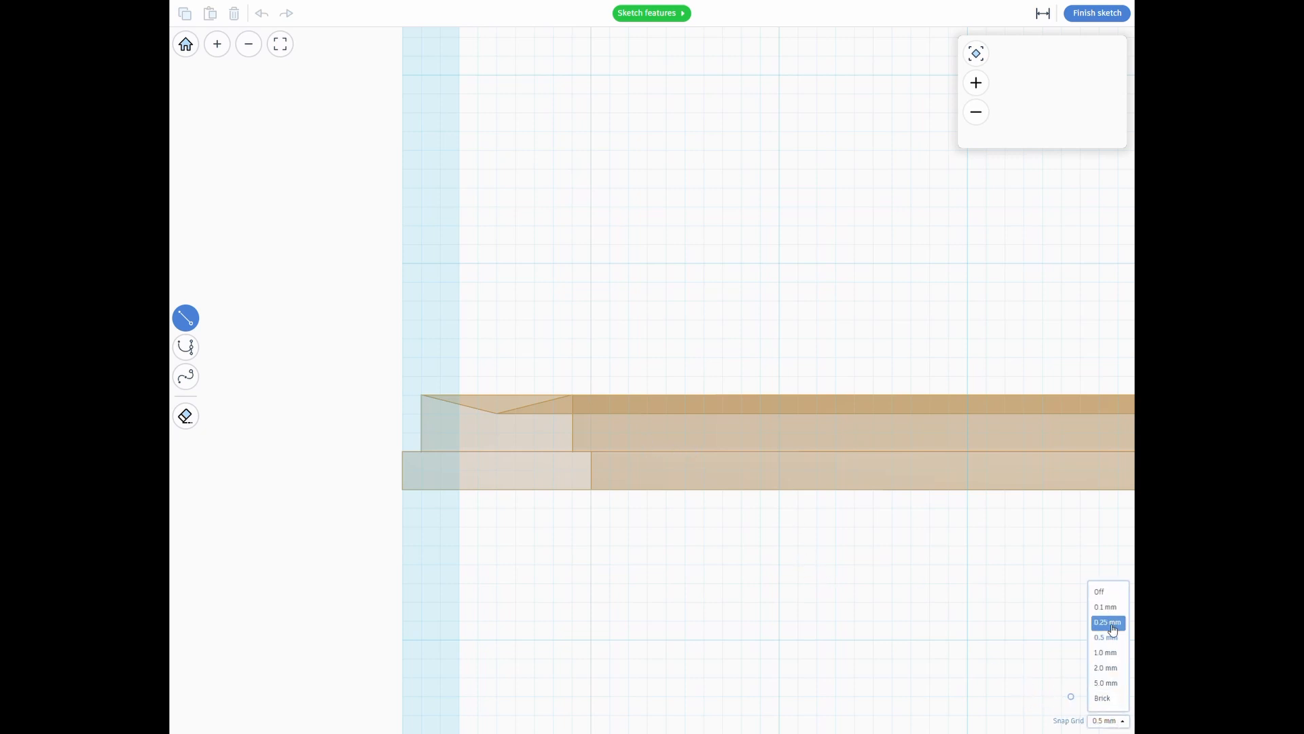
{"action": "left_click", "coordinate": [1109, 625]}
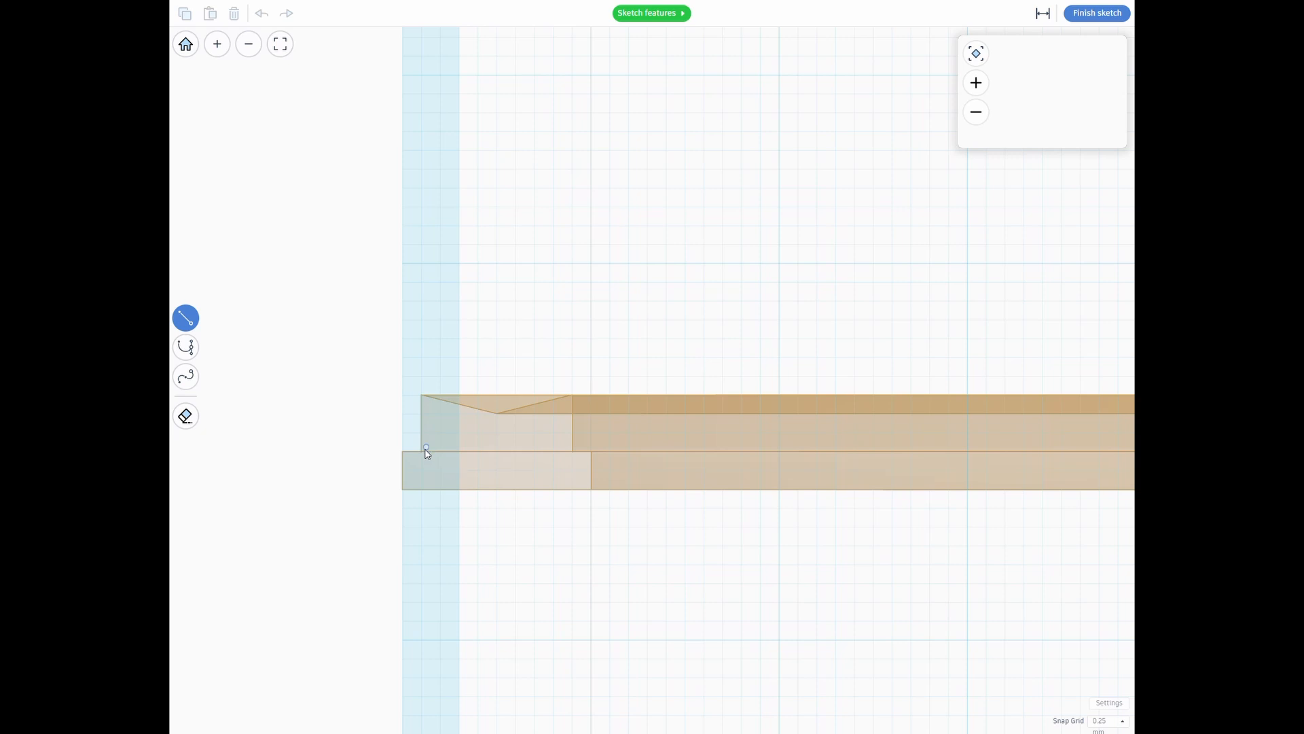
{"action": "left_click", "coordinate": [1124, 723]}
{"action": "left_click", "coordinate": [1105, 608]}
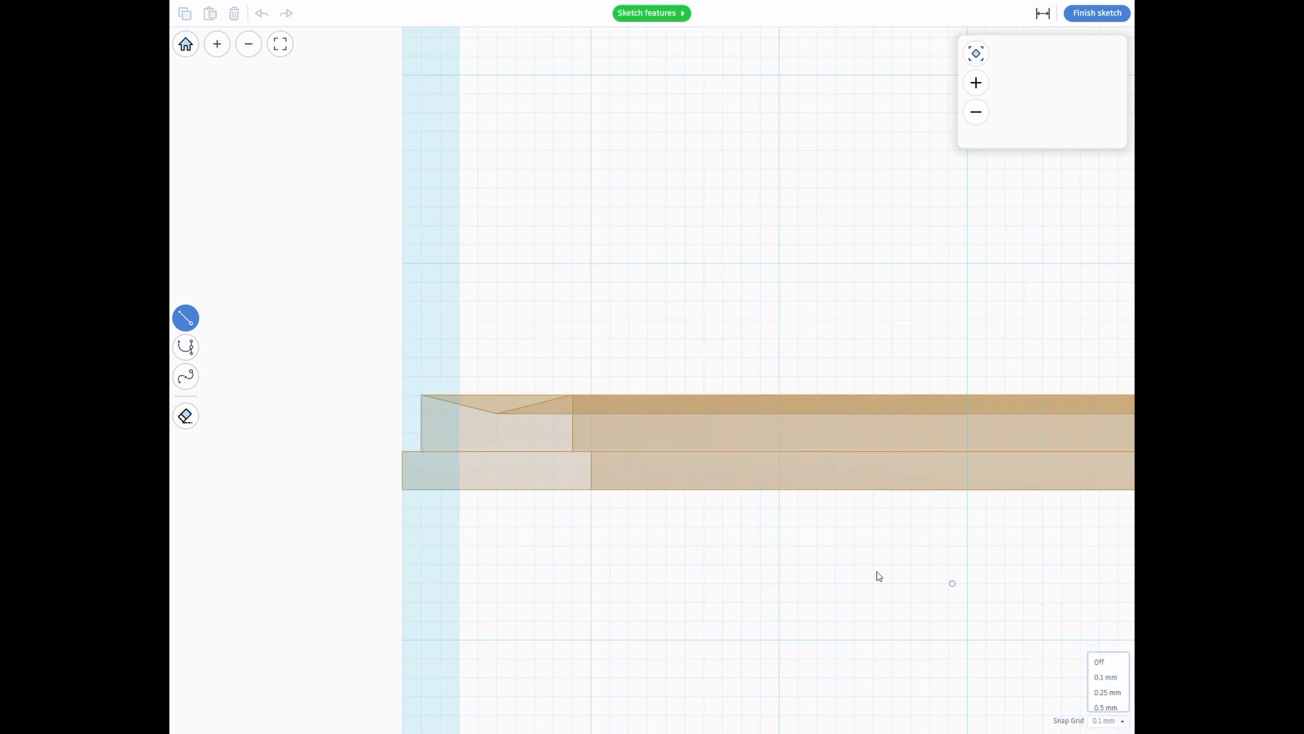
Start the second part's line profile on the base flange's upper edge, about 0.1 mm outside the raised rim's outer wall
{"action": "scroll", "coordinate": [413, 446], "scroll_direction": "up", "scroll_amount": 4}
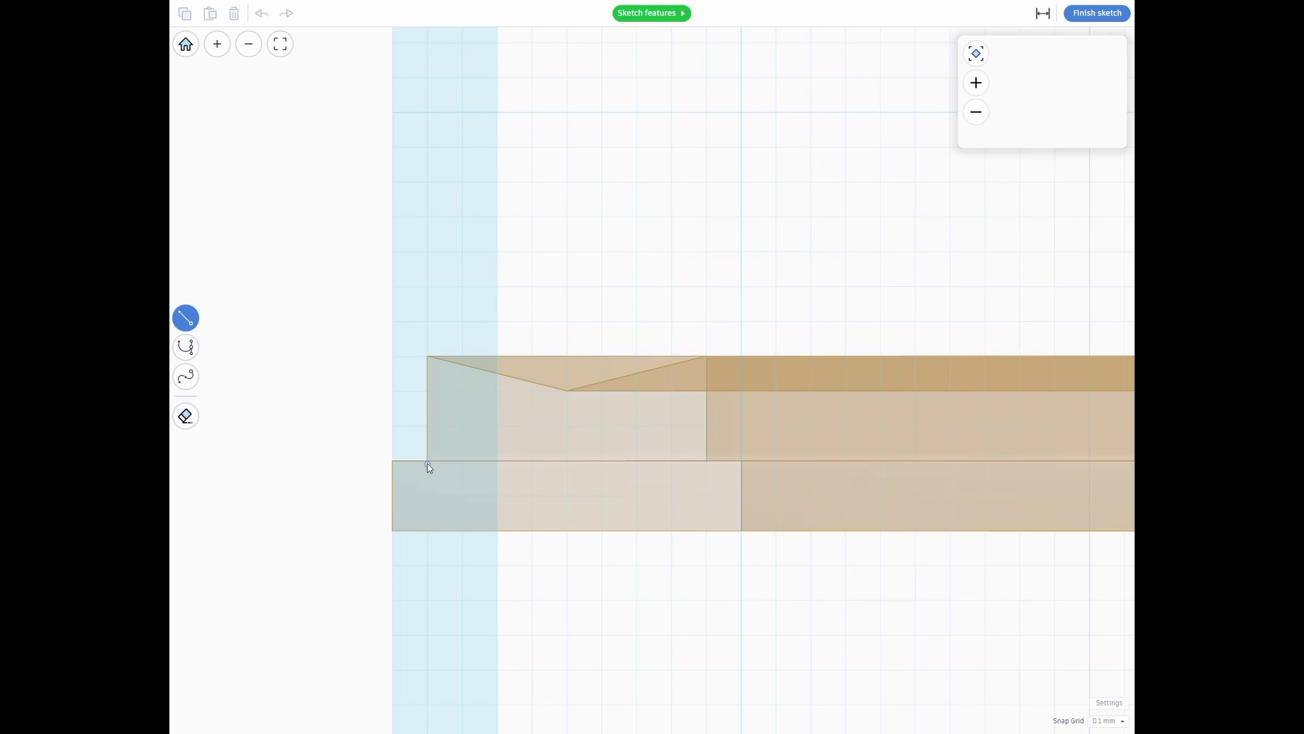
{"action": "scroll", "coordinate": [428, 463], "scroll_direction": "up", "scroll_amount": 3}
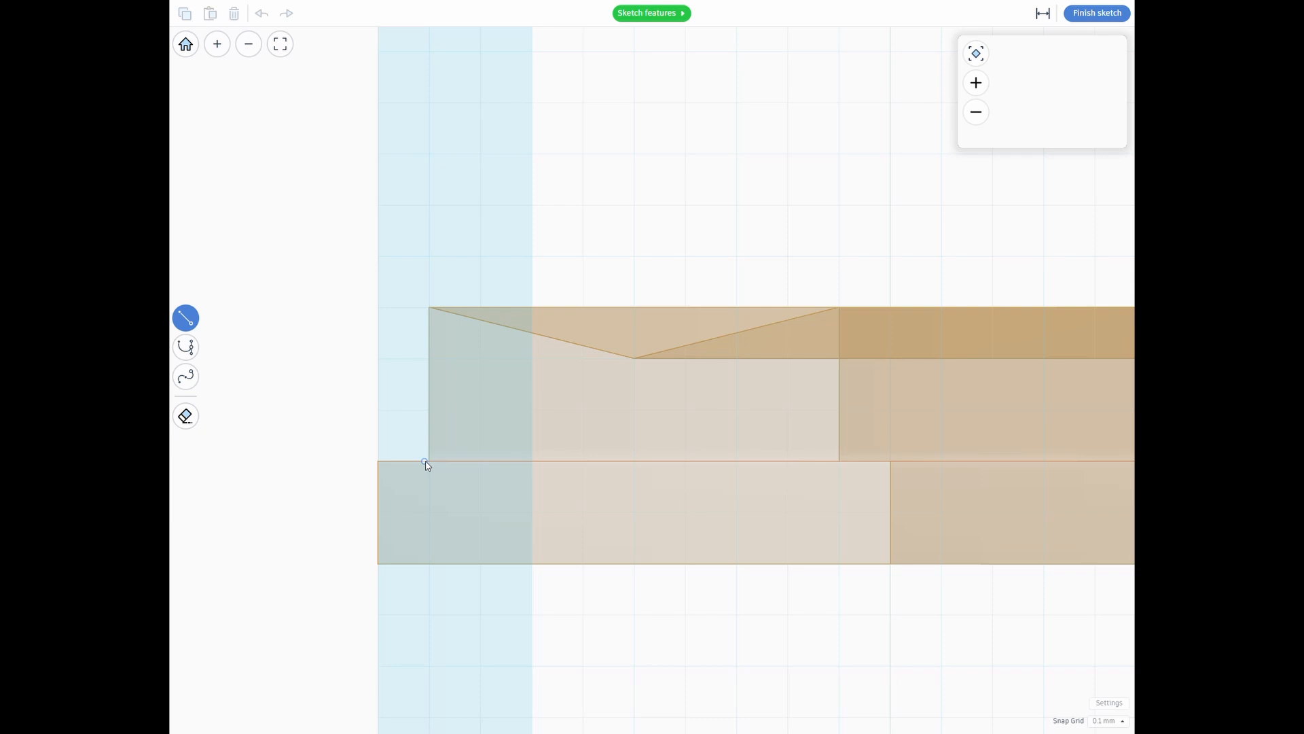
{"action": "left_click", "coordinate": [424, 462]}
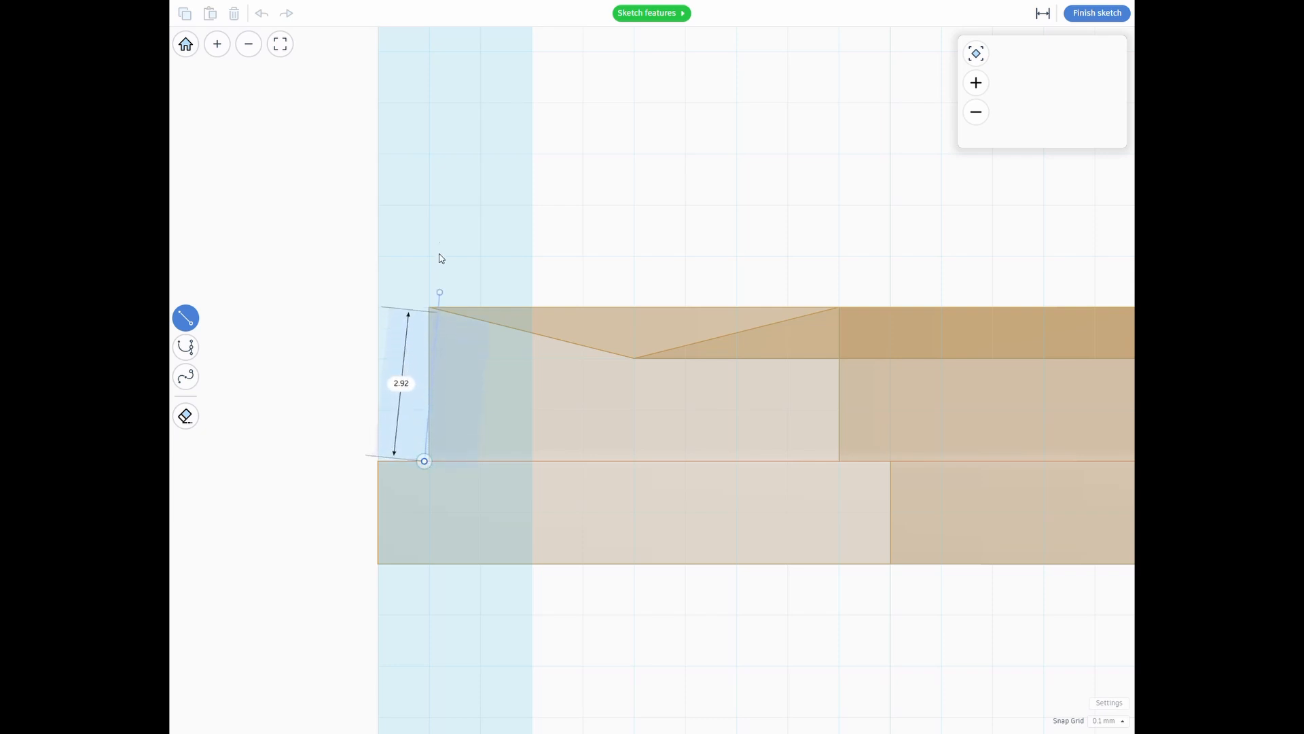
{"action": "scroll", "coordinate": [435, 224], "scroll_direction": "down", "scroll_amount": 5}
{"action": "scroll", "coordinate": [442, 139], "scroll_direction": "up", "scroll_amount": 5}
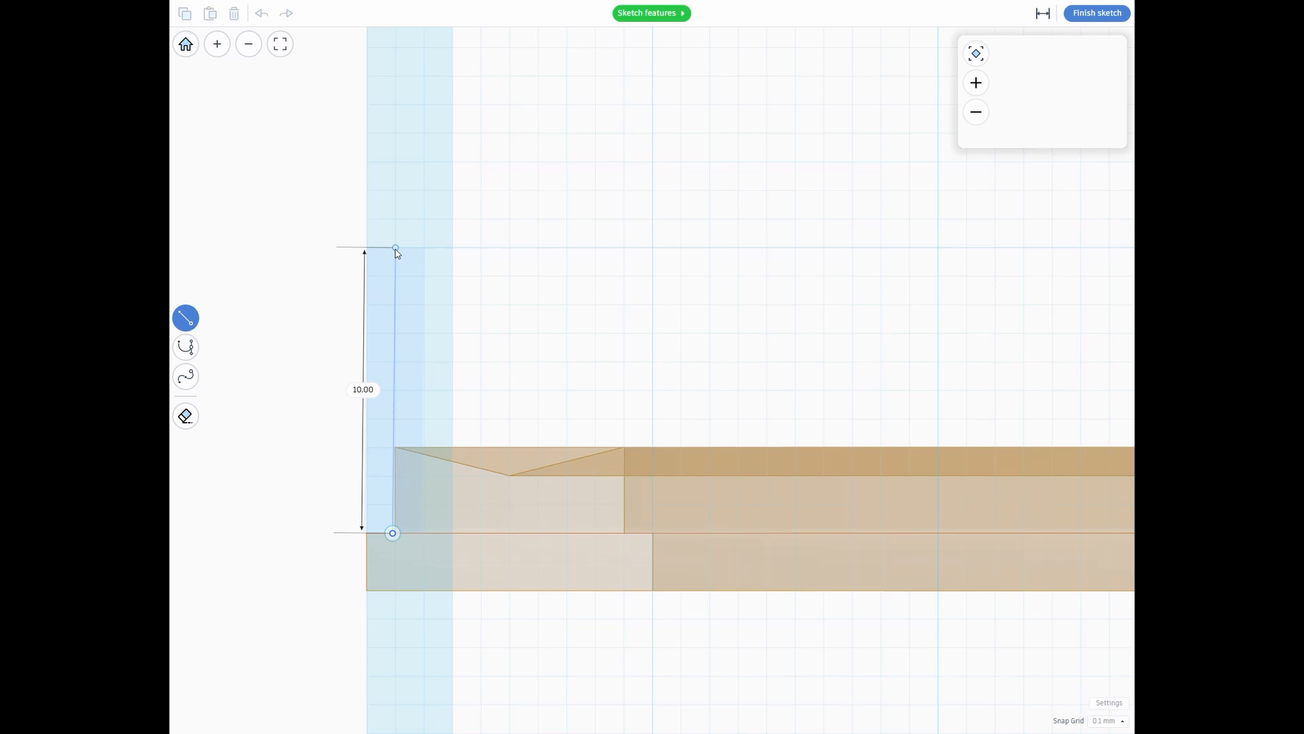
{"action": "left_click", "coordinate": [397, 249]}
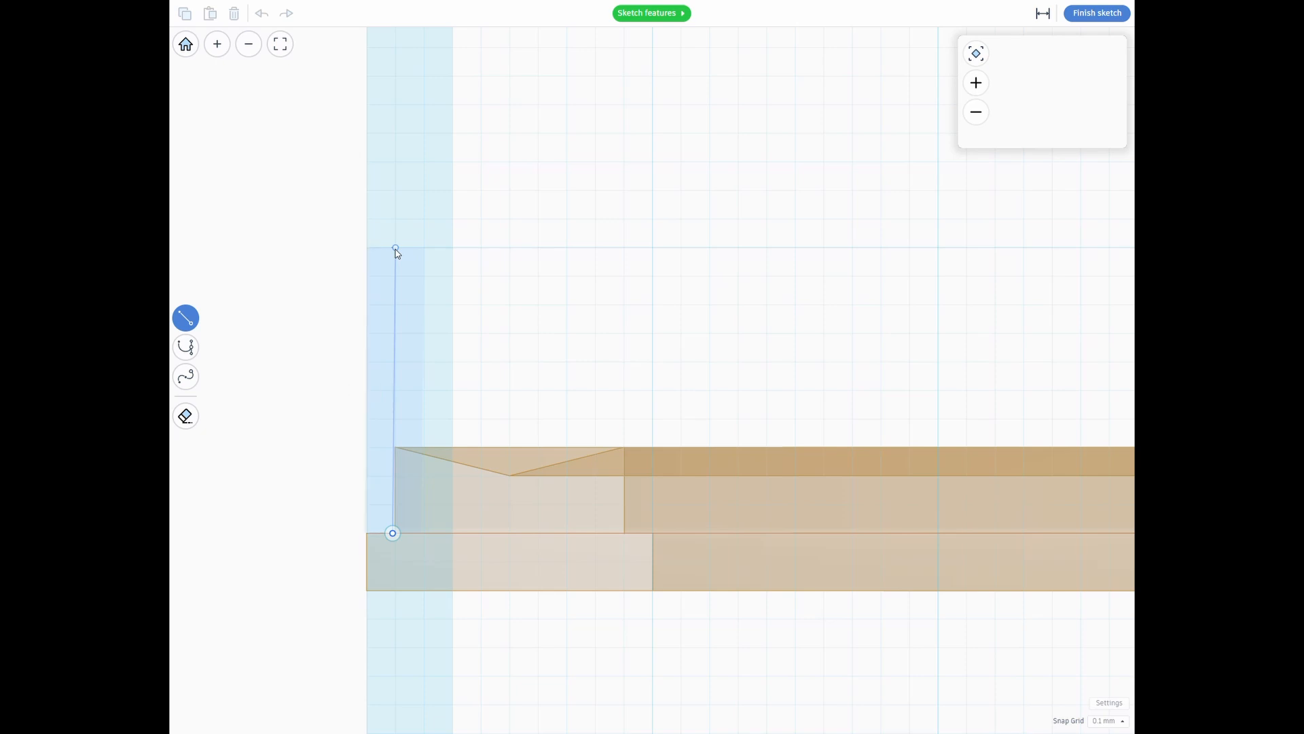
{"action": "left_click", "coordinate": [423, 220]}
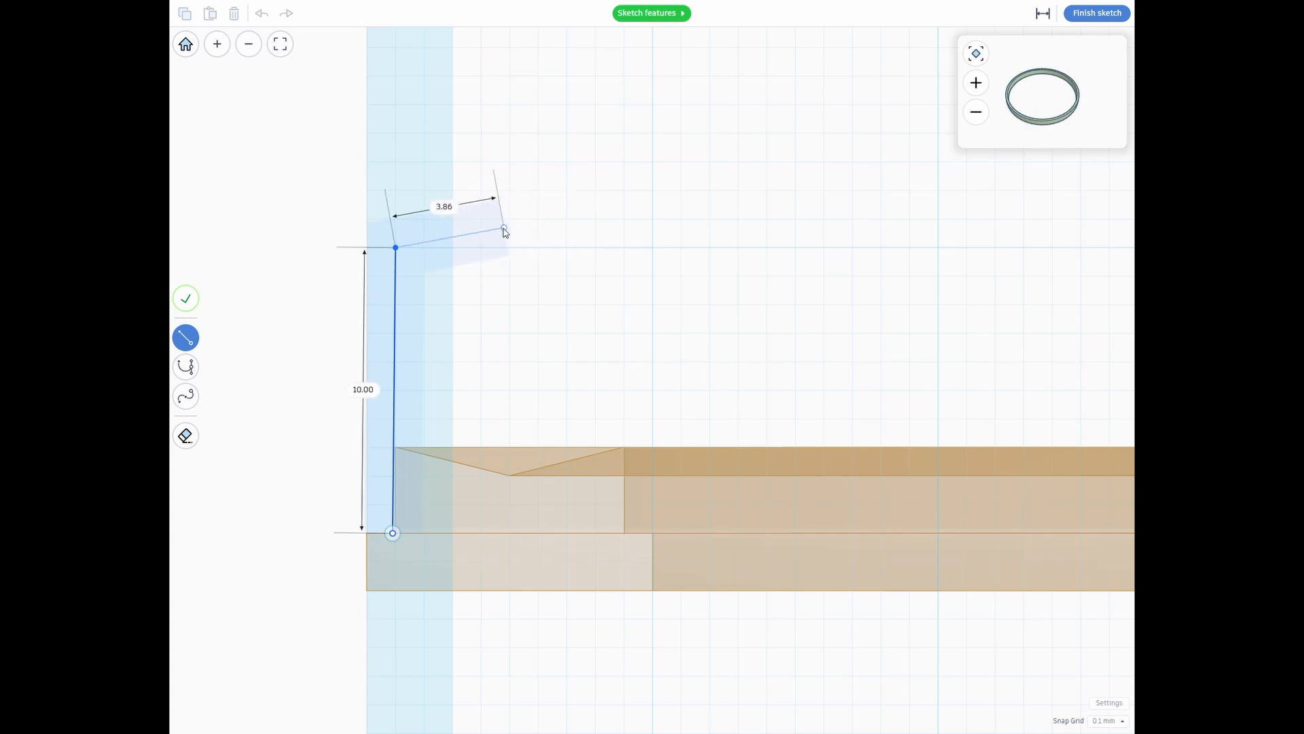
{"action": "key", "text": "ctrl+z"}
{"action": "key", "text": "ctrl+z"}
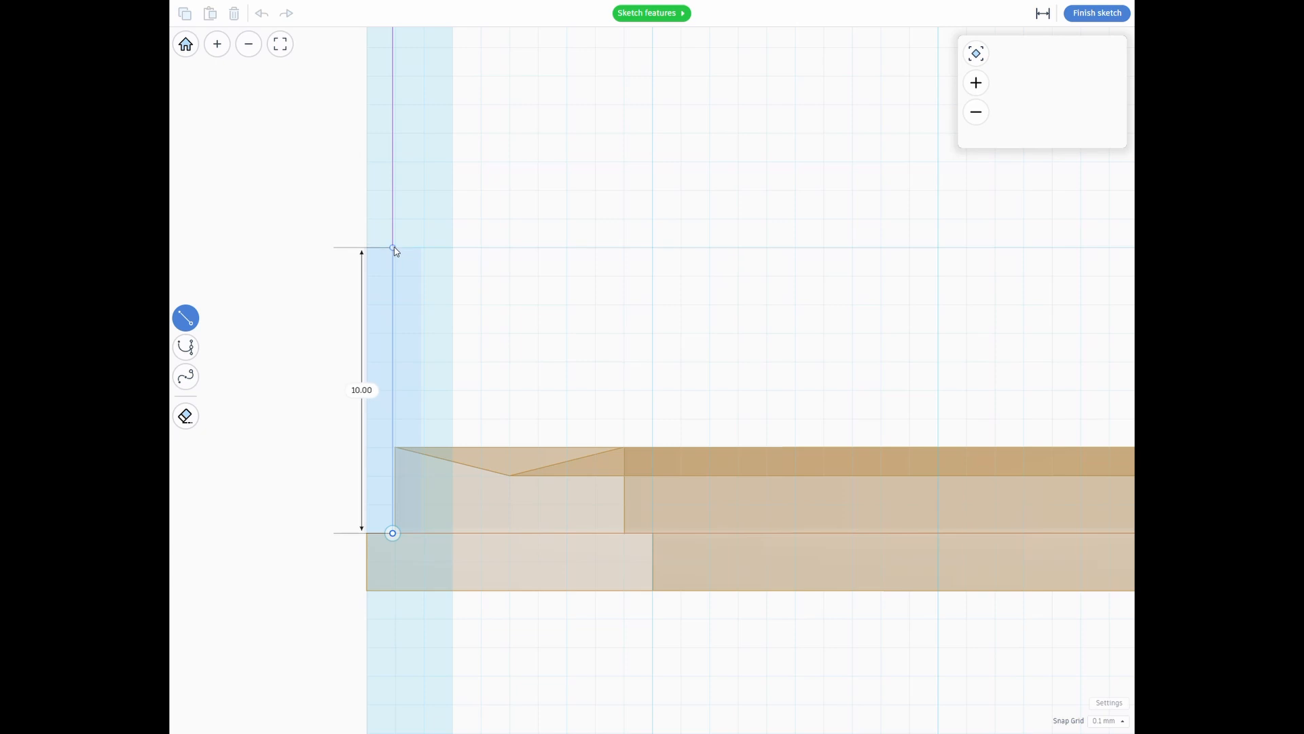
Draw the inner contour over the rim: a 10 mm vertical wall, 1.49 mm chamfer, 6 mm flat top, matching chamfer and wall down to the flange
{"action": "left_click", "coordinate": [394, 247]}
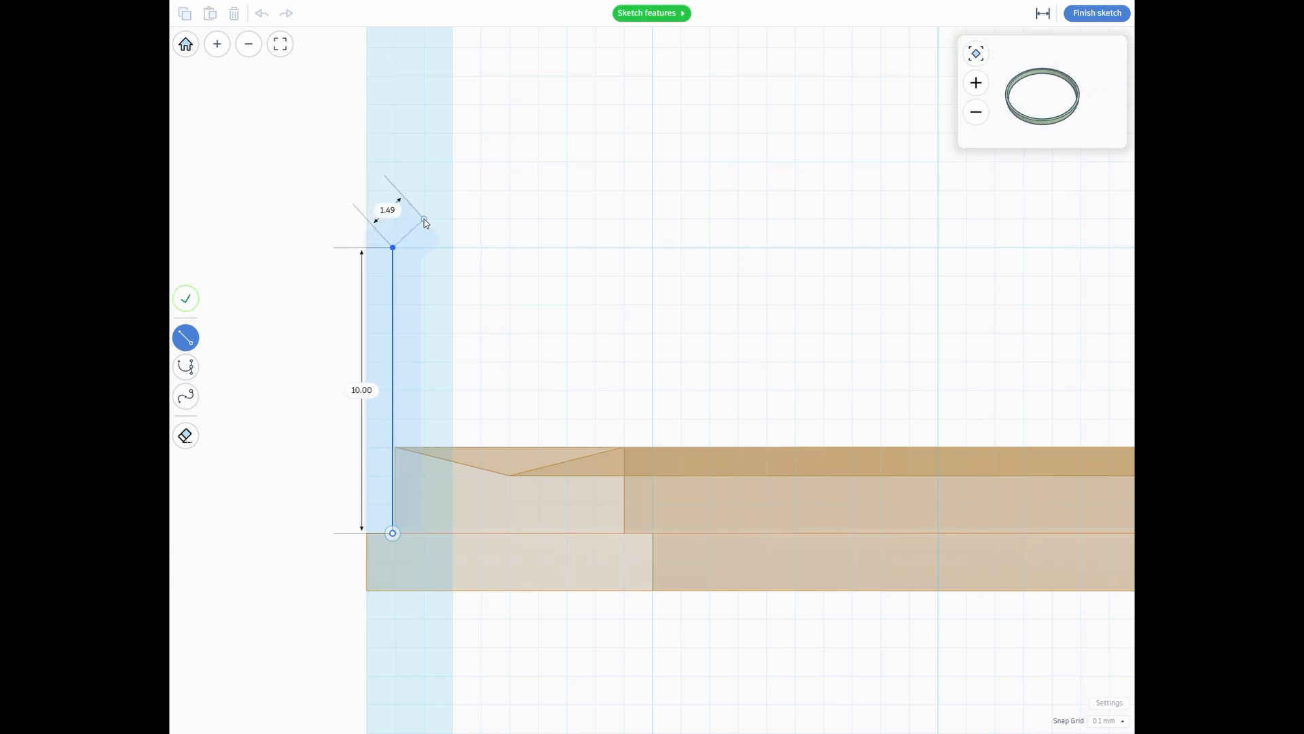
{"action": "left_click", "coordinate": [424, 219]}
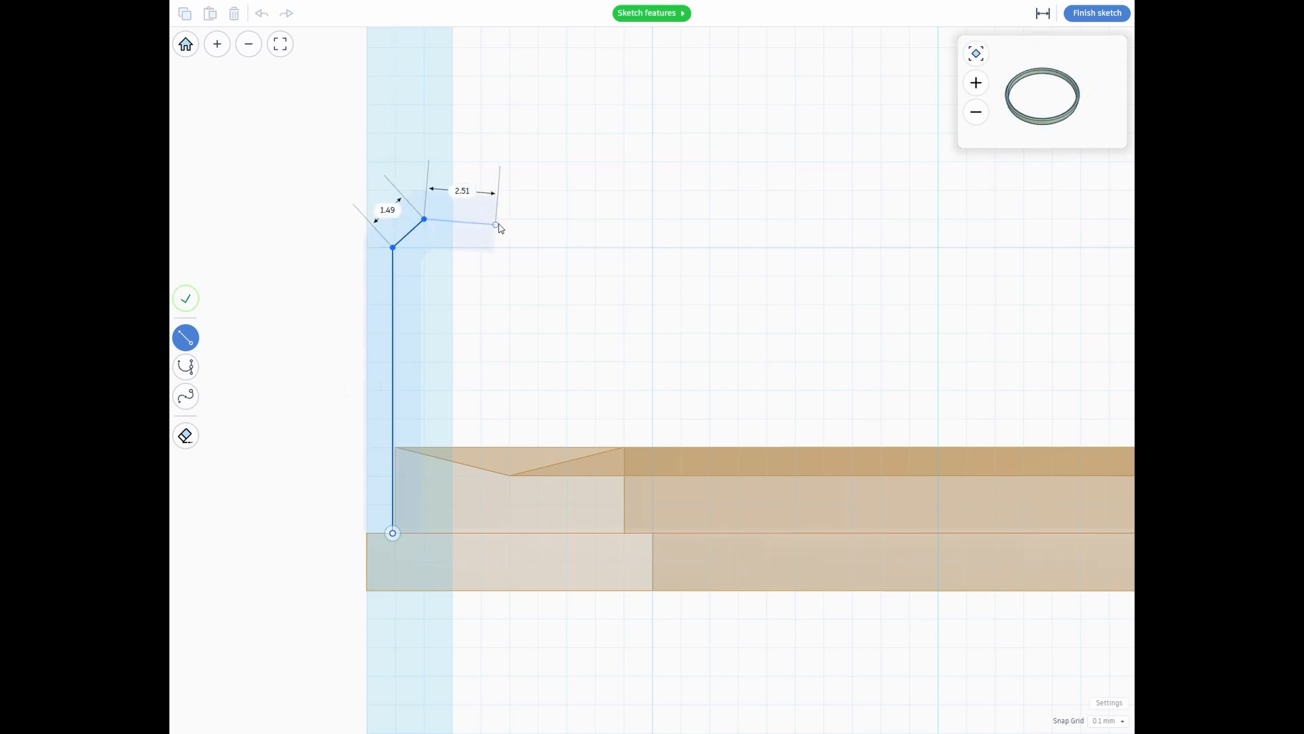
{"action": "left_click", "coordinate": [596, 220]}
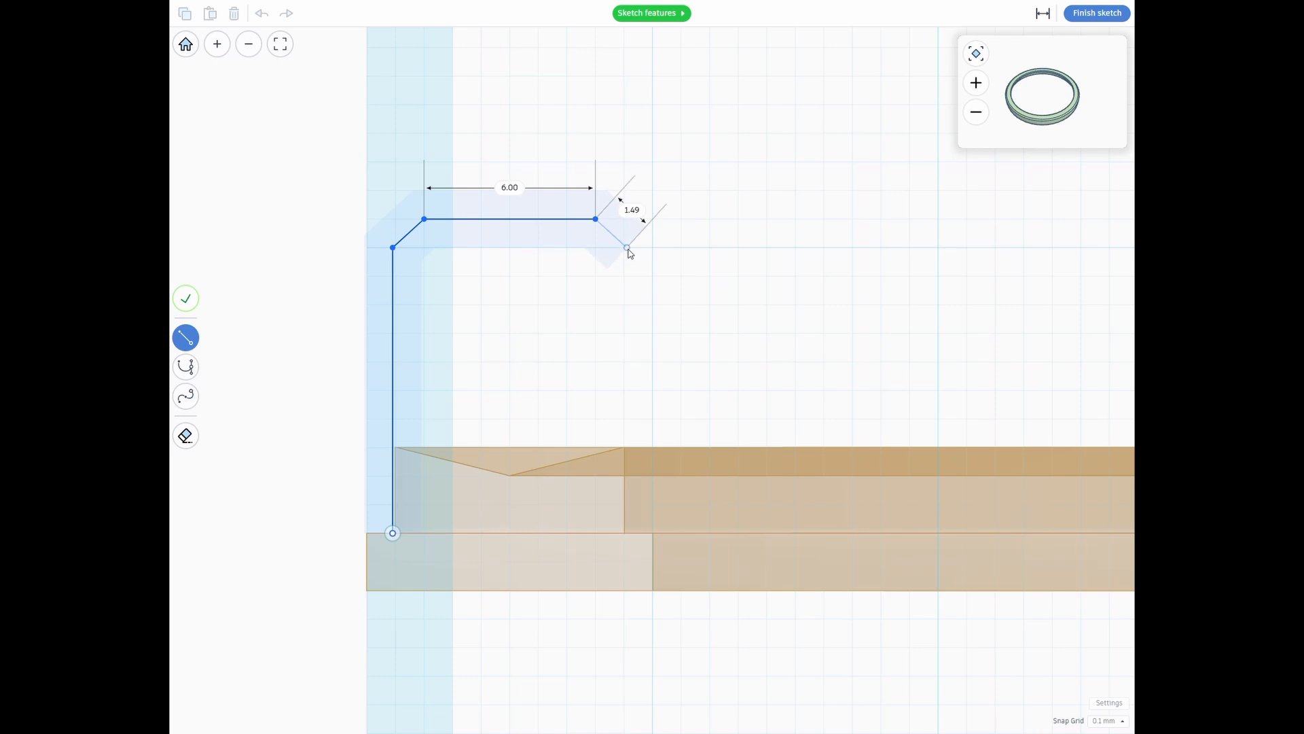
{"action": "left_click", "coordinate": [627, 247]}
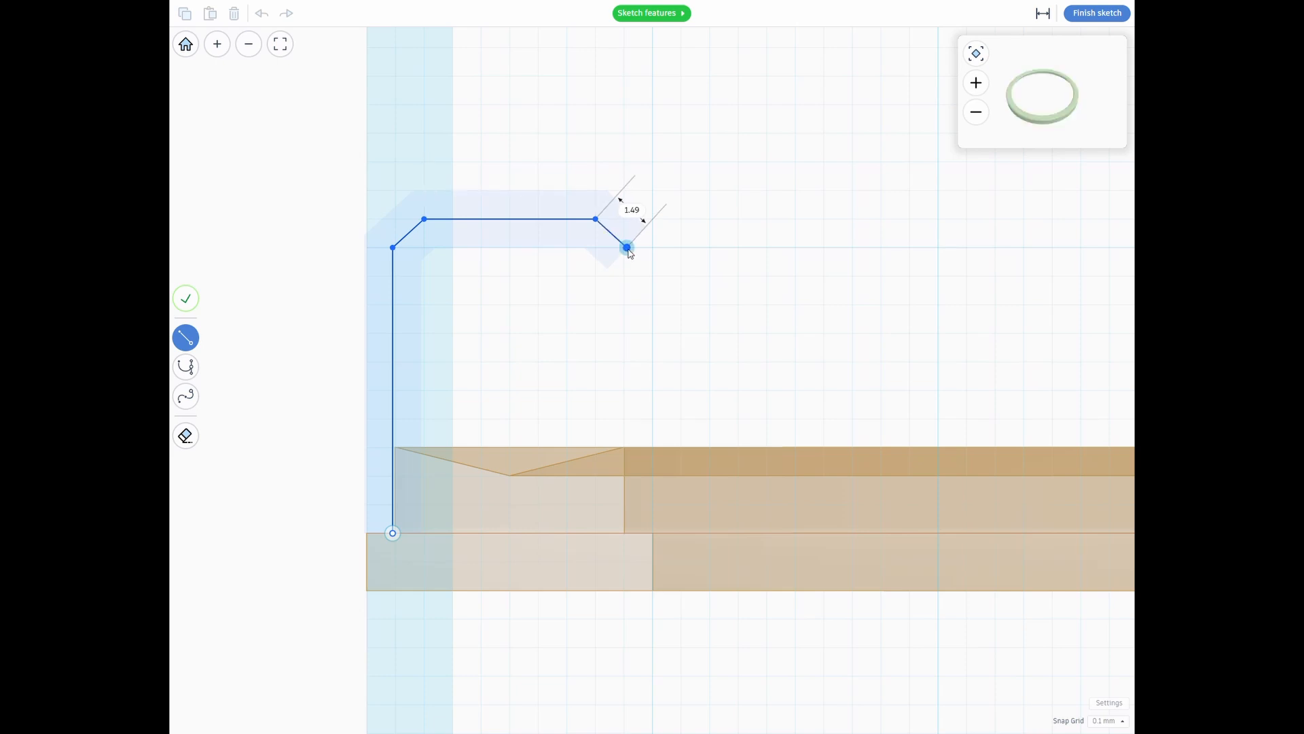
{"action": "left_click", "coordinate": [627, 533]}
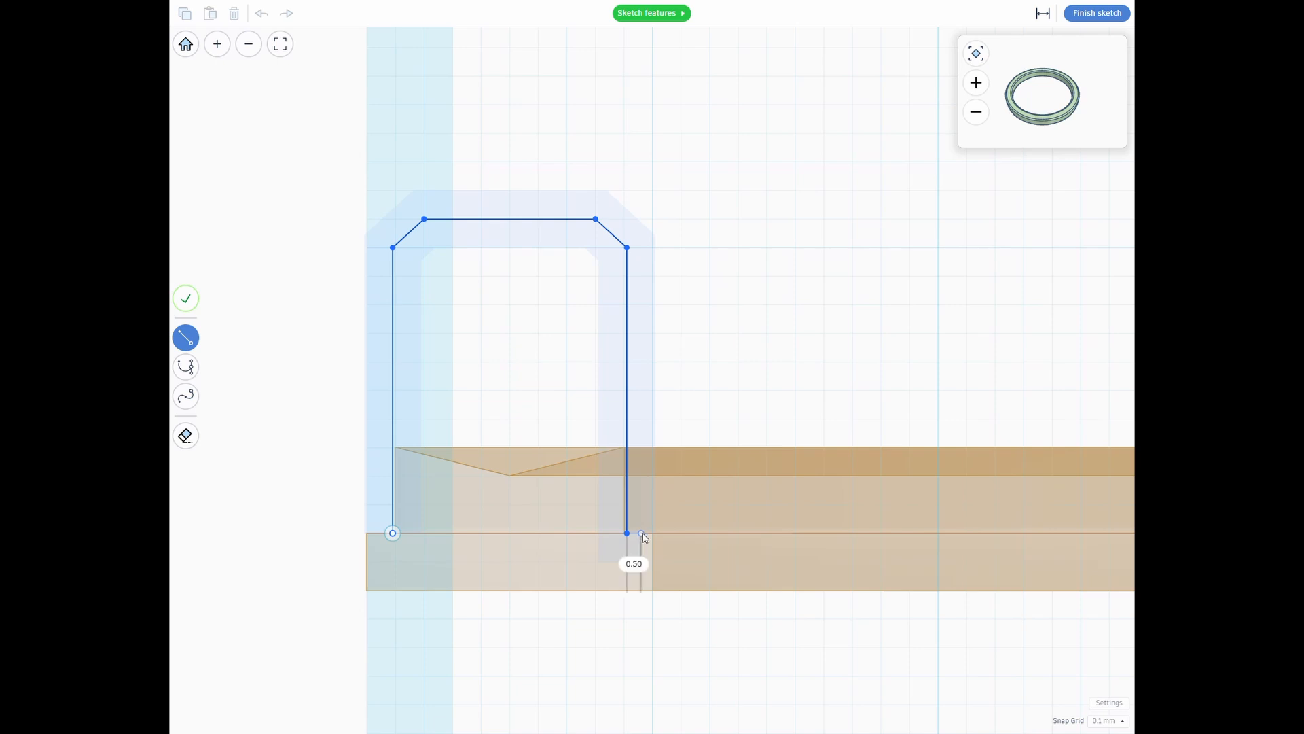
Close the profile with an outer contour 0.5 mm outside the inner one, using 10 mm walls, sloped corners and a 6 mm top
{"action": "left_click", "coordinate": [642, 534]}
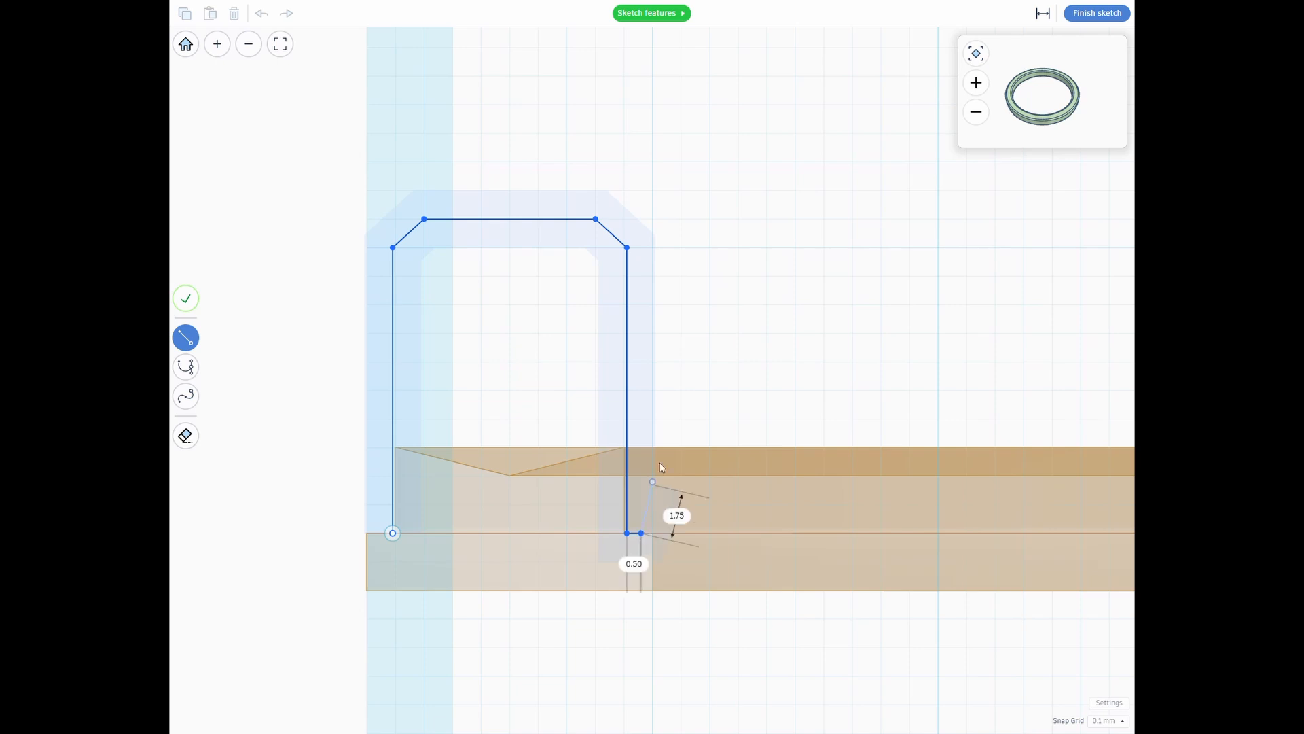
{"action": "left_click", "coordinate": [642, 249]}
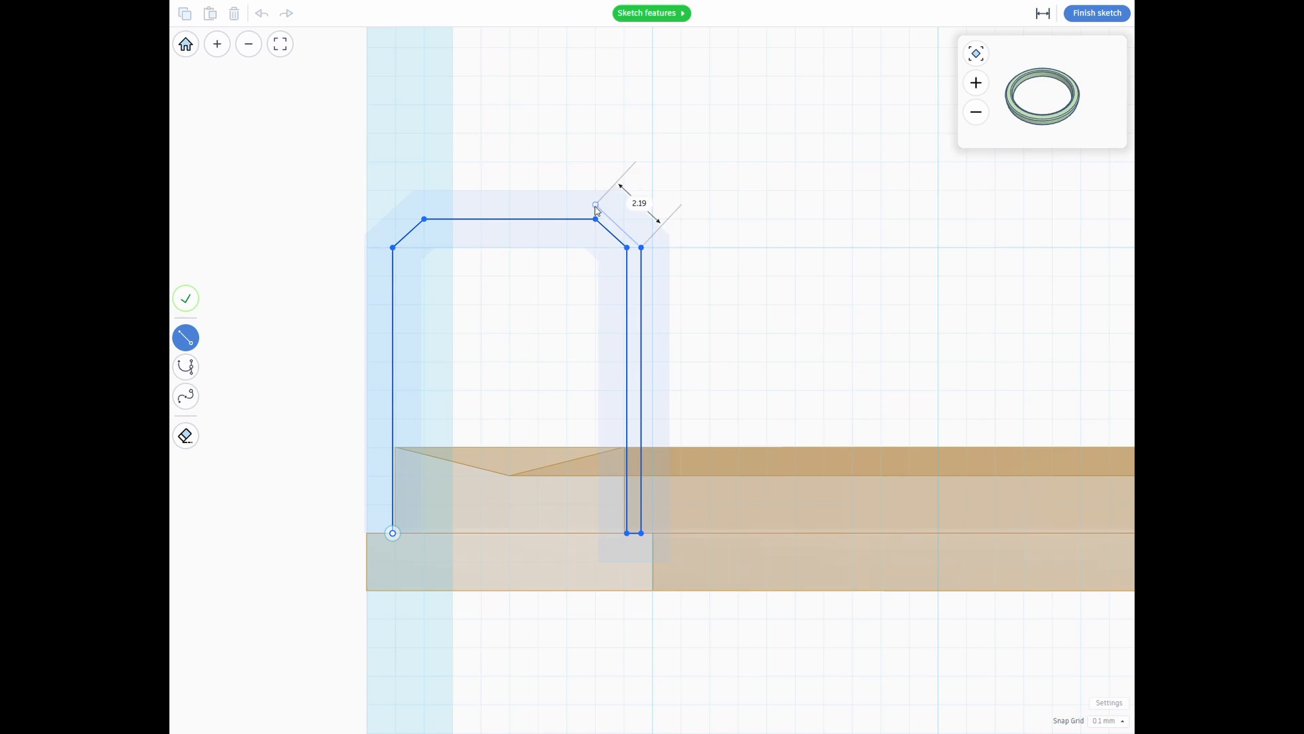
{"action": "left_click", "coordinate": [596, 205]}
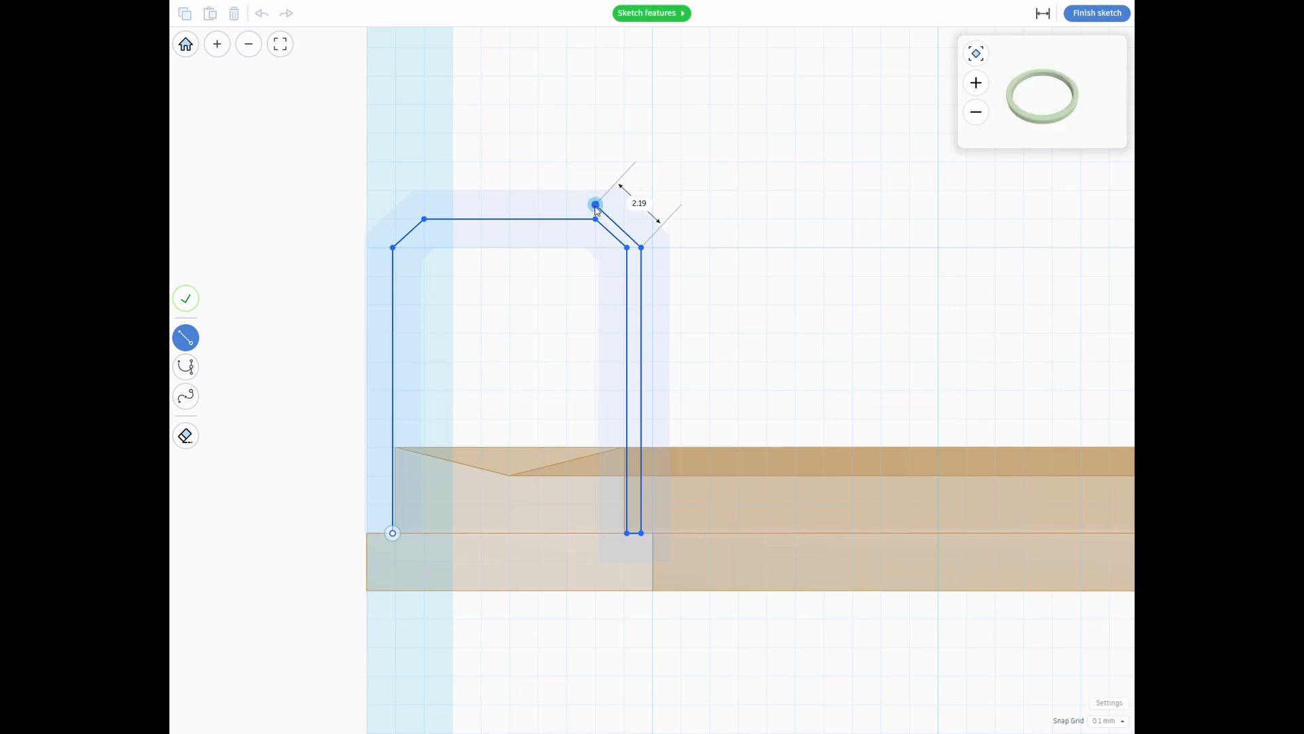
{"action": "left_click", "coordinate": [425, 206]}
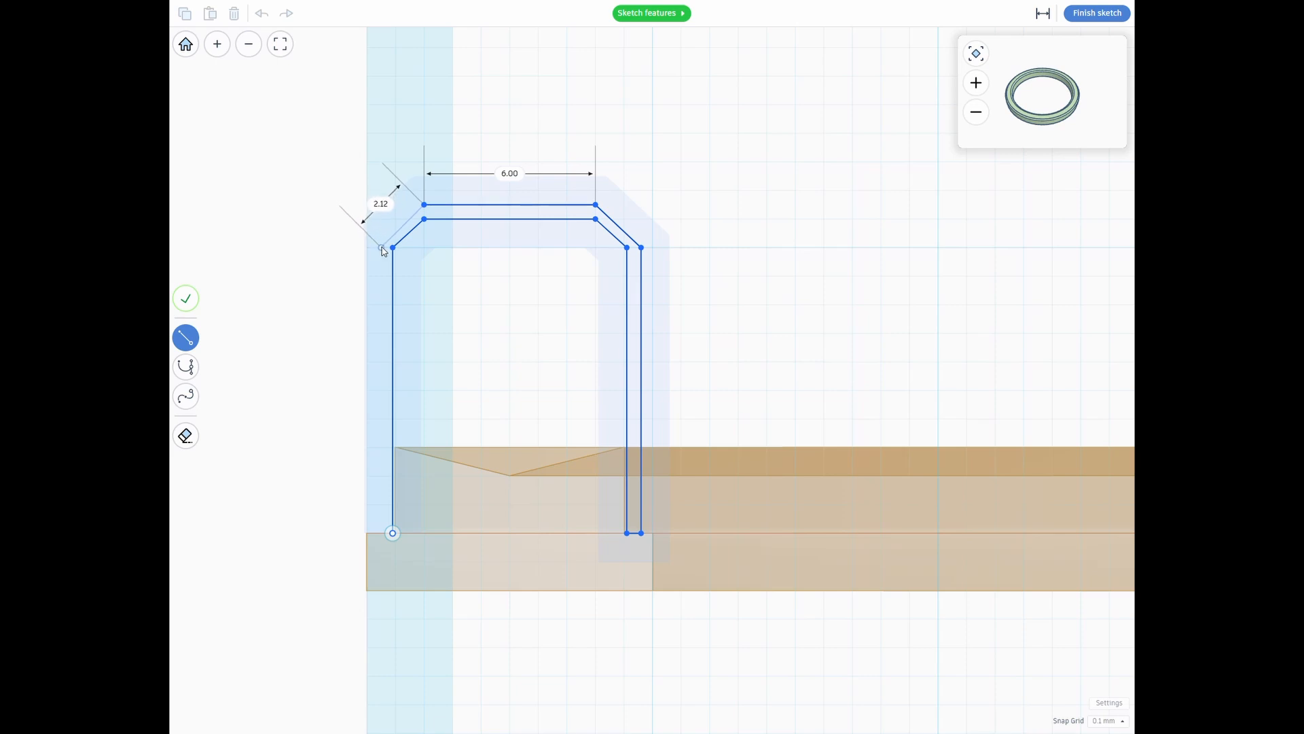
{"action": "left_click", "coordinate": [380, 249]}
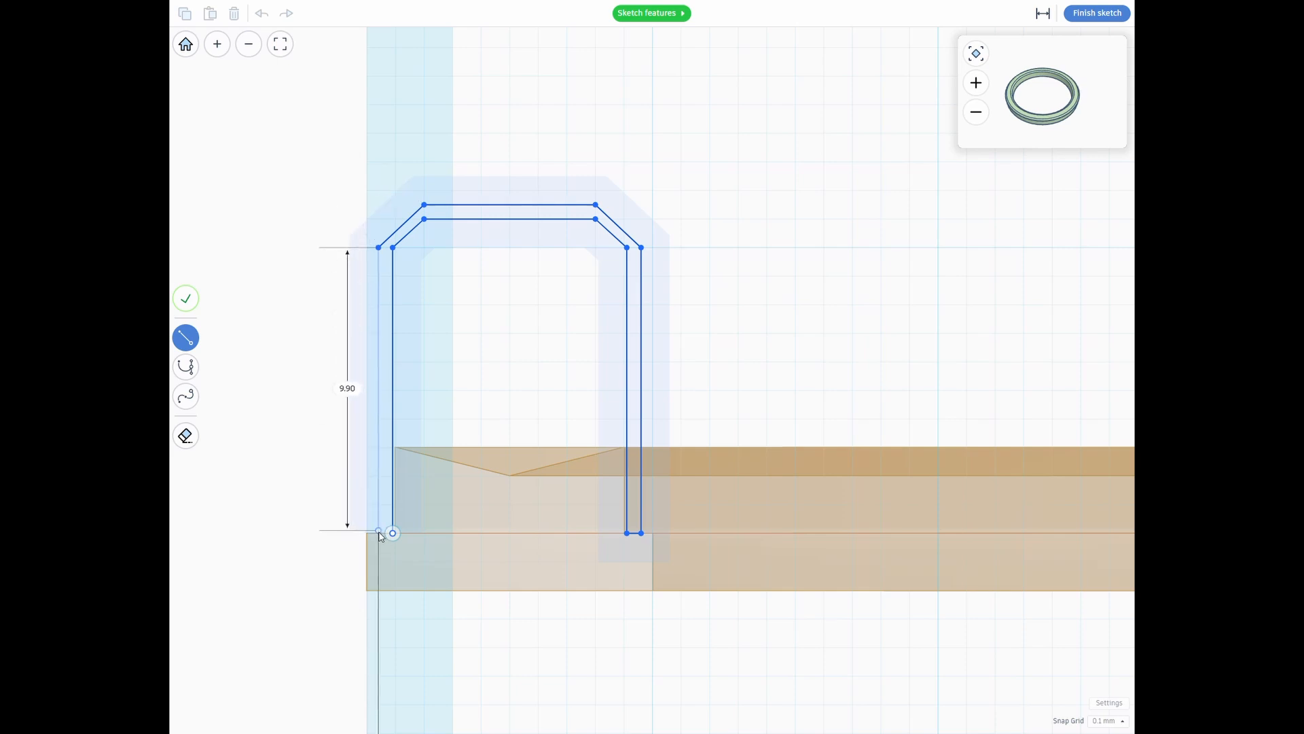
{"action": "left_click", "coordinate": [379, 533]}
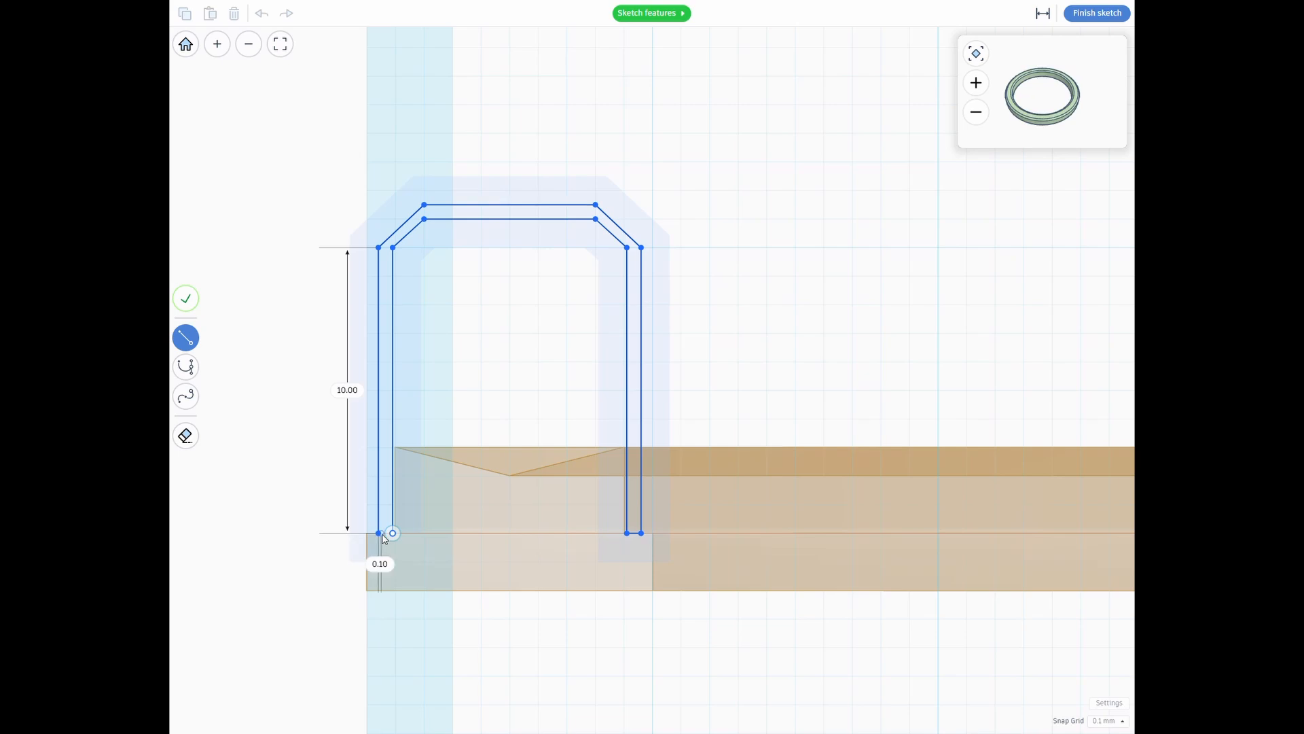
{"action": "left_click", "coordinate": [393, 533]}
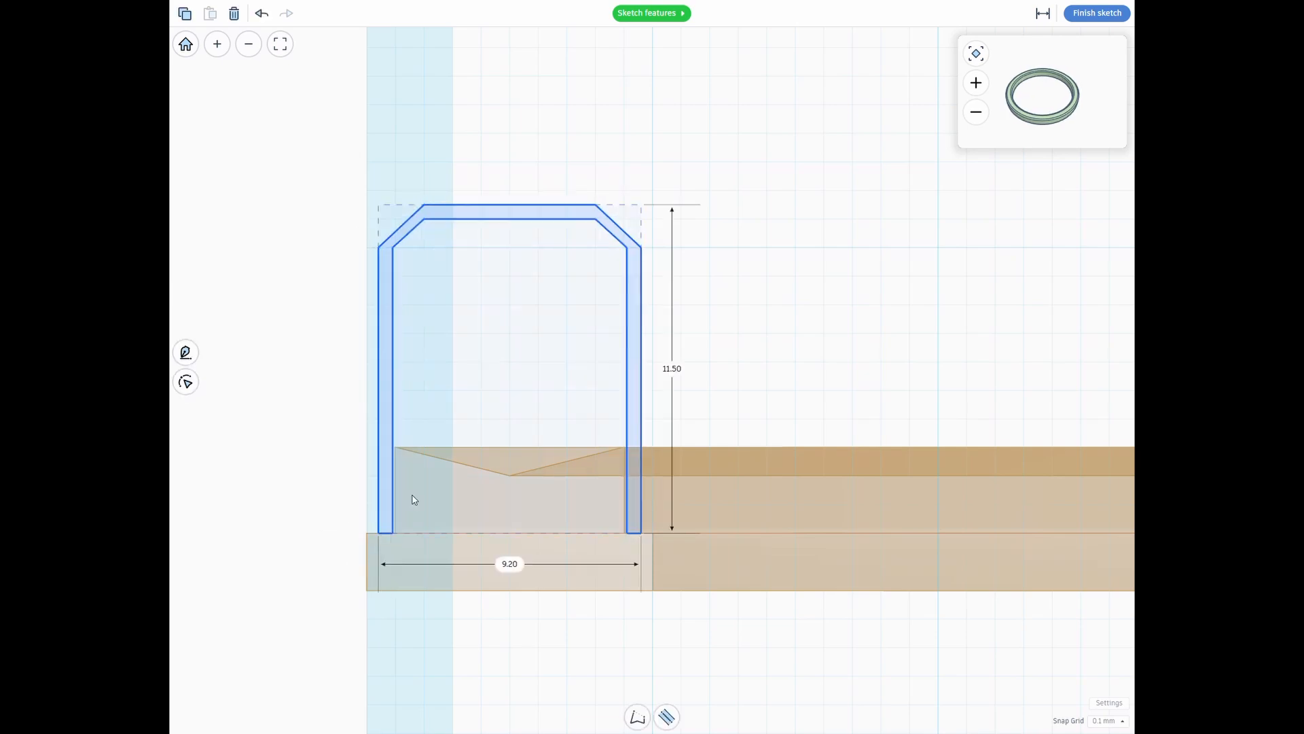
Finish the sketch and smooth the new revolved ring by setting Sides to 128 and Quality to 24
{"action": "left_click", "coordinate": [1097, 13]}
{"action": "scroll", "coordinate": [792, 298], "scroll_direction": "down", "scroll_amount": 3}
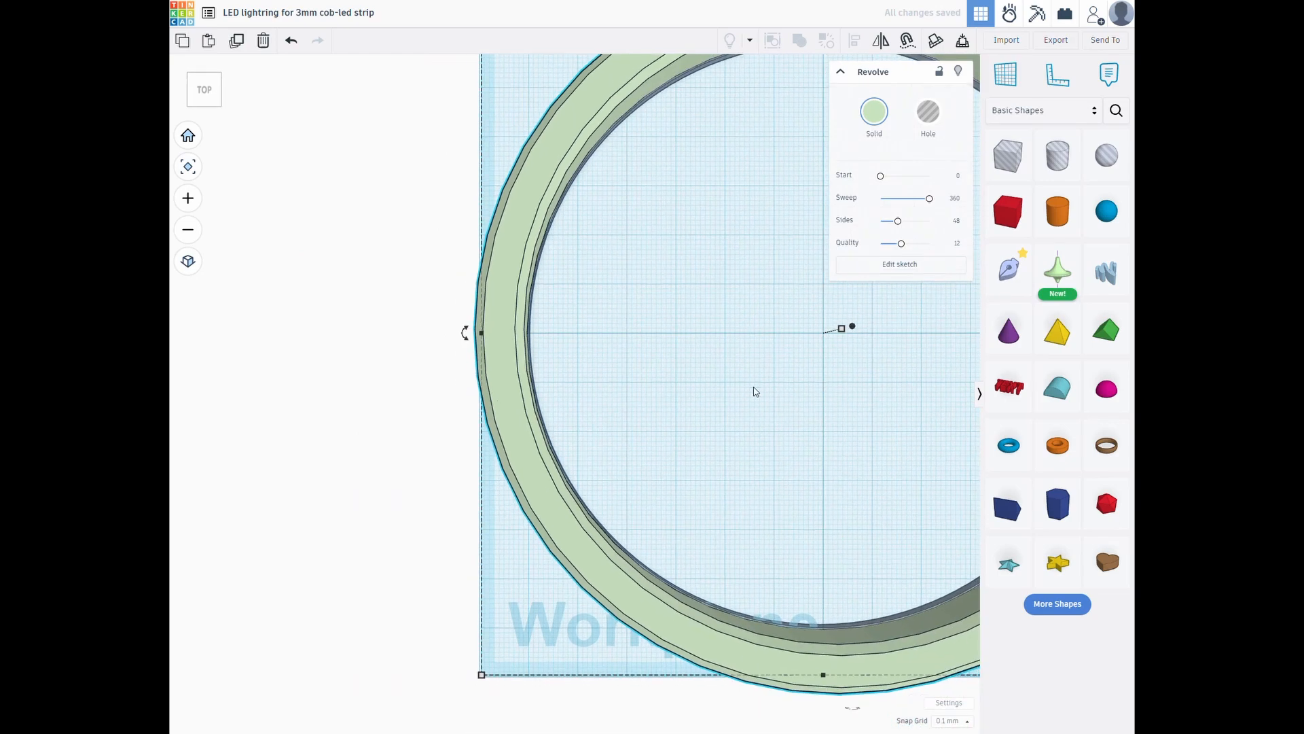
{"action": "right_click_drag", "start_coordinate": [815, 432], "coordinate": [777, 258]}
{"action": "scroll", "coordinate": [780, 387], "scroll_direction": "down", "scroll_amount": 2}
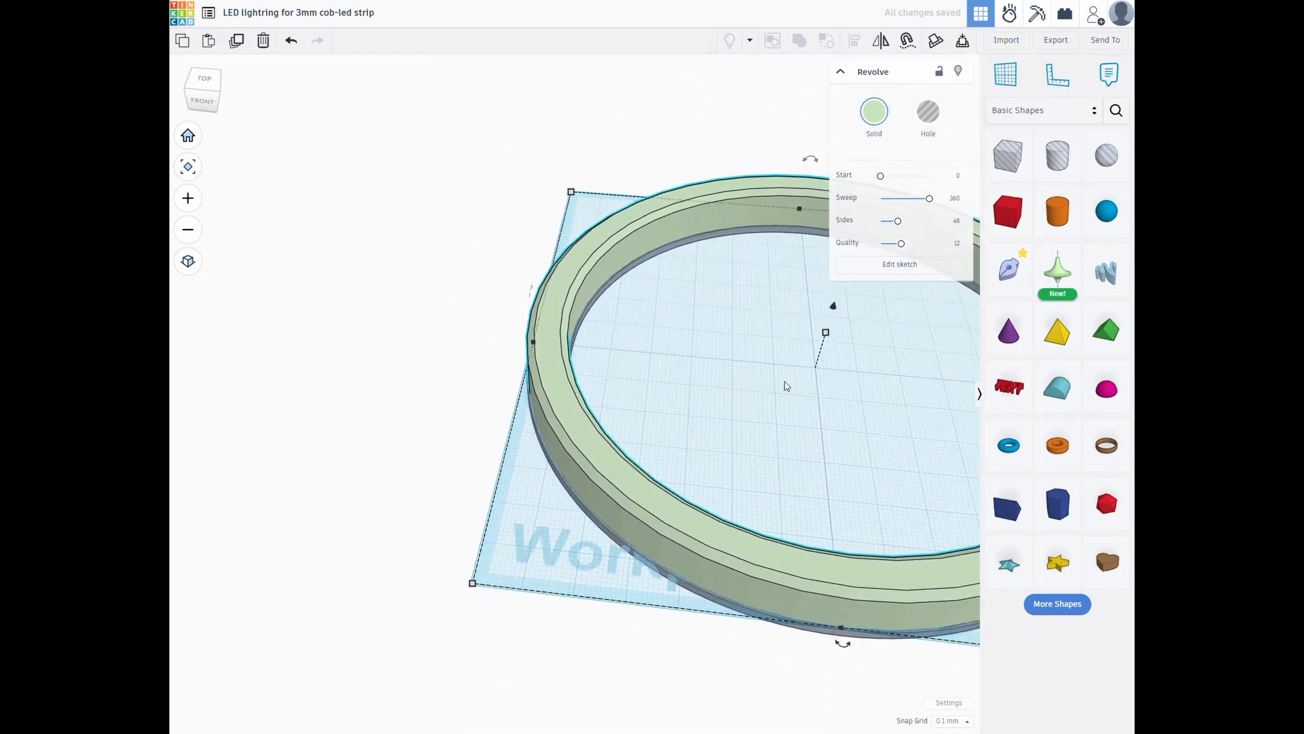
{"action": "left_click", "coordinate": [770, 393]}
{"action": "left_click", "coordinate": [791, 190]}
{"action": "left_click_drag", "start_coordinate": [902, 244], "coordinate": [944, 231]}
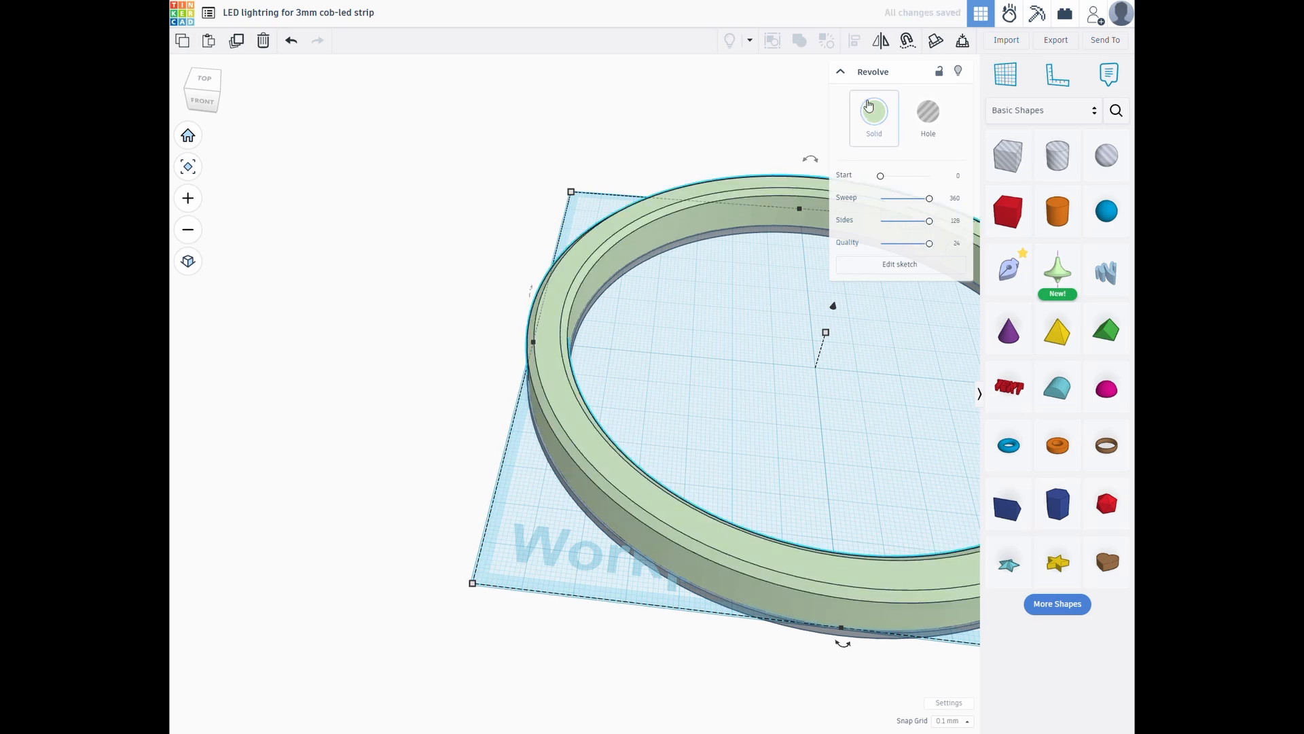
Change the new ring's solid colour to the white preset
{"action": "left_click", "coordinate": [874, 112]}
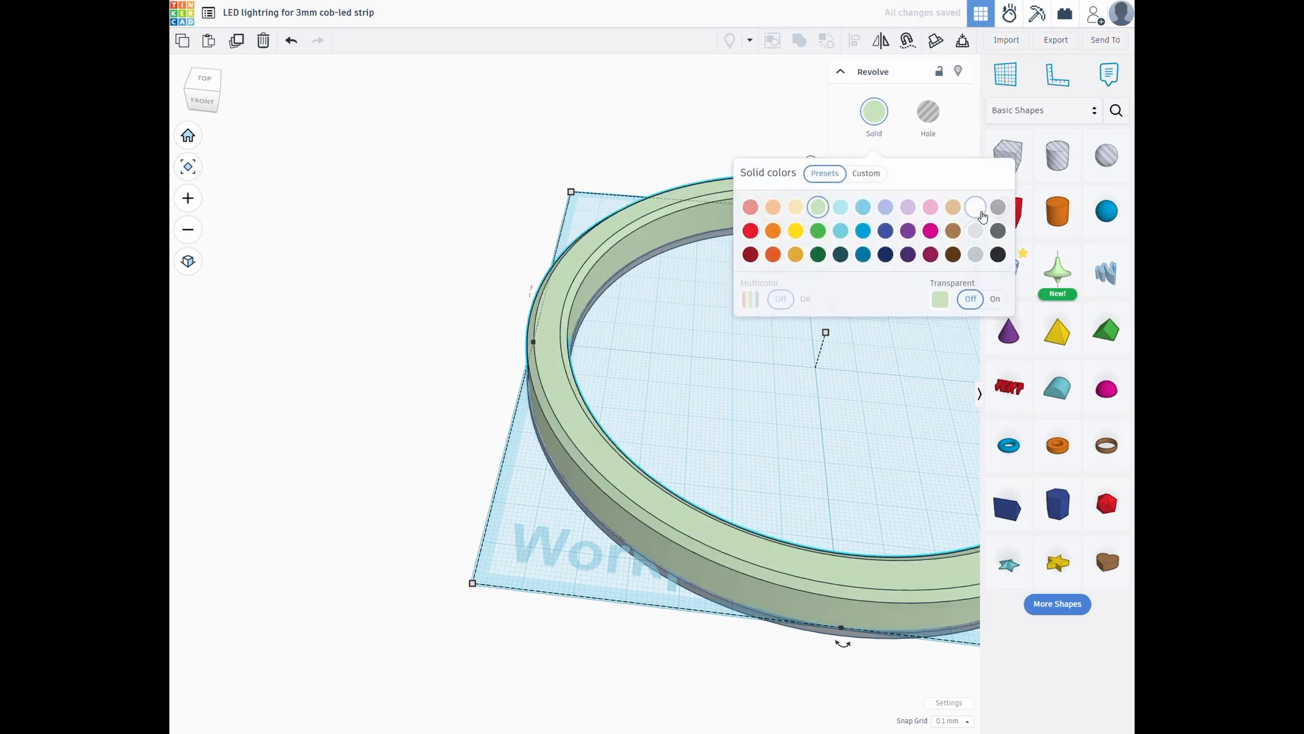
{"action": "left_click", "coordinate": [976, 207]}
{"action": "right_click_drag", "start_coordinate": [757, 413], "coordinate": [835, 385]}
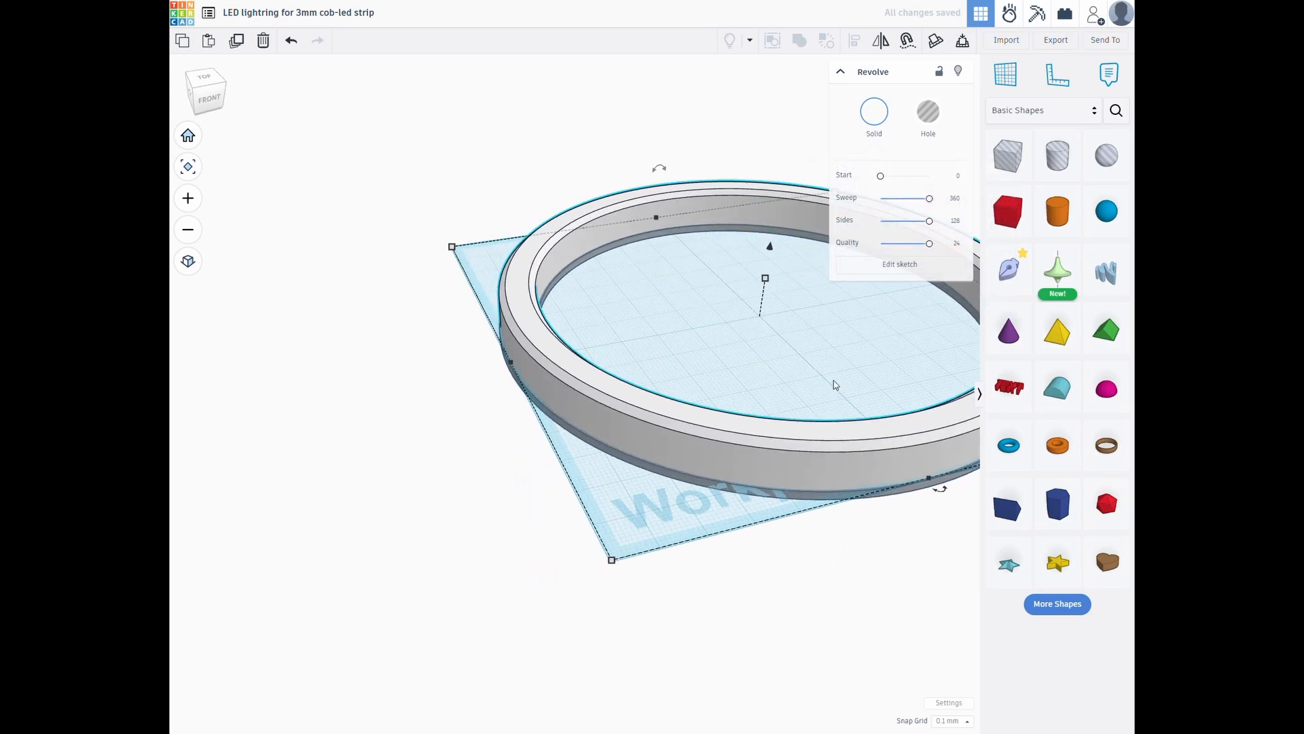
Raise the white ring clear of the gray base ring, first by 1.50 mm and finishing with a lift to the 11.60 mm reading
{"action": "left_click", "coordinate": [737, 341]}
{"action": "left_click", "coordinate": [572, 354]}
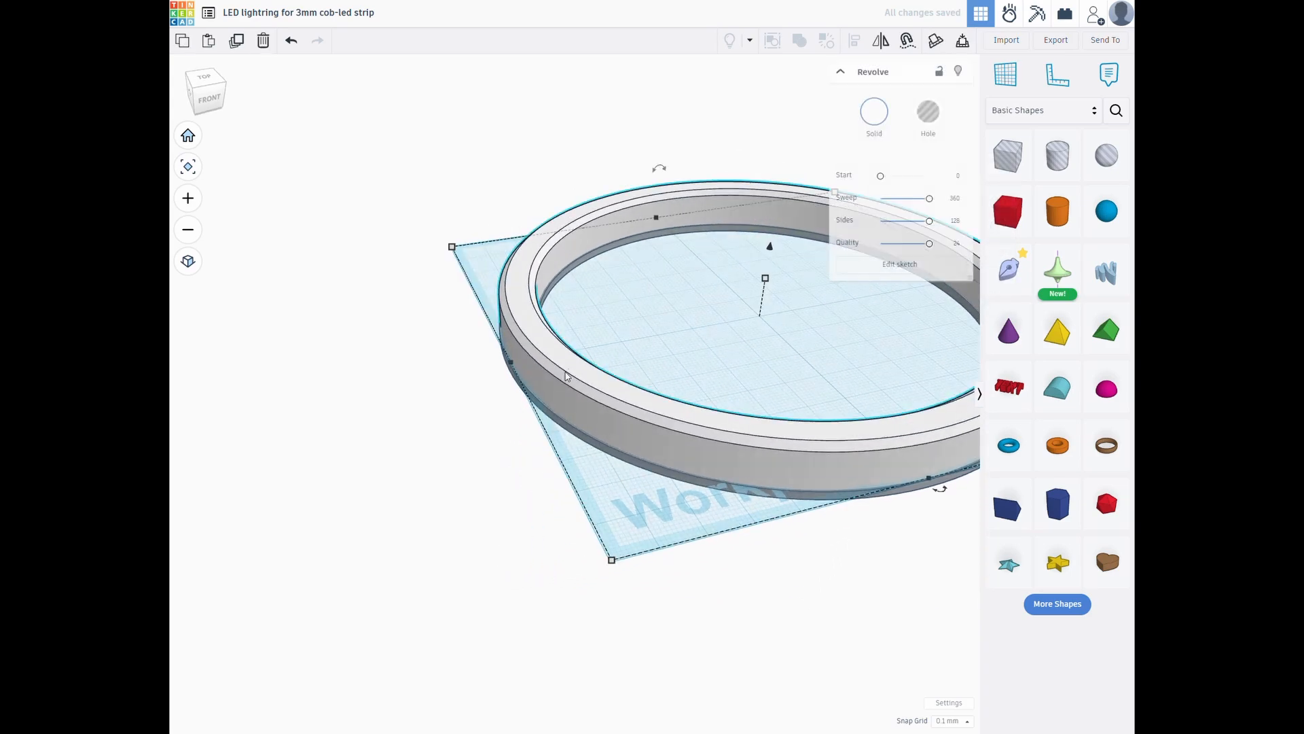
{"action": "mouse_move", "coordinate": [768, 245]}
{"action": "left_mouse_down"}
{"action": "mouse_move", "coordinate": [792, 110]}
{"action": "mouse_move", "coordinate": [790, 272]}
{"action": "mouse_move", "coordinate": [784, 214]}
{"action": "mouse_move", "coordinate": [788, 246]}
{"action": "left_mouse_up"}
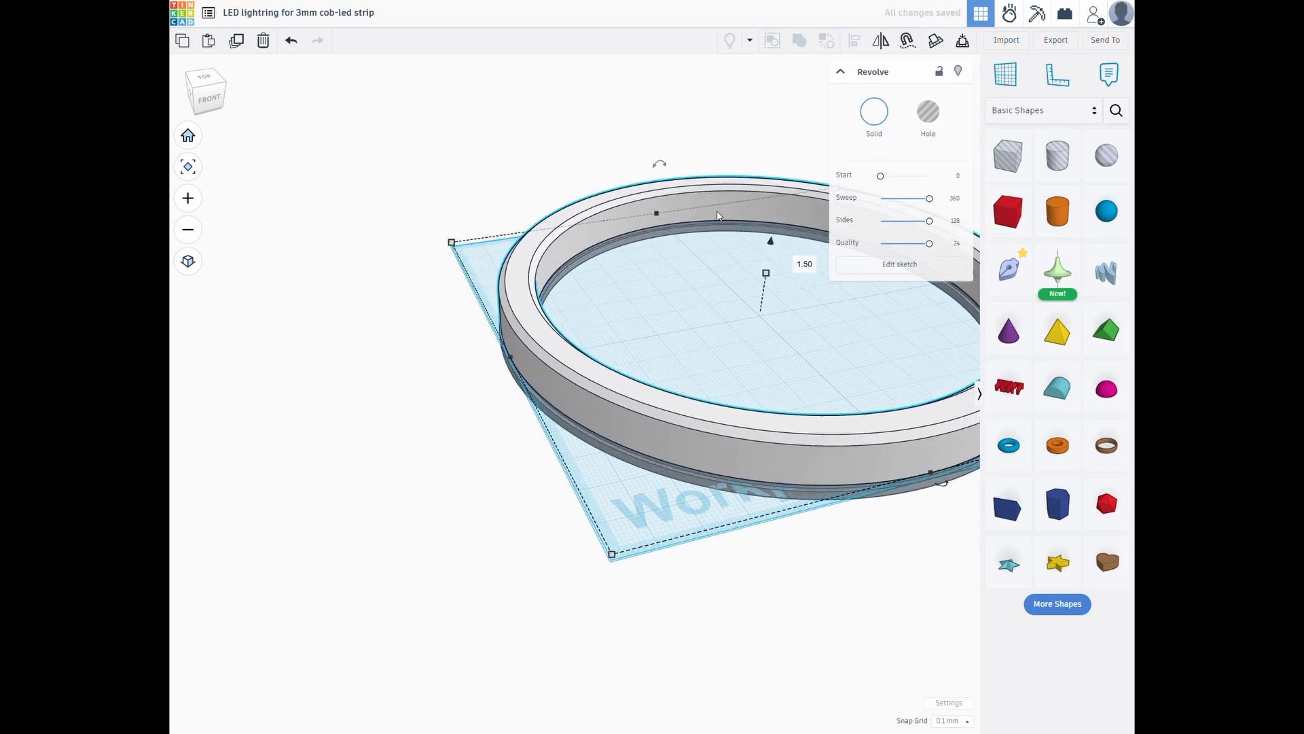
{"action": "left_click_drag", "start_coordinate": [772, 242], "coordinate": [793, 202]}
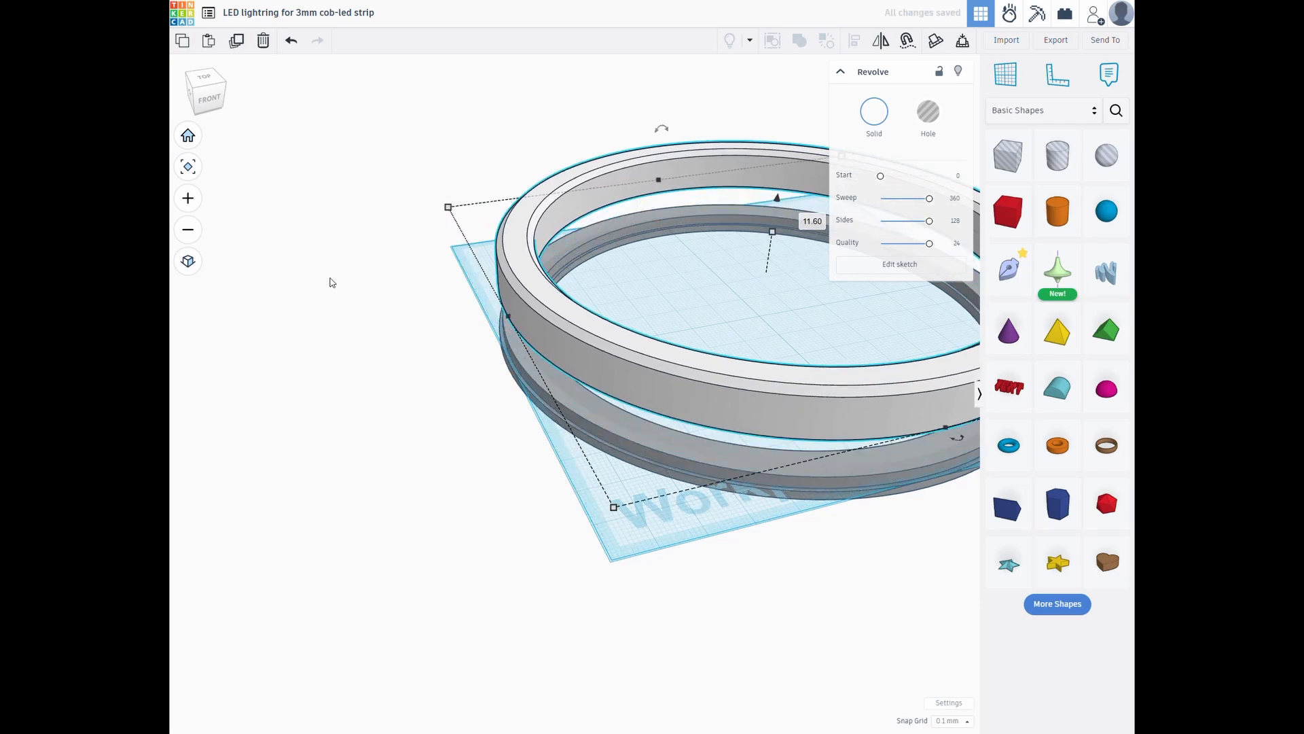
Slide the raised white ring about 55 mm toward the back of the workplane, away from the base ring
{"action": "middle_click_drag", "start_coordinate": [861, 551], "coordinate": [696, 563]}
{"action": "right_click_drag", "start_coordinate": [934, 545], "coordinate": [873, 556]}
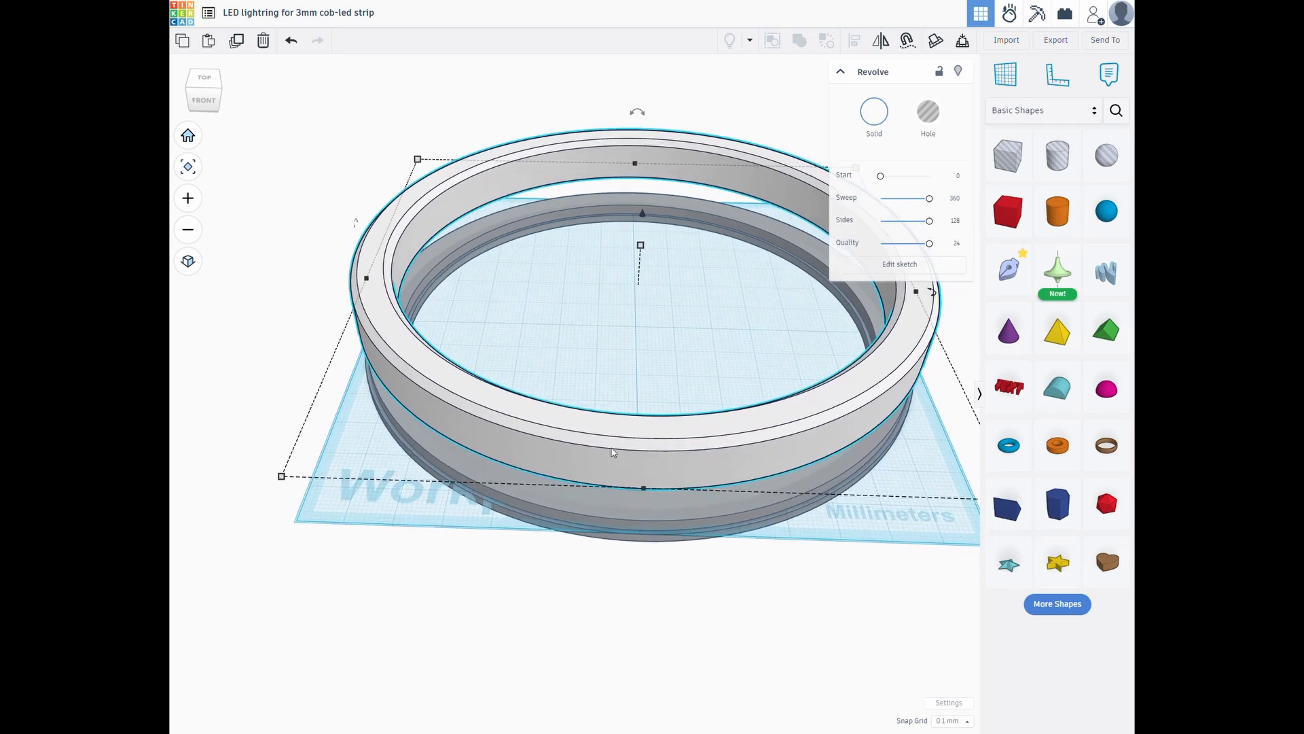
{"action": "left_click_drag", "start_coordinate": [615, 449], "coordinate": [619, 283]}
Working from the top view, add a 6 by 6 mm cylinder inside the base ring's opening and make it a hole
{"action": "left_click", "coordinate": [204, 78]}
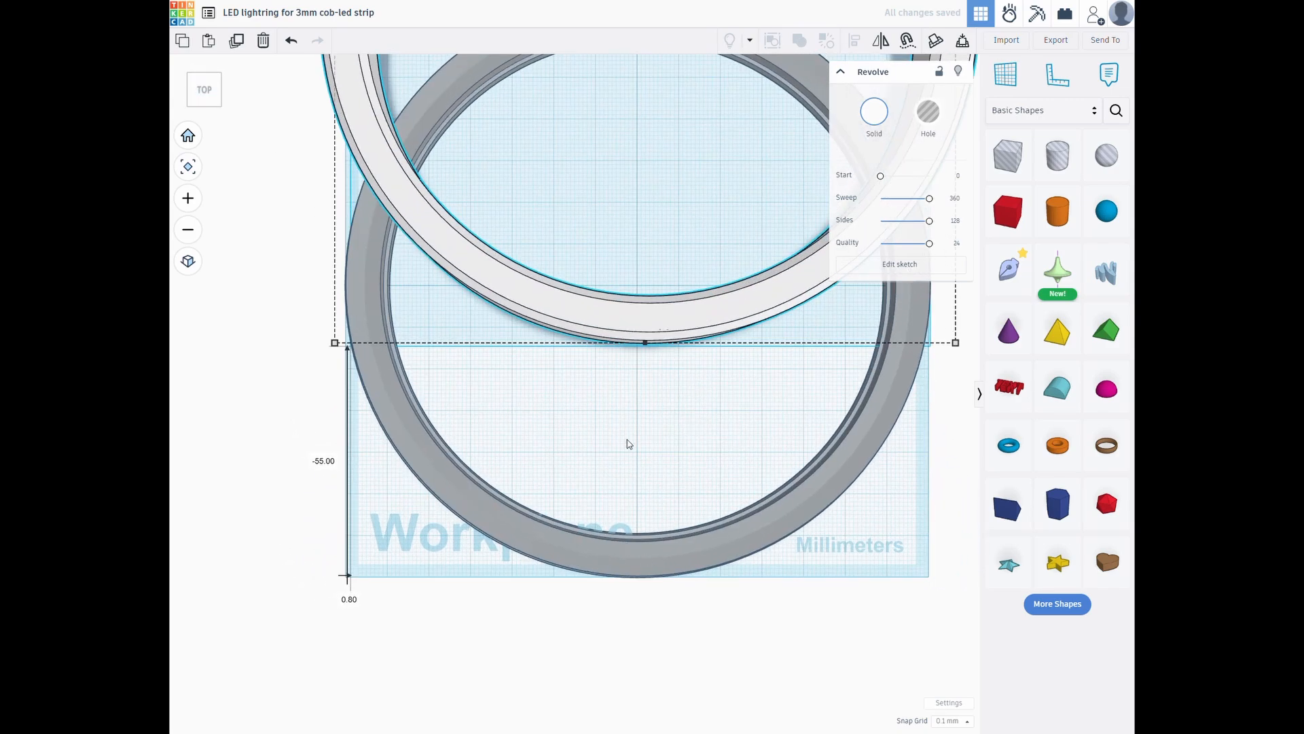
{"action": "middle_click_drag", "start_coordinate": [627, 439], "coordinate": [655, 317]}
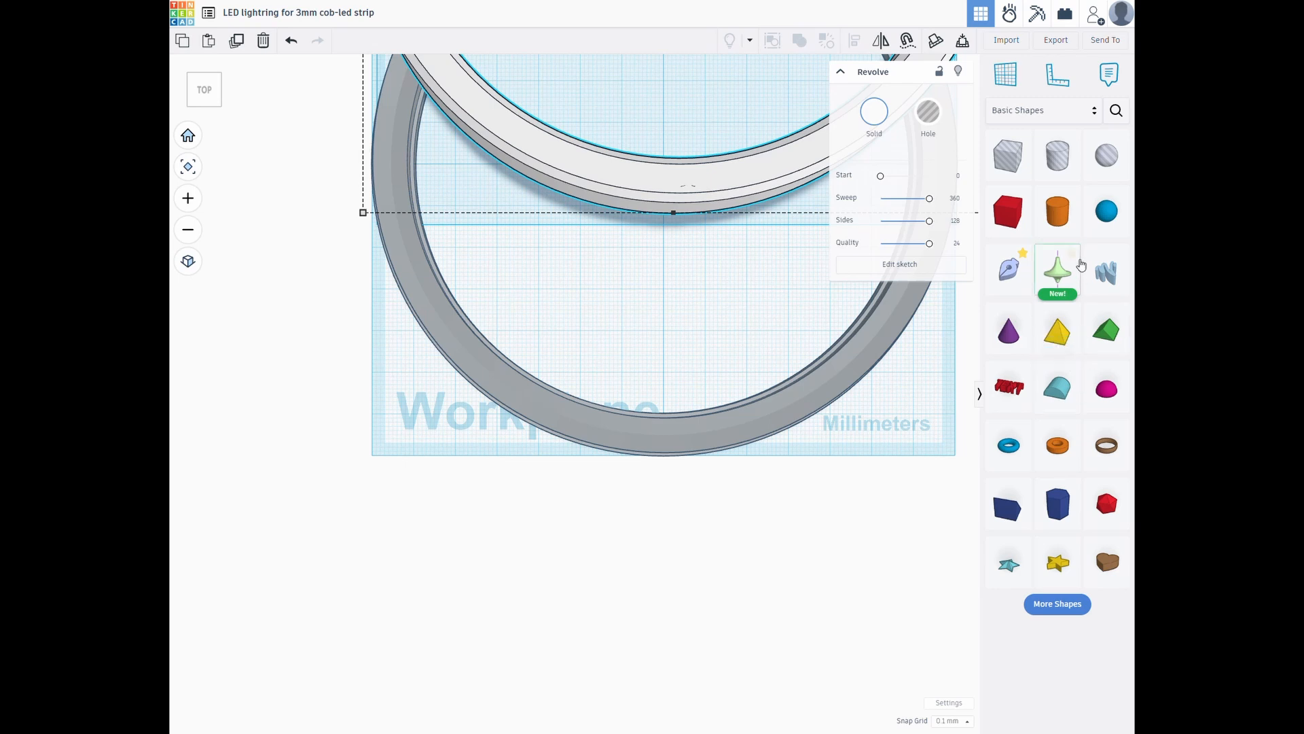
{"action": "left_click_drag", "start_coordinate": [1072, 219], "coordinate": [667, 334]}
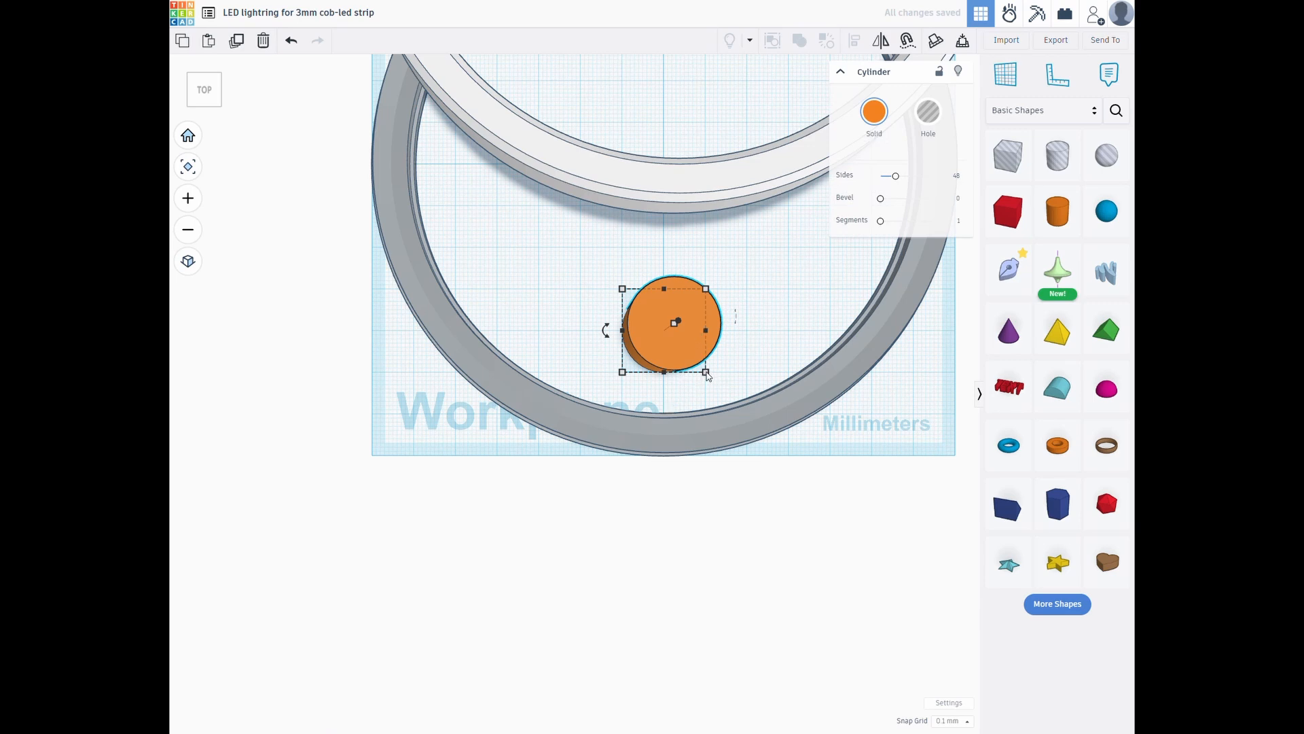
{"action": "mouse_move", "coordinate": [707, 377]}
{"action": "left_click", "coordinate": [661, 413]}
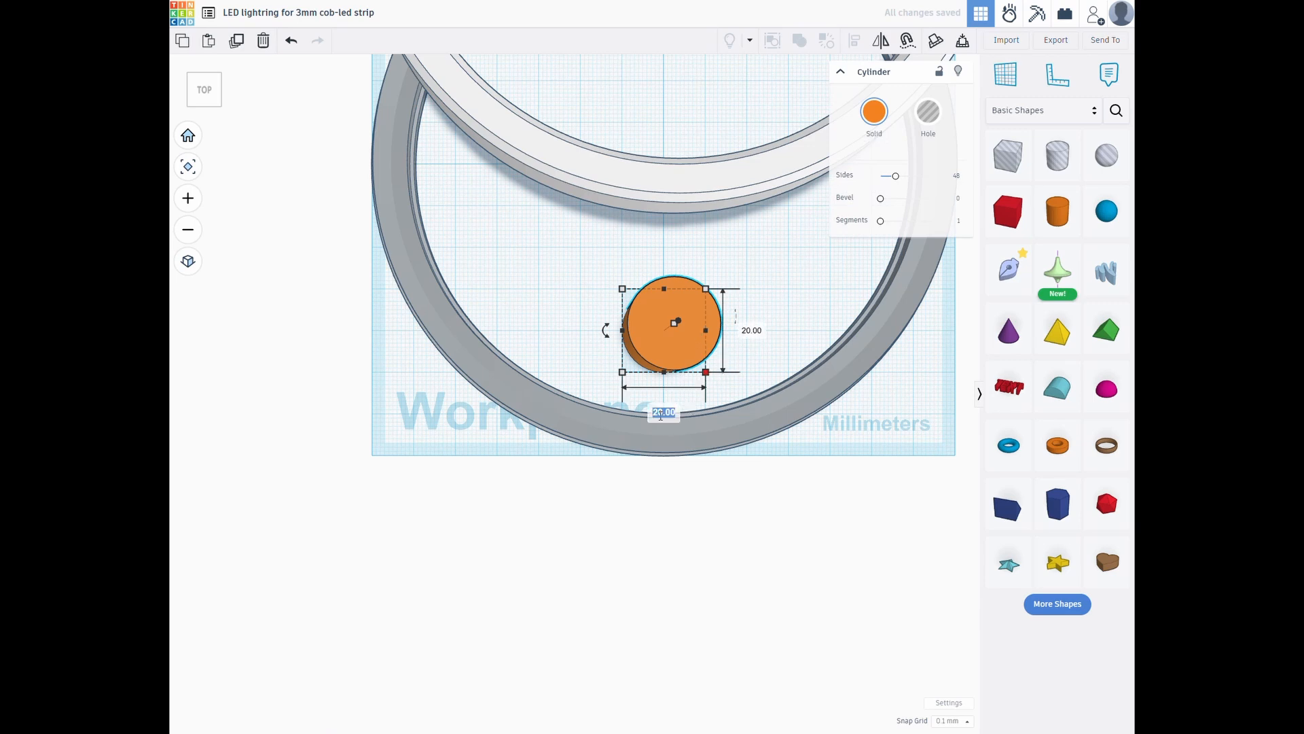
{"action": "type", "text": "6"}
{"action": "key", "text": "Tab"}
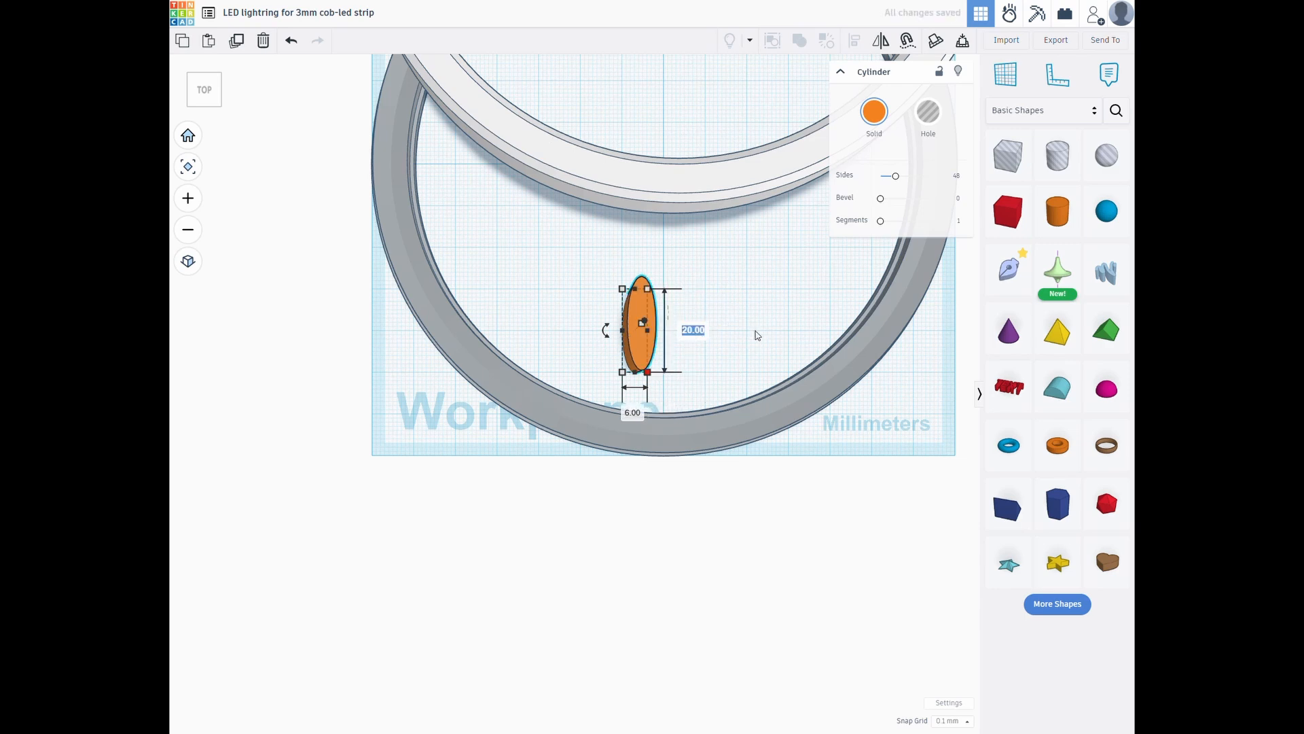
{"action": "type", "text": "6"}
{"action": "key", "text": "Return"}
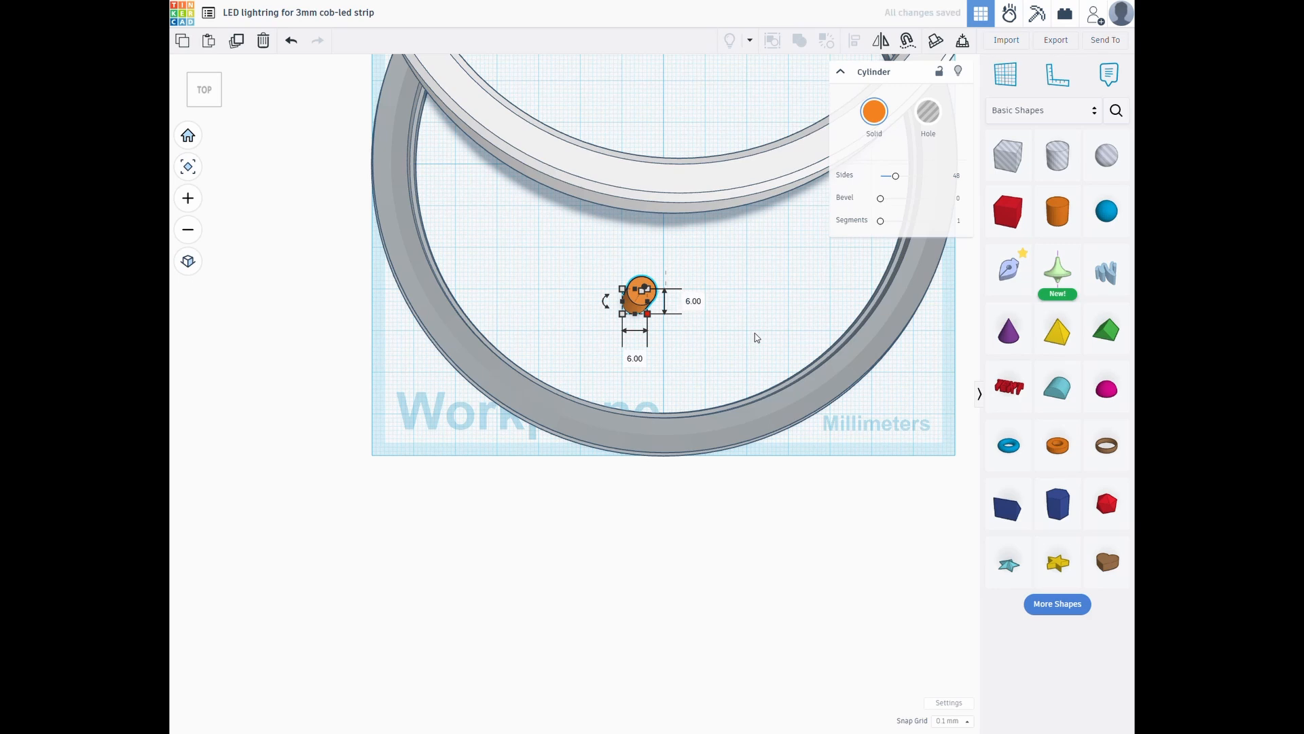
{"action": "left_click", "coordinate": [928, 111]}
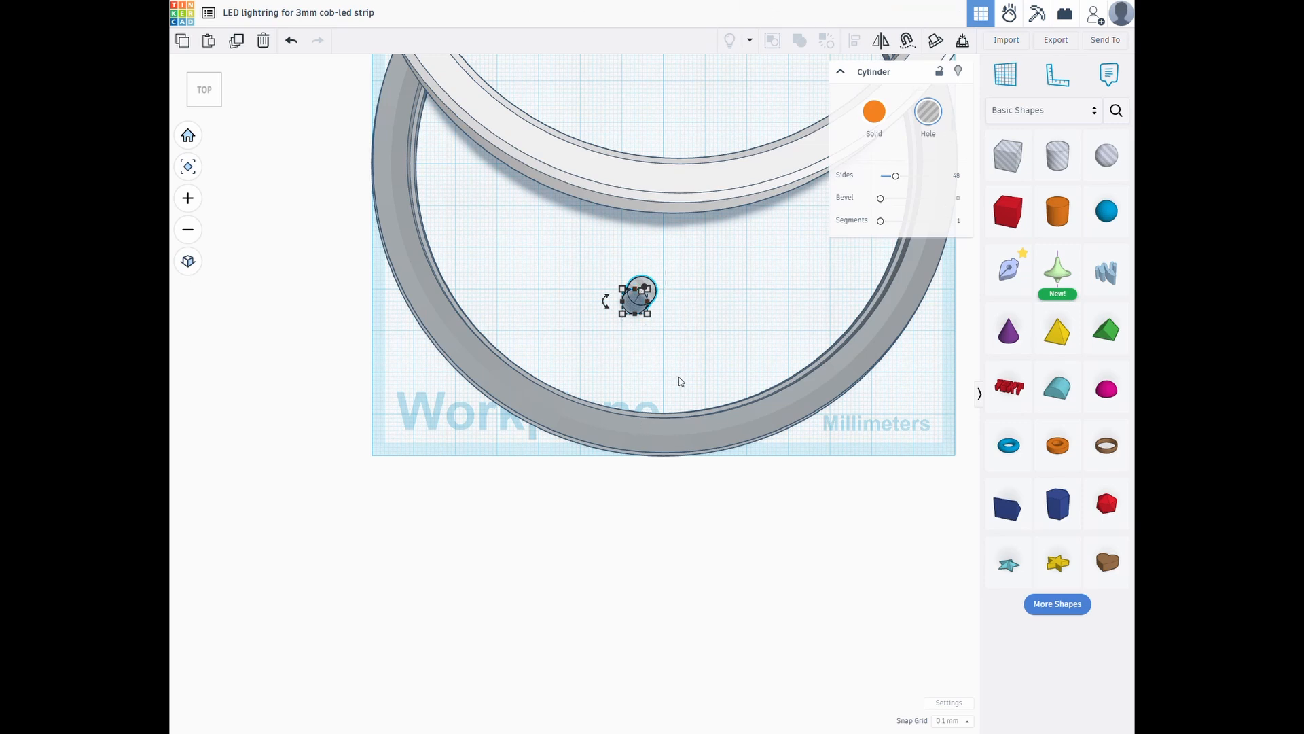
Move the cylinder hole from the ring's opening onto the front of the gray base ring's band
{"action": "left_click_drag", "start_coordinate": [638, 307], "coordinate": [660, 448]}
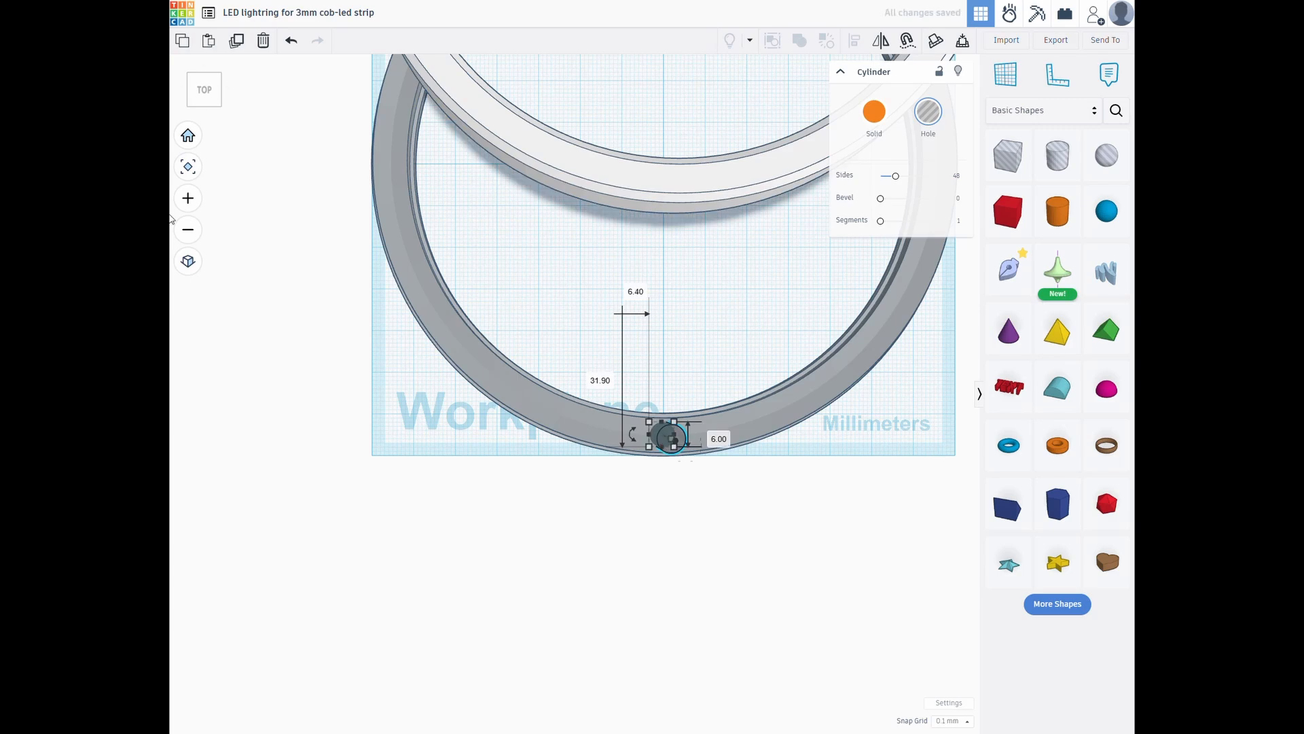
{"action": "scroll", "coordinate": [747, 446], "scroll_direction": "up", "scroll_amount": 5}
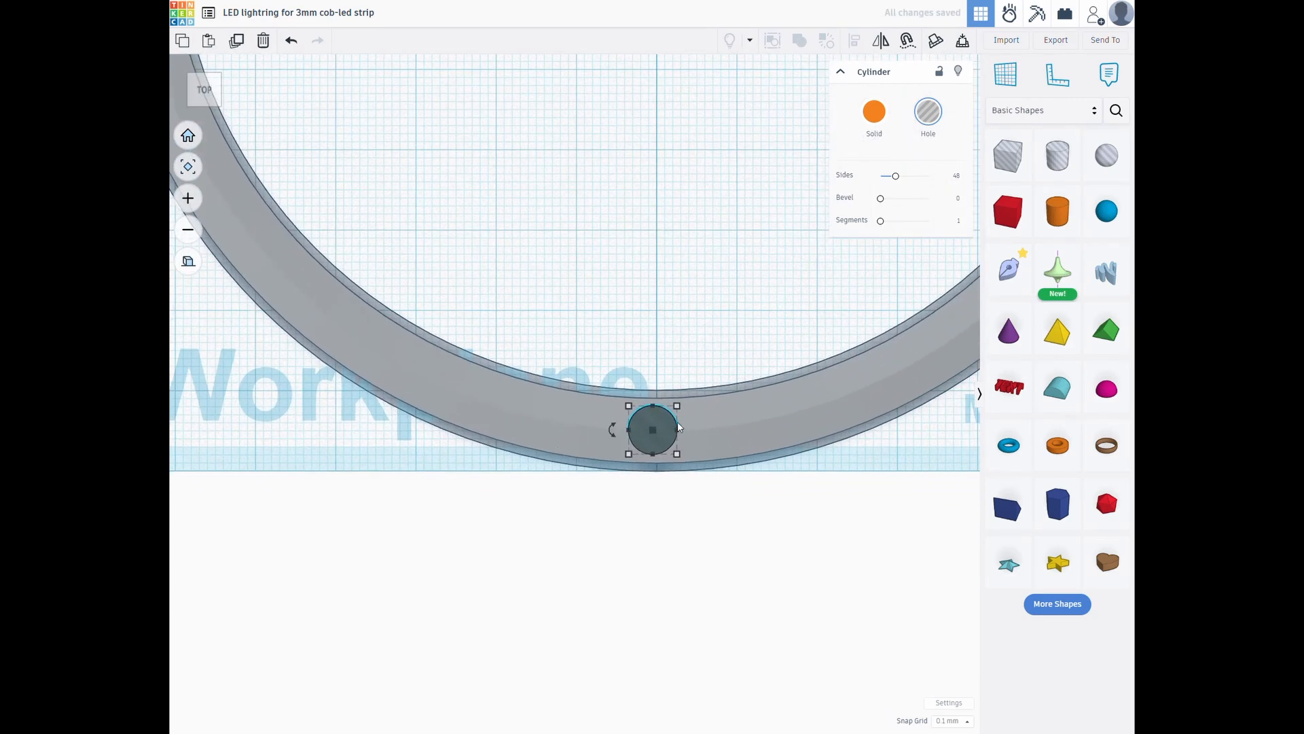
{"action": "left_click_drag", "start_coordinate": [667, 432], "coordinate": [674, 436]}
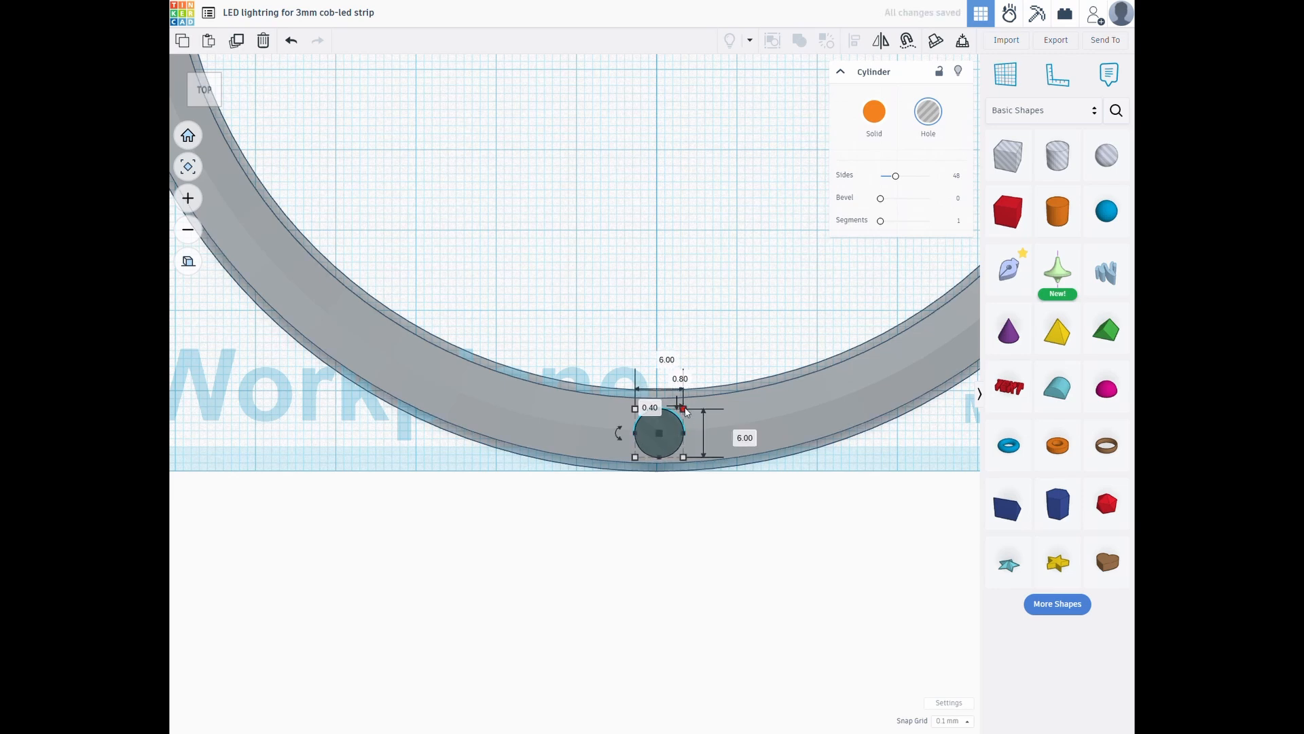
Resize the cylinder hole to 5 mm by 5 mm
{"action": "left_click", "coordinate": [662, 355]}
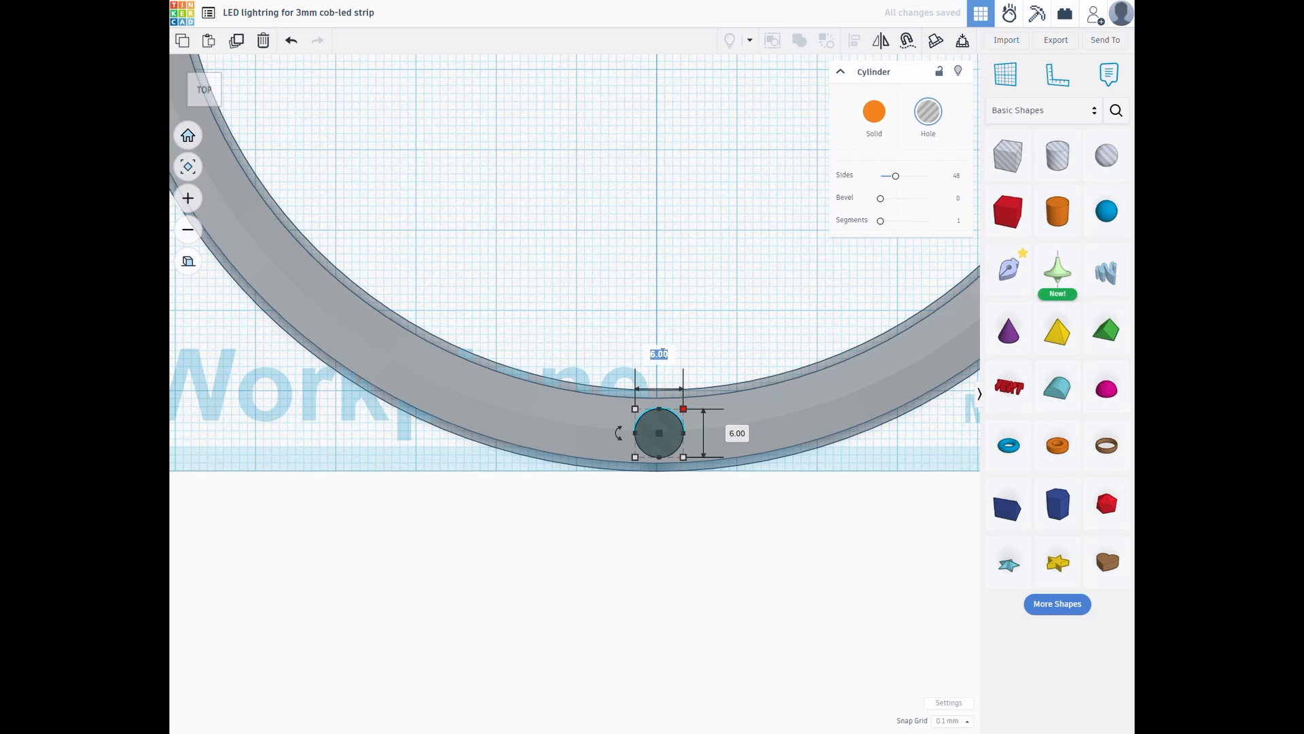
{"action": "type", "text": "5"}
{"action": "key", "text": "Tab"}
{"action": "type", "text": "5"}
{"action": "key", "text": "Return"}
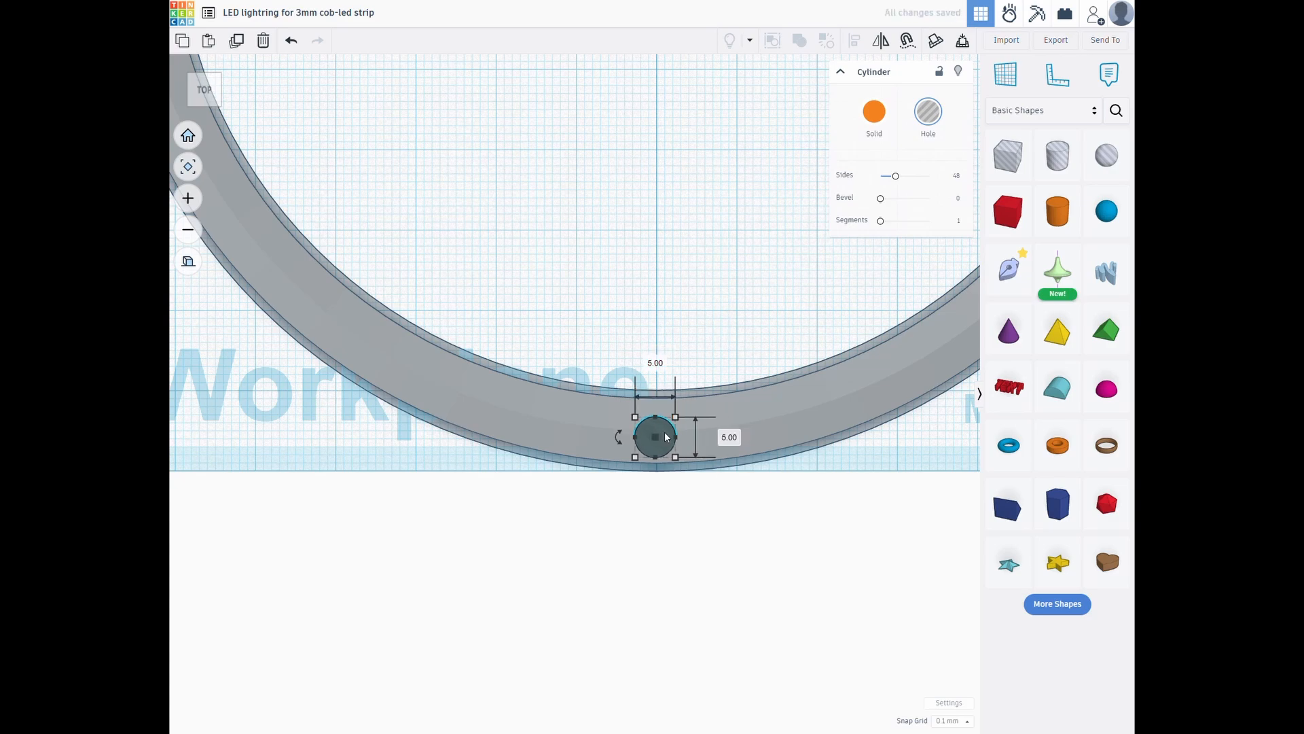
Nudge the cylinder hole about 0.8 mm toward the back and 0.2 mm to the right to centre it on the base ring's band
{"action": "scroll", "coordinate": [665, 437], "scroll_direction": "up", "scroll_amount": 3}
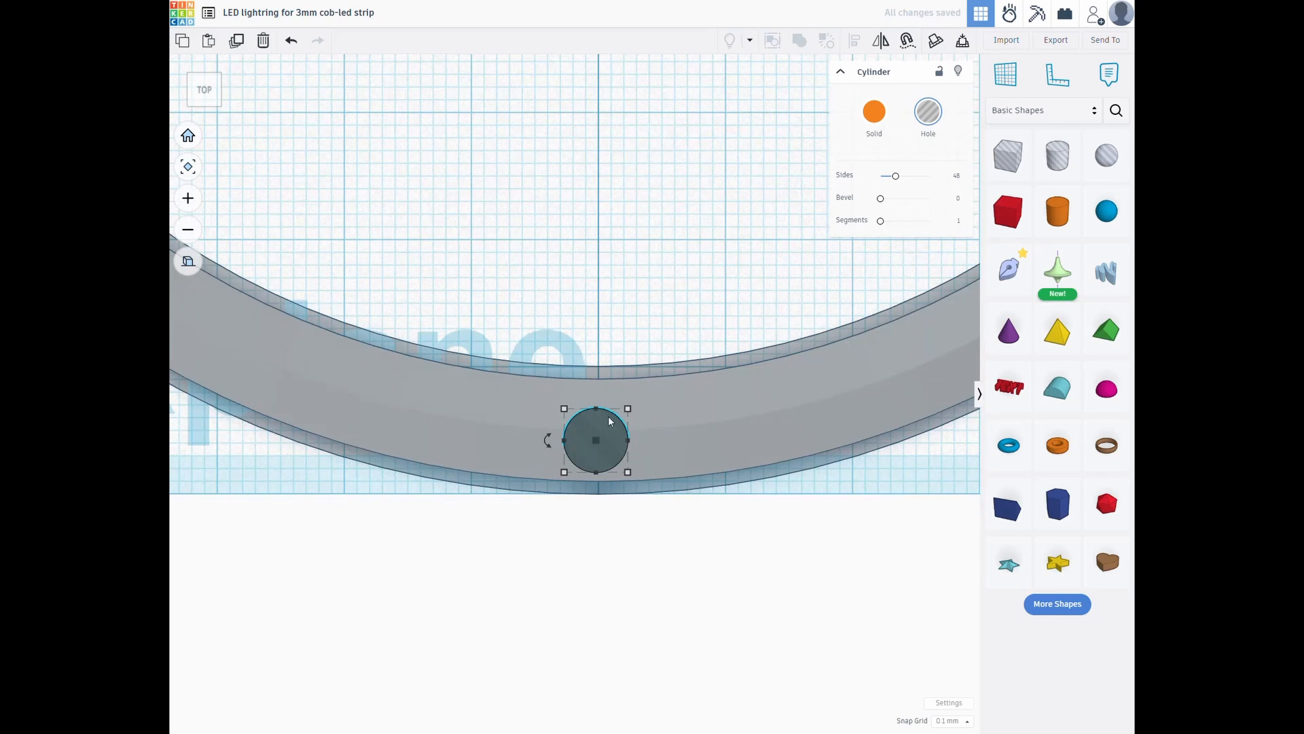
{"action": "key", "text": "Up"}
{"action": "key", "text": "Up"}
{"action": "key", "text": "Up"}
{"action": "key", "text": "Up"}
{"action": "key", "text": "Up"}
{"action": "key", "text": "Up"}
{"action": "key", "text": "Up"}
{"action": "key", "text": "Right"}
{"action": "key", "text": "Right"}
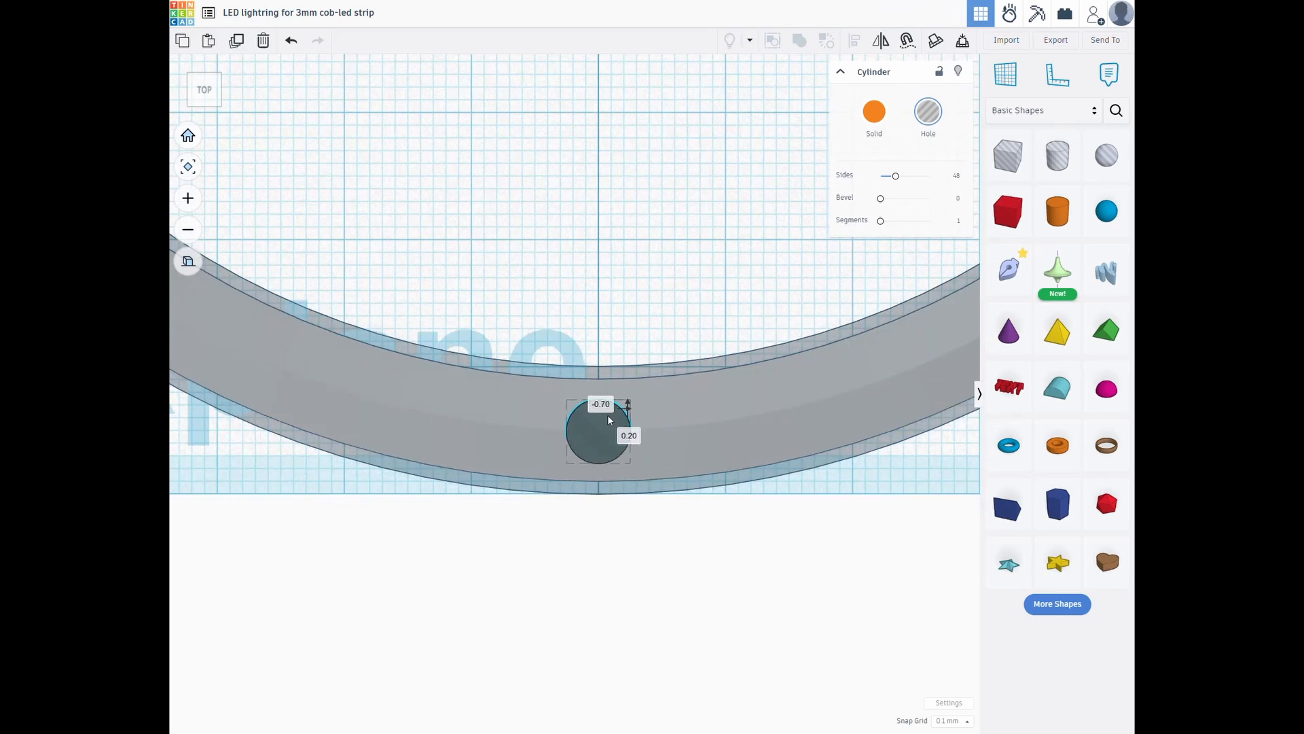
{"action": "key", "text": "Up"}
{"action": "key", "text": "Left"}
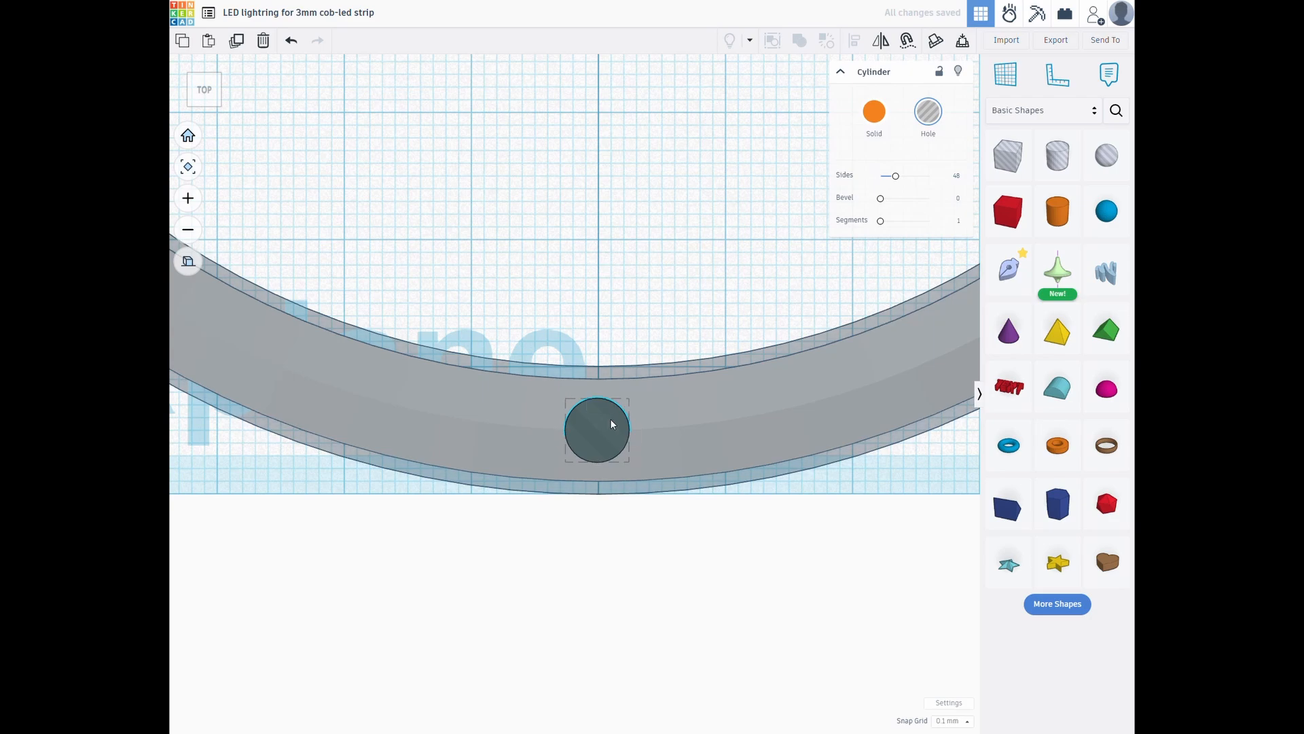
{"action": "key", "text": "Right"}
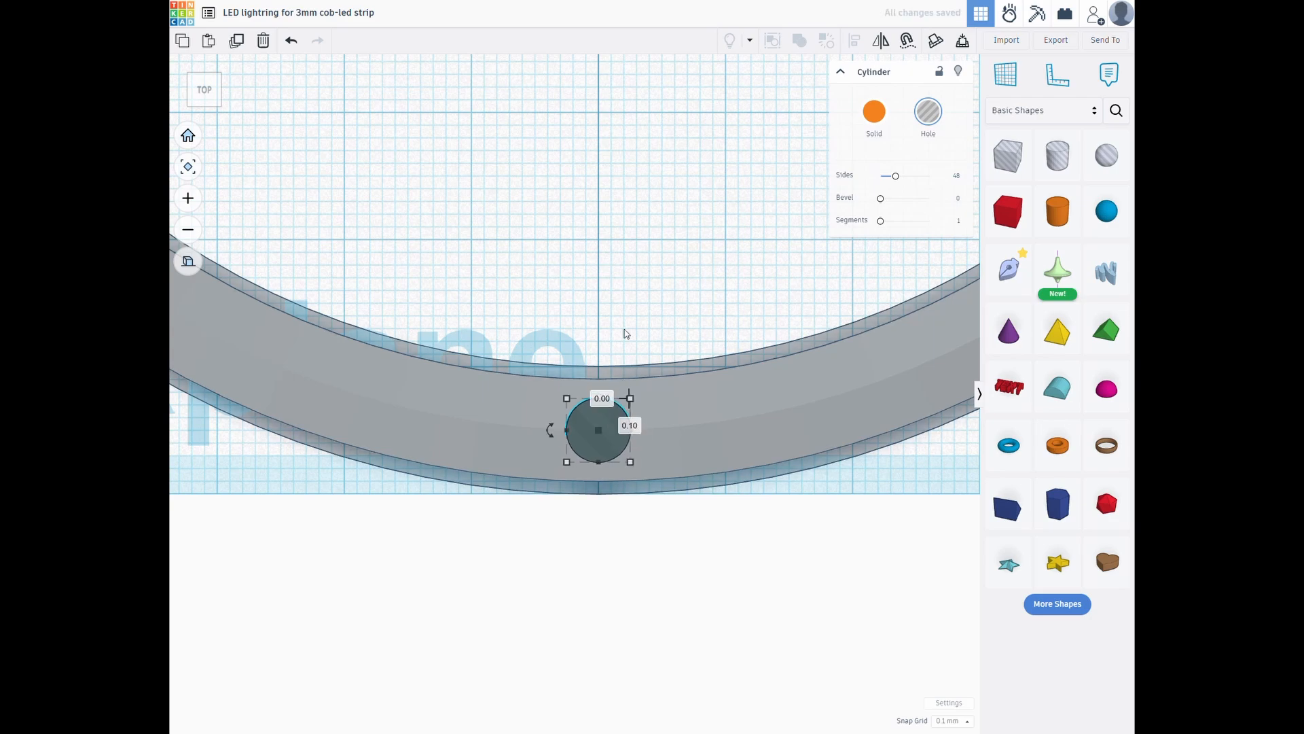
Lower the cylinder hole so it passes through the full thickness of the base ring
{"action": "left_click", "coordinate": [616, 299]}
{"action": "scroll", "coordinate": [623, 300], "scroll_direction": "down", "scroll_amount": 3}
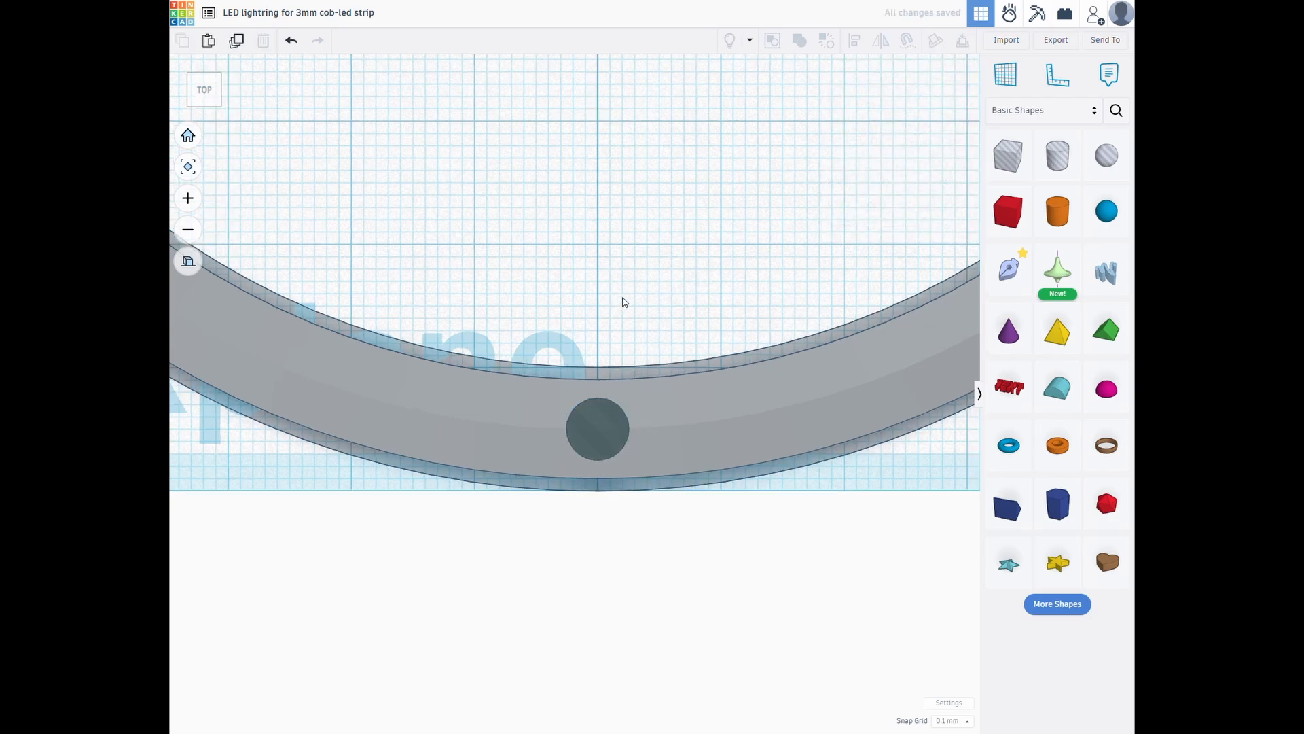
{"action": "right_click_drag", "start_coordinate": [626, 523], "coordinate": [637, 367]}
{"action": "left_click", "coordinate": [607, 330]}
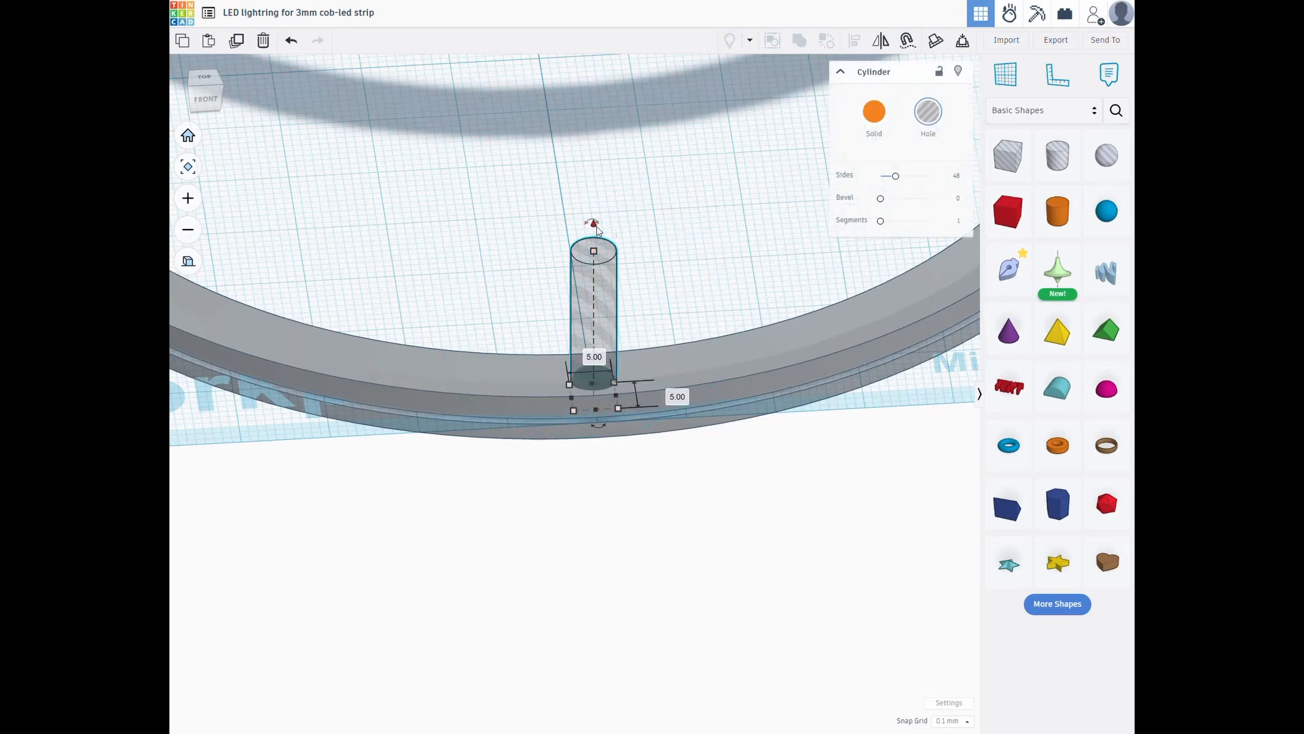
{"action": "left_click_drag", "start_coordinate": [597, 230], "coordinate": [595, 269]}
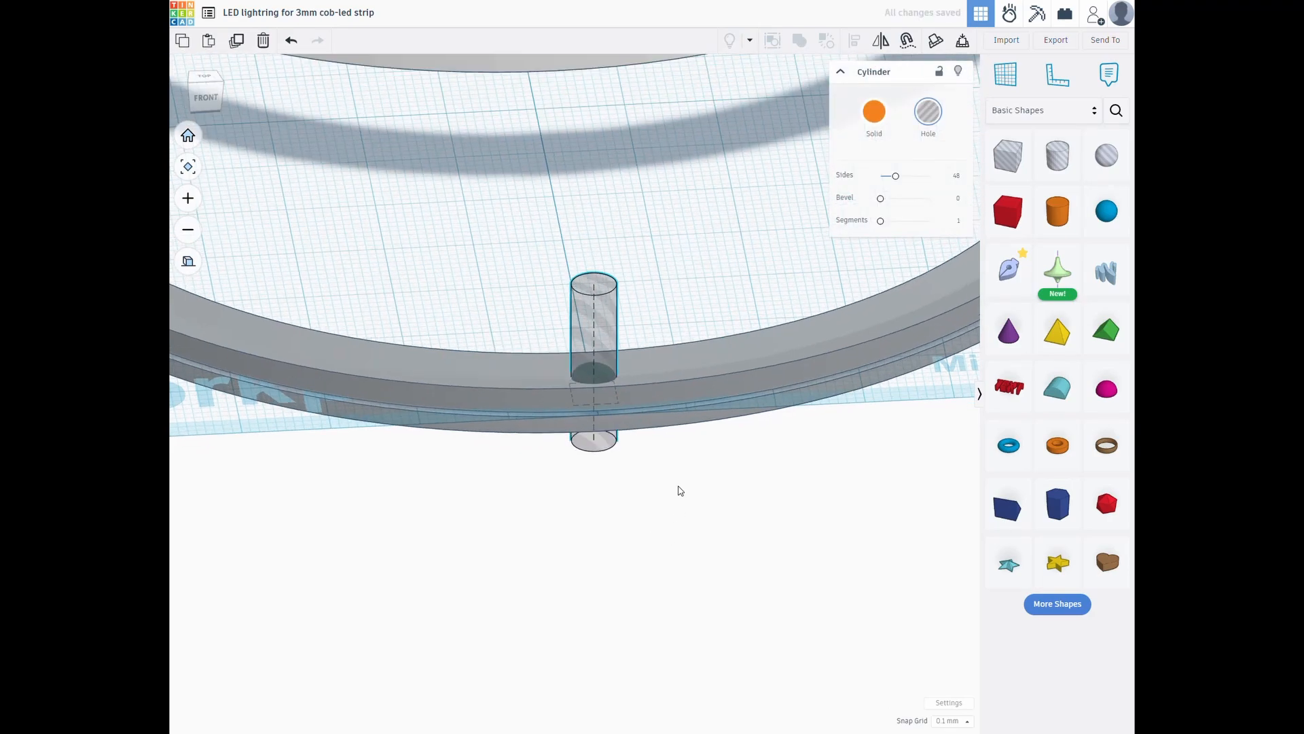
{"action": "right_click_drag", "start_coordinate": [681, 491], "coordinate": [626, 524]}
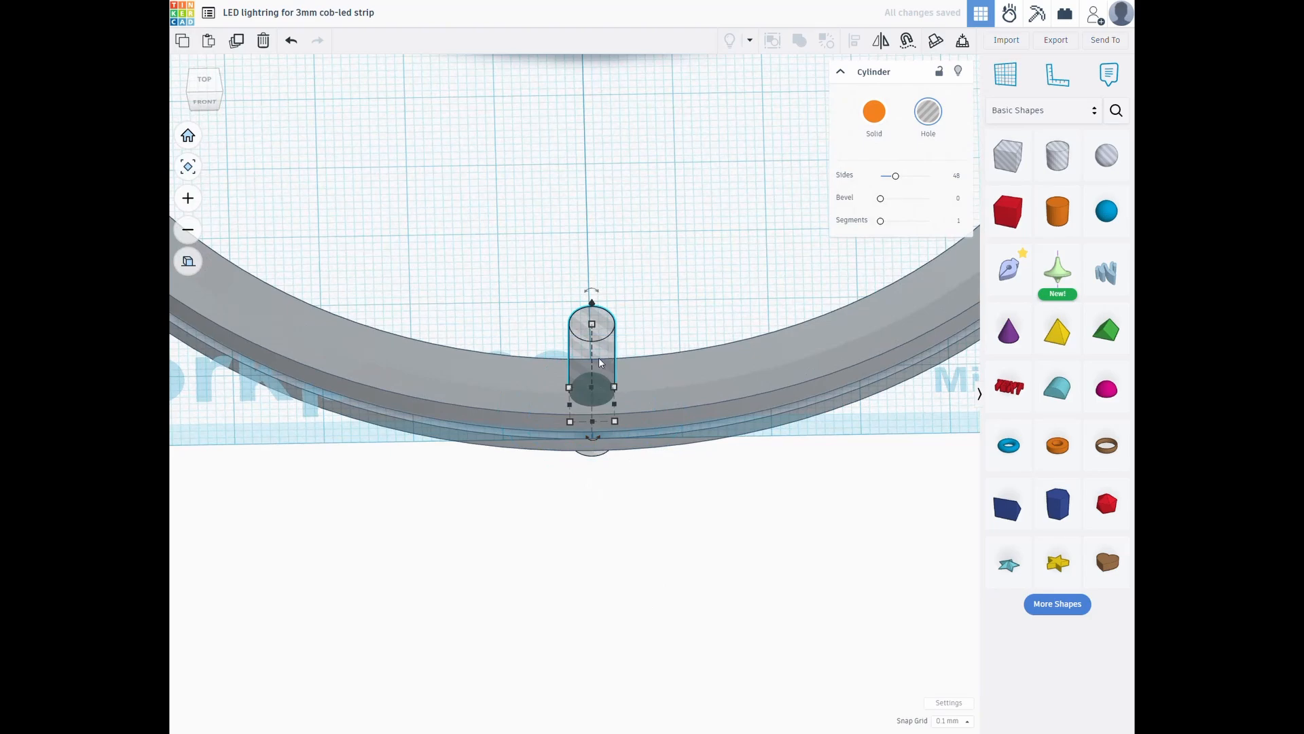
Union-group the gray base ring with the cylinder hole to cut the opening through the band
{"action": "left_click", "coordinate": [736, 242]}
{"action": "scroll", "coordinate": [734, 242], "scroll_direction": "down", "scroll_amount": 5}
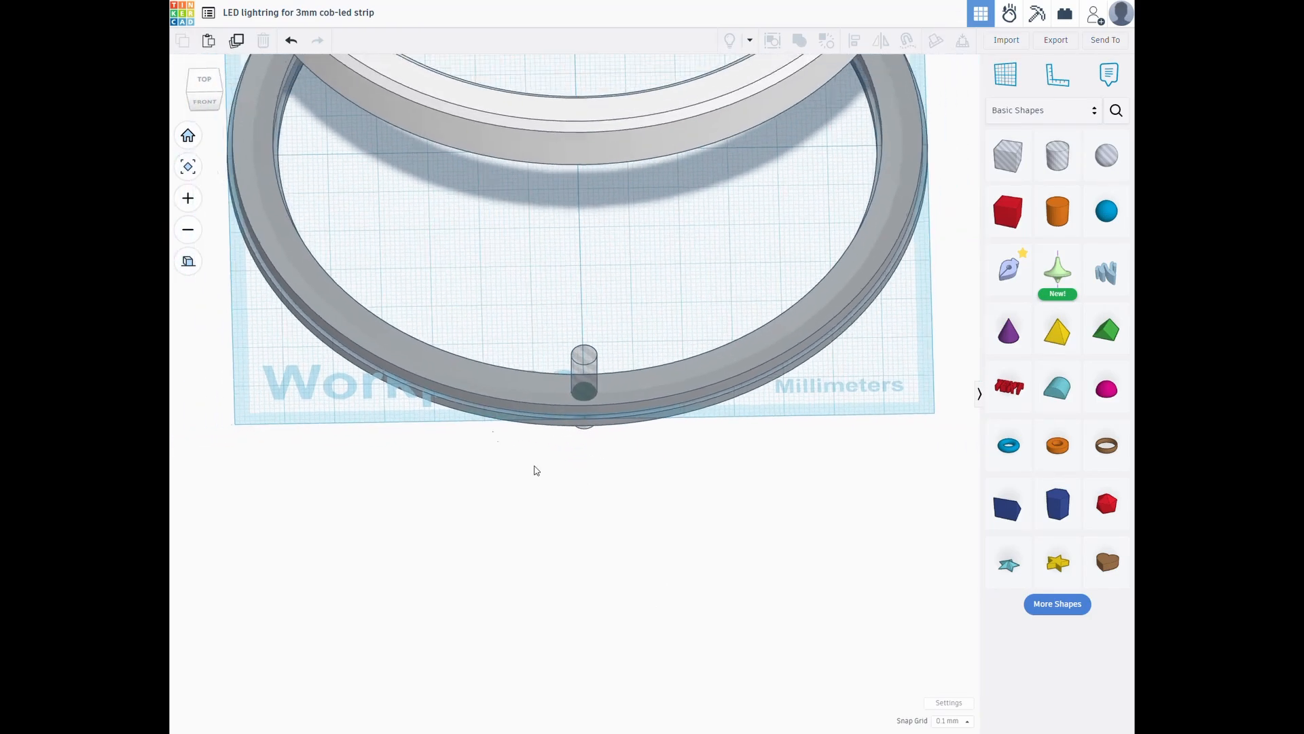
{"action": "left_click_drag", "start_coordinate": [506, 472], "coordinate": [683, 318]}
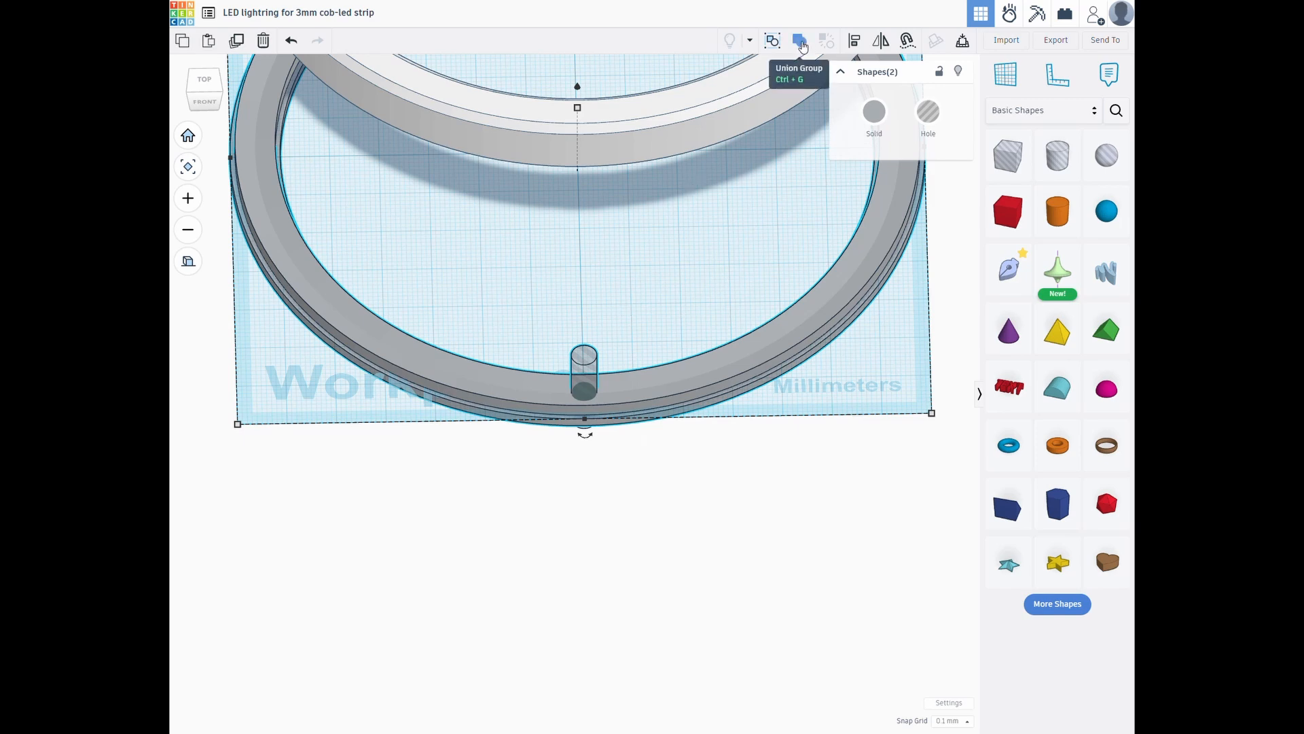
{"action": "left_click", "coordinate": [800, 42]}
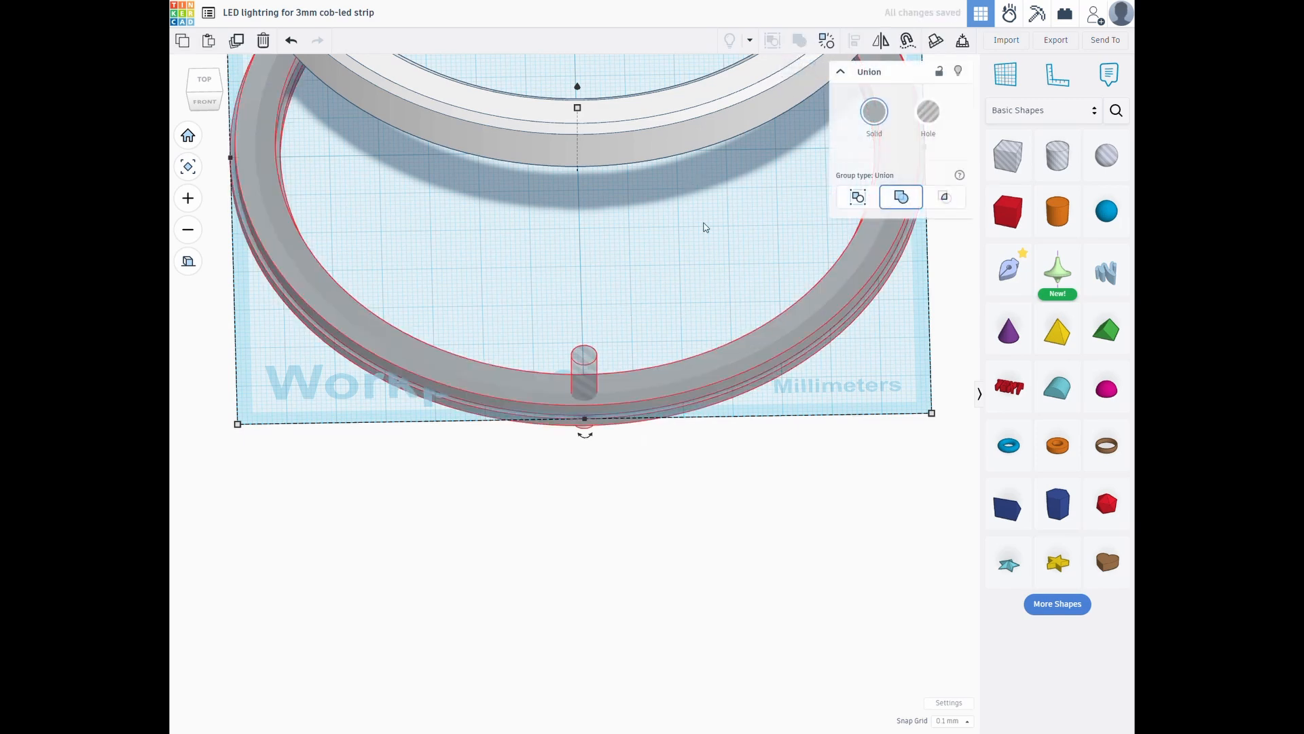
{"action": "left_click", "coordinate": [649, 282]}
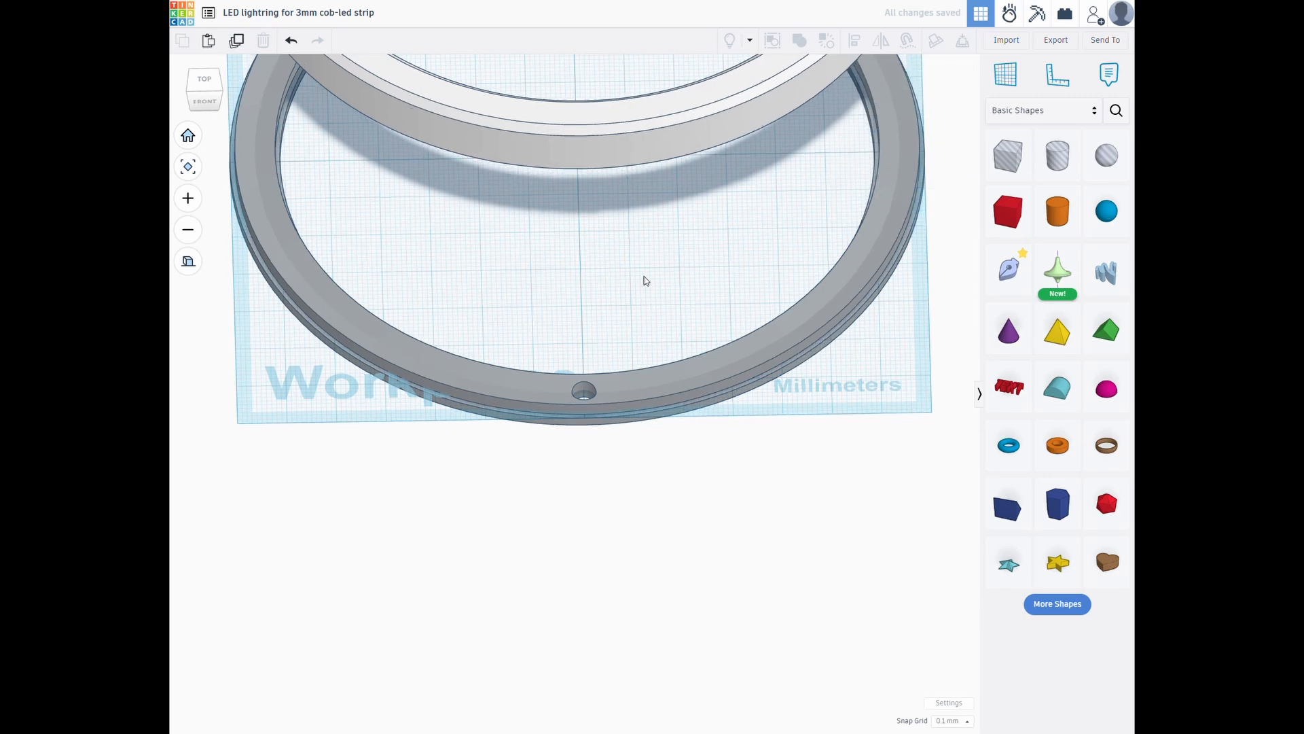
Lower the white ring by 26.20 mm, to 13.10 mm below the workplane
{"action": "right_click_drag", "start_coordinate": [646, 279], "coordinate": [646, 231]}
{"action": "left_click", "coordinate": [660, 377]}
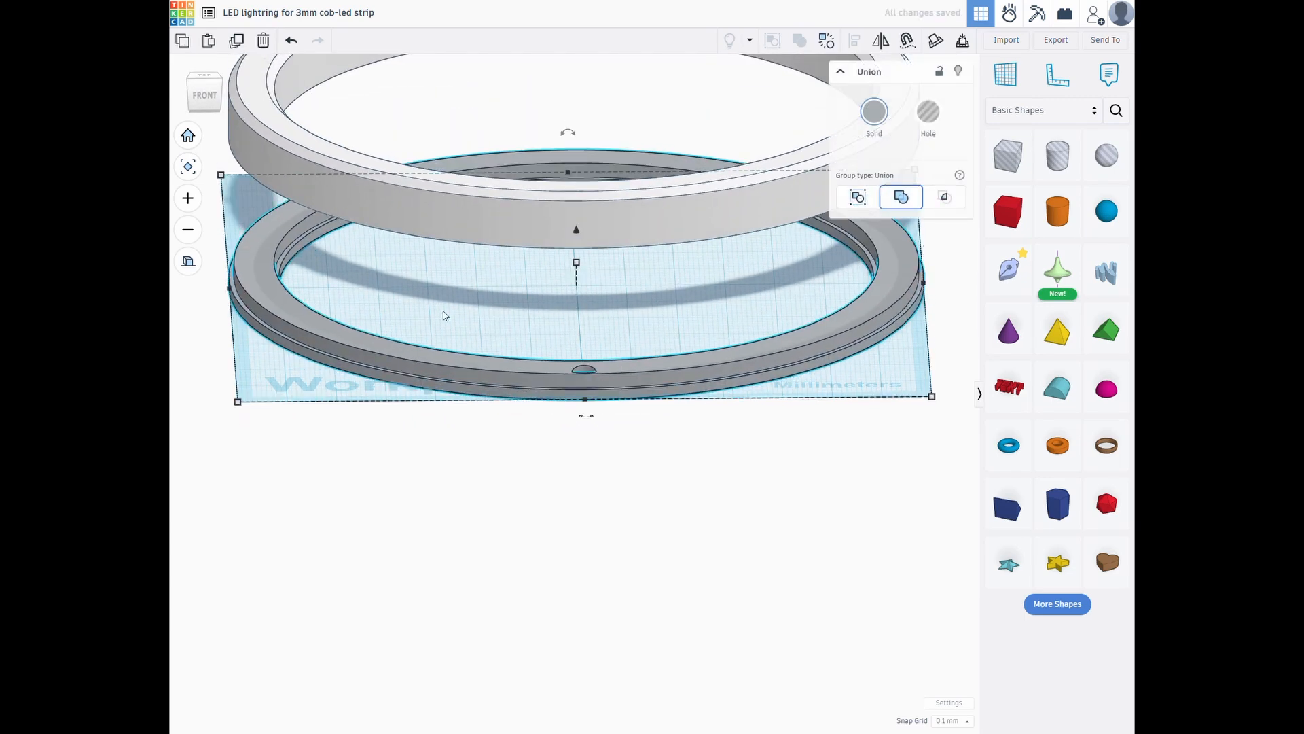
{"action": "left_click", "coordinate": [519, 205]}
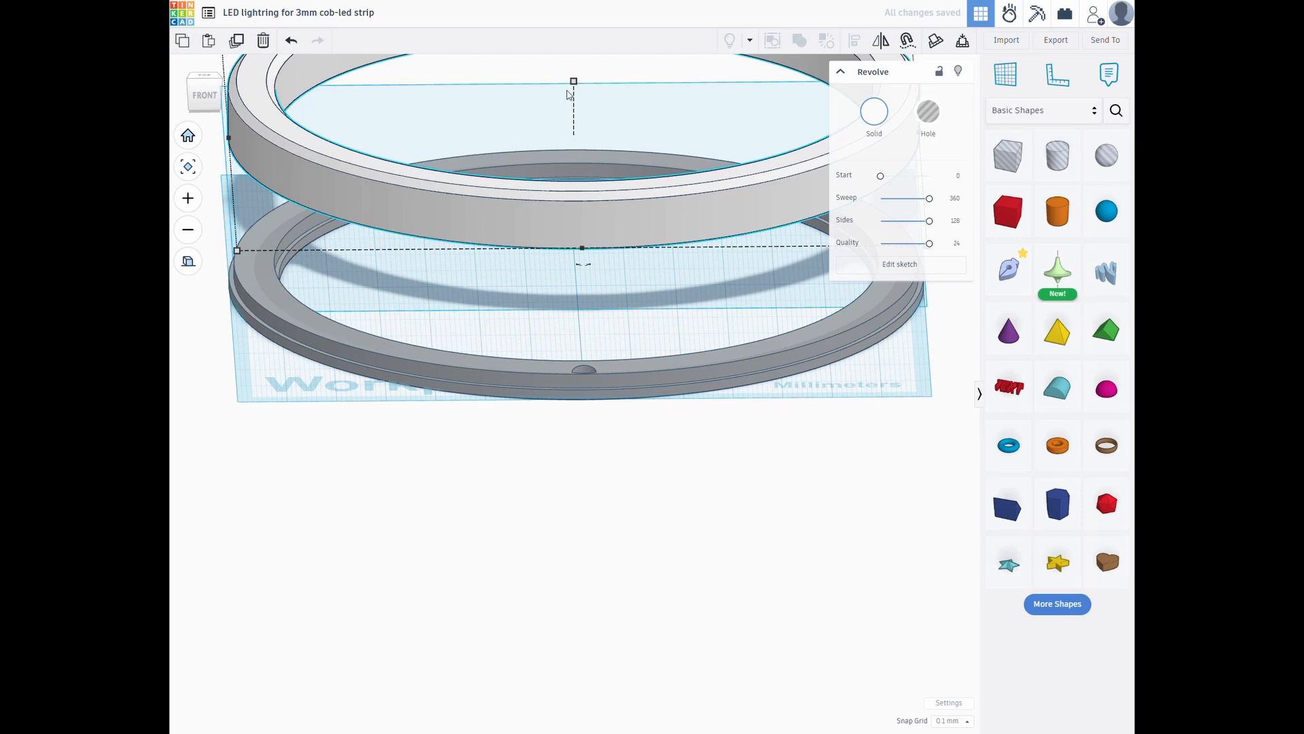
{"action": "scroll", "coordinate": [605, 206], "scroll_direction": "down", "scroll_amount": 2}
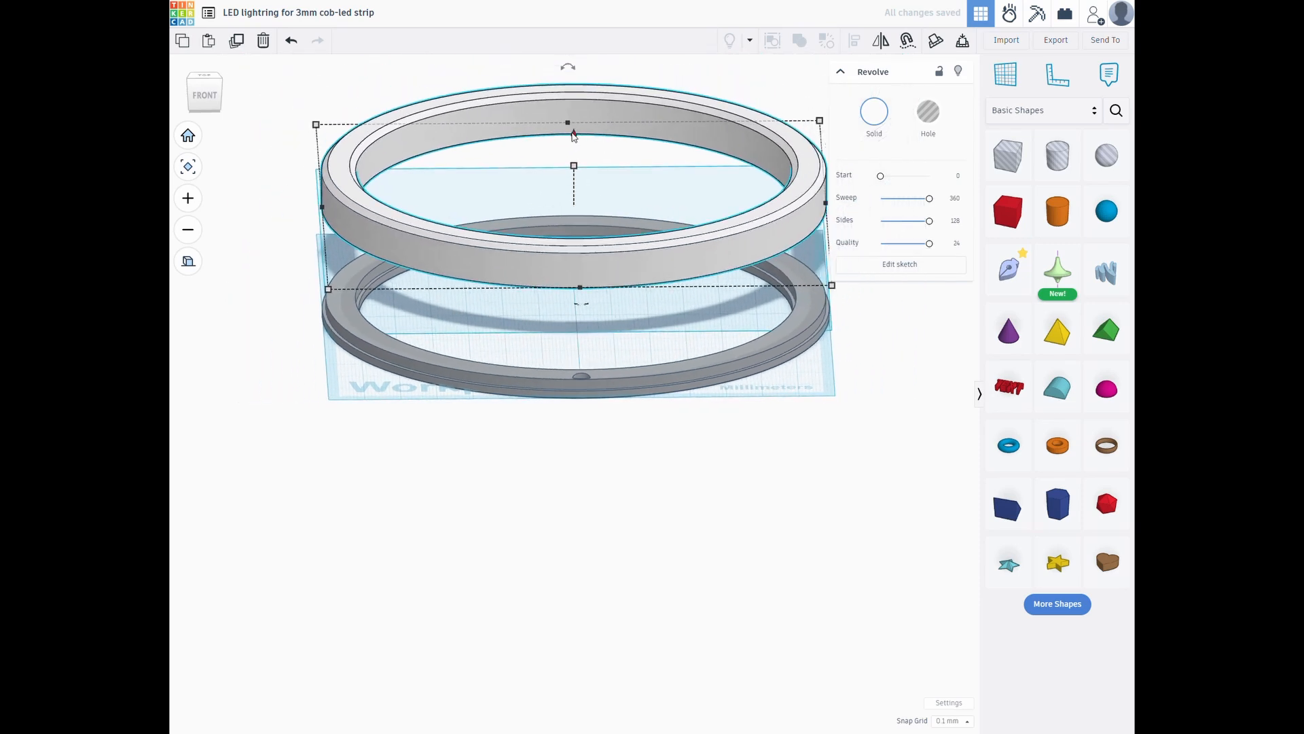
{"action": "left_click_drag", "start_coordinate": [574, 133], "coordinate": [574, 222]}
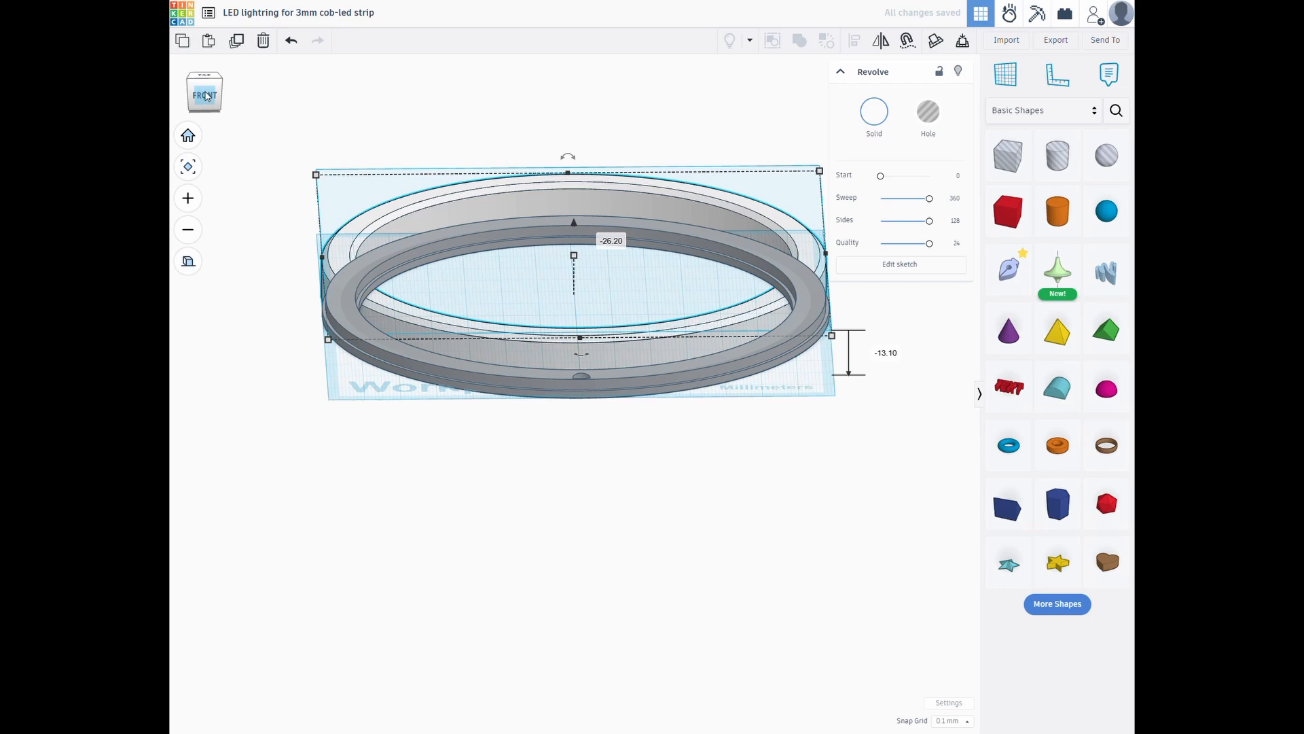
From the top view, slide the white ring forward and align it with the base ring's centre in the front-to-back direction
{"action": "left_click", "coordinate": [216, 76]}
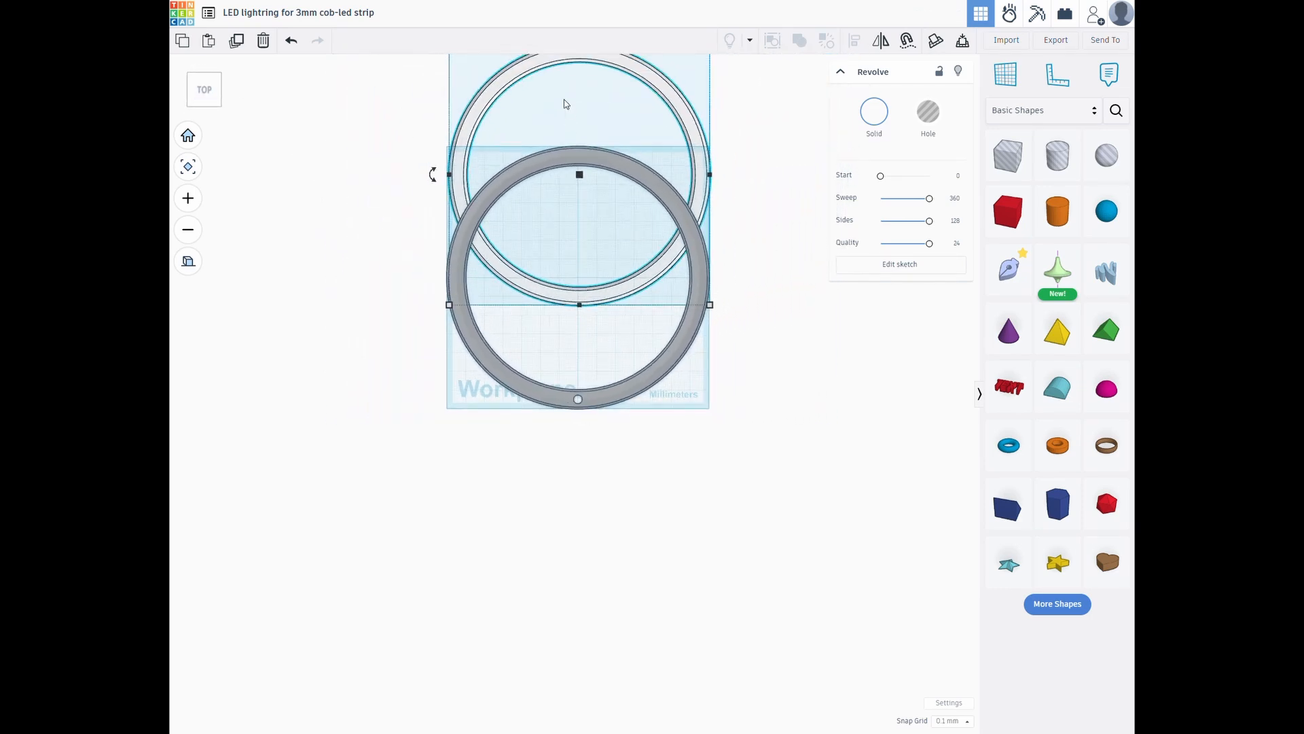
{"action": "left_click_drag", "start_coordinate": [534, 70], "coordinate": [534, 112]}
{"action": "left_click", "coordinate": [649, 483]}
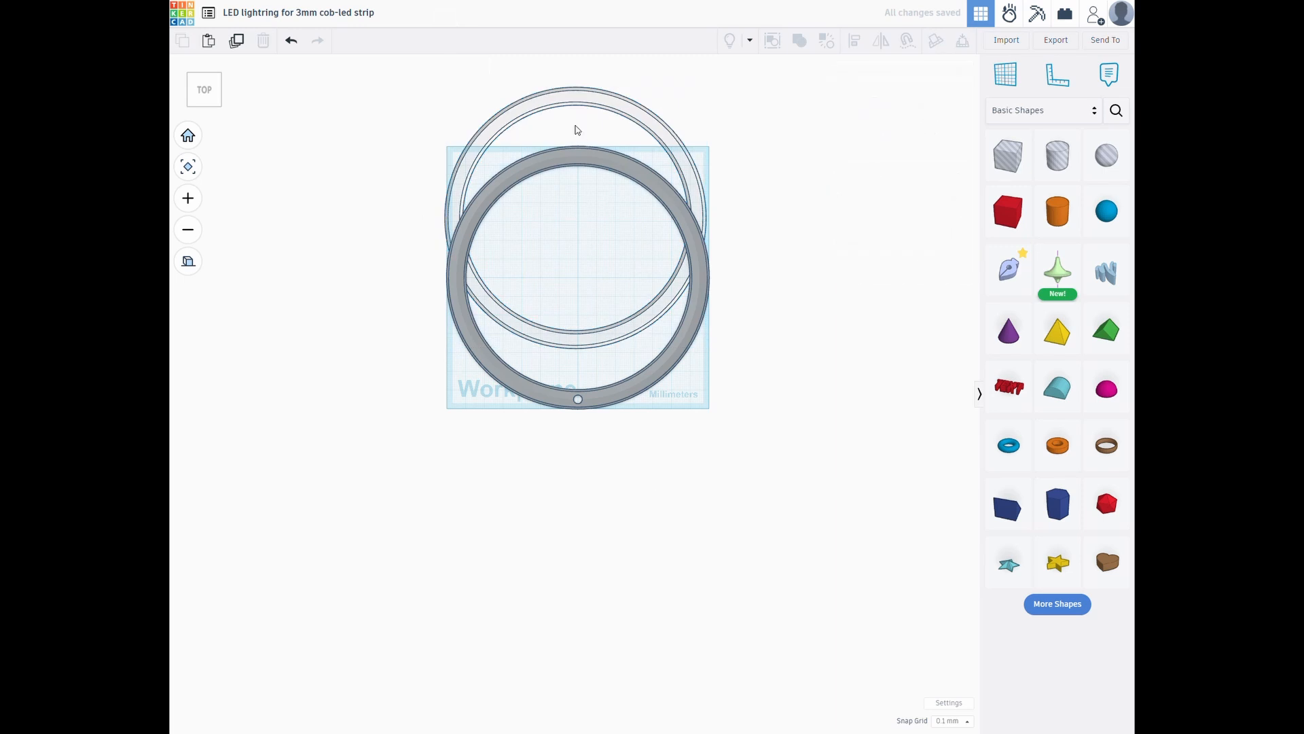
{"action": "left_click", "coordinate": [509, 117]}
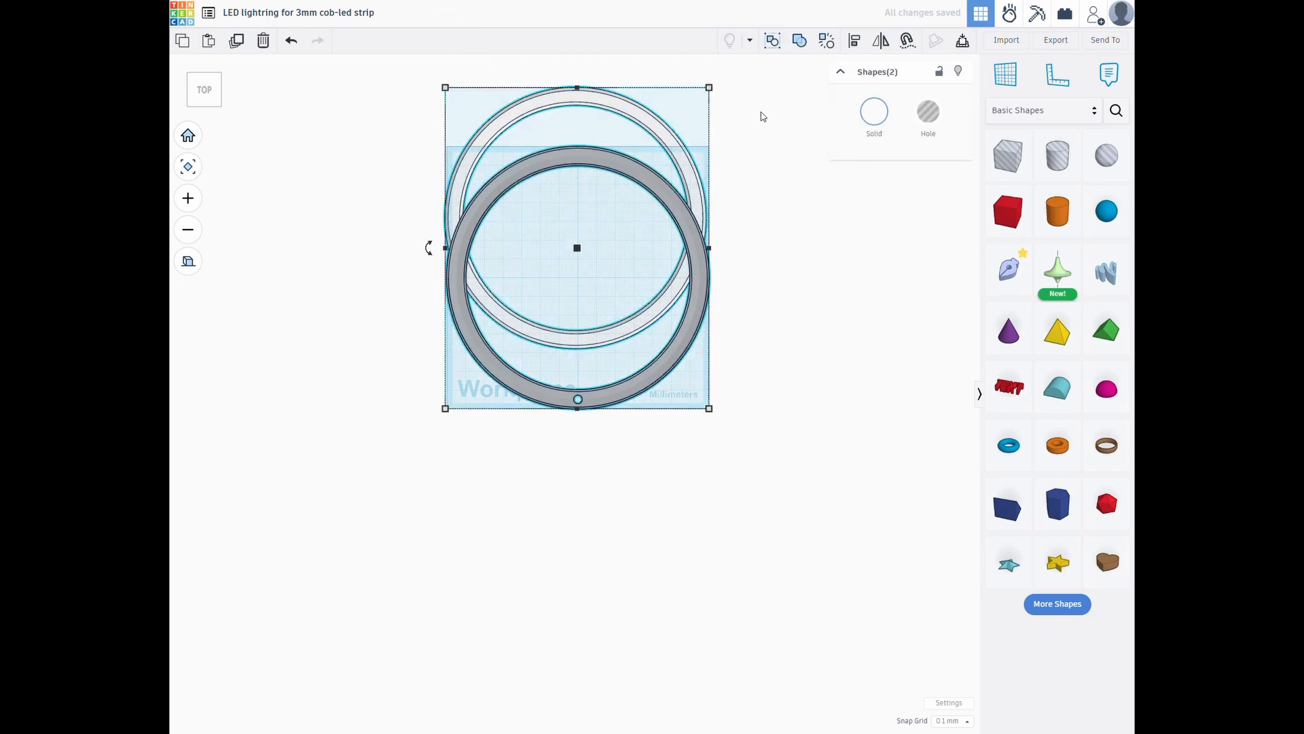
{"action": "left_click", "coordinate": [855, 42]}
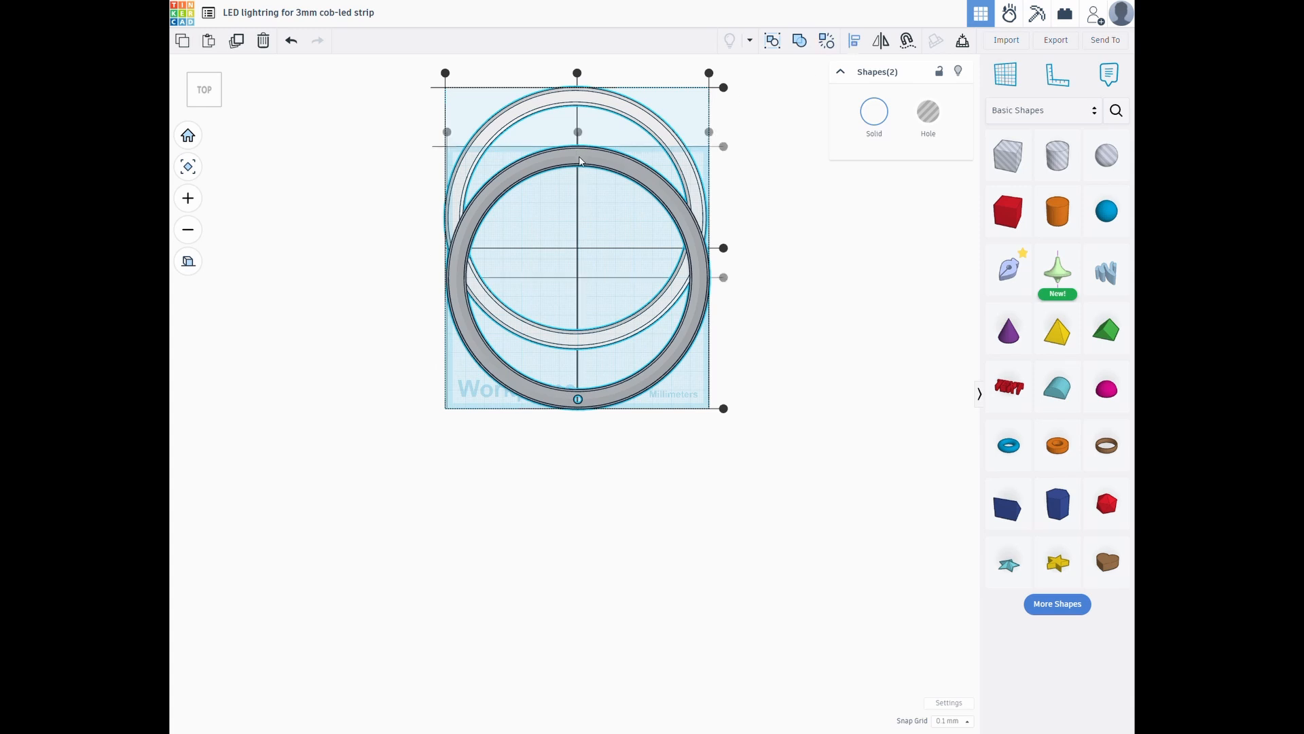
{"action": "left_click", "coordinate": [723, 277]}
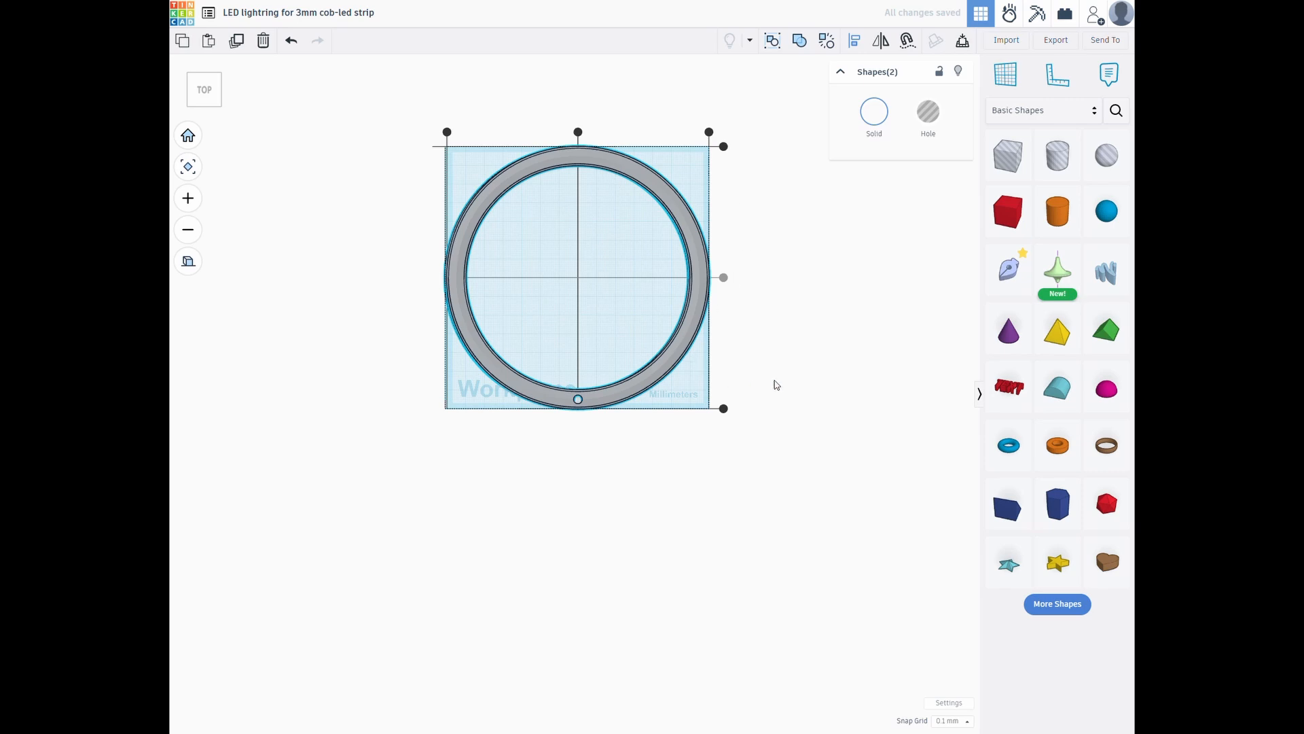
Raise the white ring by 13.00 mm, to the -0.10 mm level at the workplane
{"action": "right_click_drag", "start_coordinate": [774, 381], "coordinate": [608, 417]}
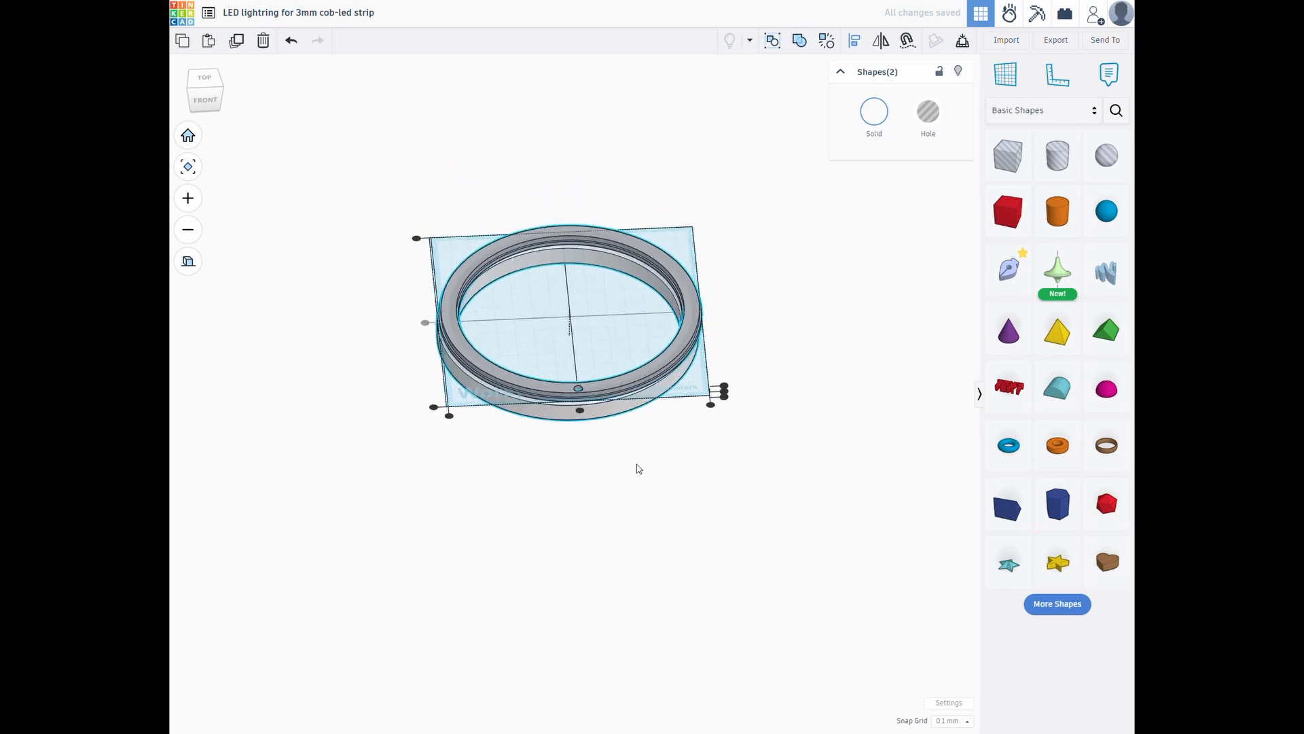
{"action": "left_click", "coordinate": [633, 459]}
{"action": "left_click", "coordinate": [607, 412]}
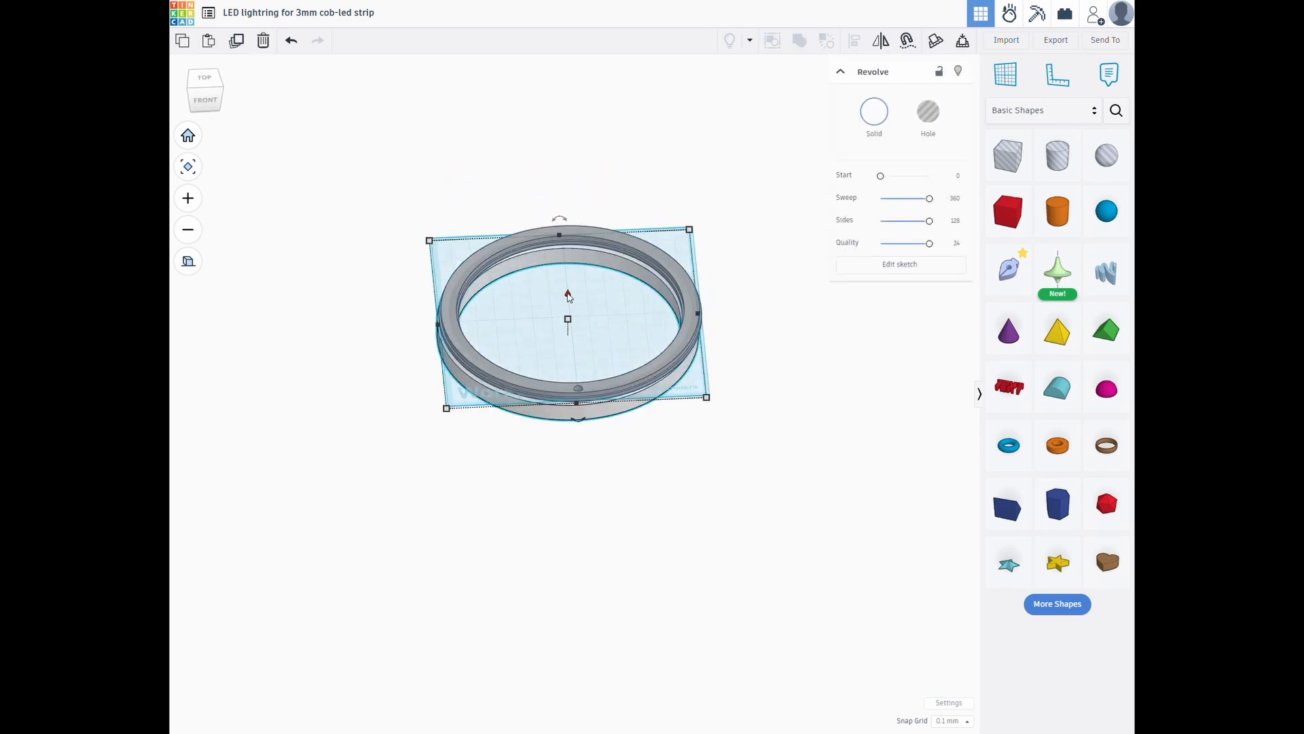
{"action": "mouse_move", "coordinate": [568, 296]}
{"action": "left_mouse_down"}
{"action": "mouse_move", "coordinate": [573, 268]}
{"action": "mouse_move", "coordinate": [585, 279]}
{"action": "left_mouse_up"}
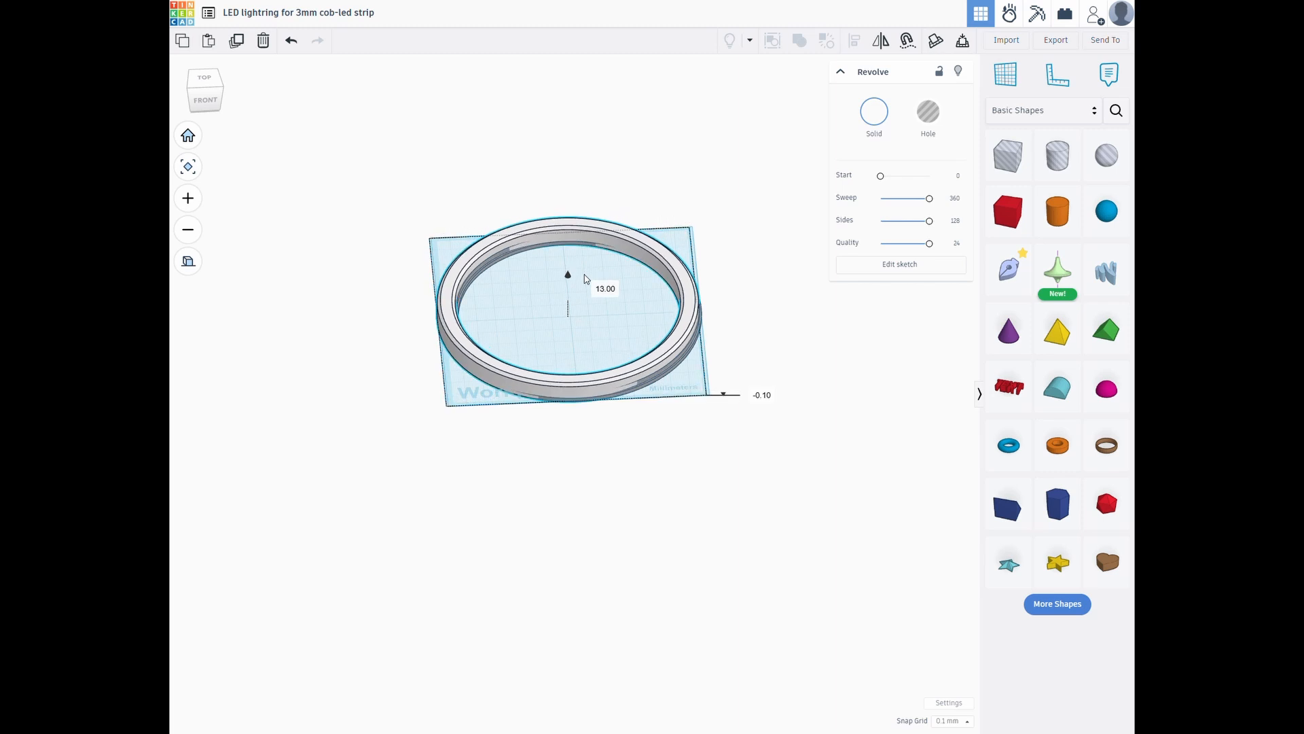
Align the white ring and the base ring on their left-to-right centre so both share the same axis
{"action": "right_click_drag", "start_coordinate": [573, 487], "coordinate": [655, 510]}
{"action": "scroll", "coordinate": [677, 422], "scroll_direction": "down", "scroll_amount": 2}
{"action": "scroll", "coordinate": [661, 409], "scroll_direction": "up", "scroll_amount": 4}
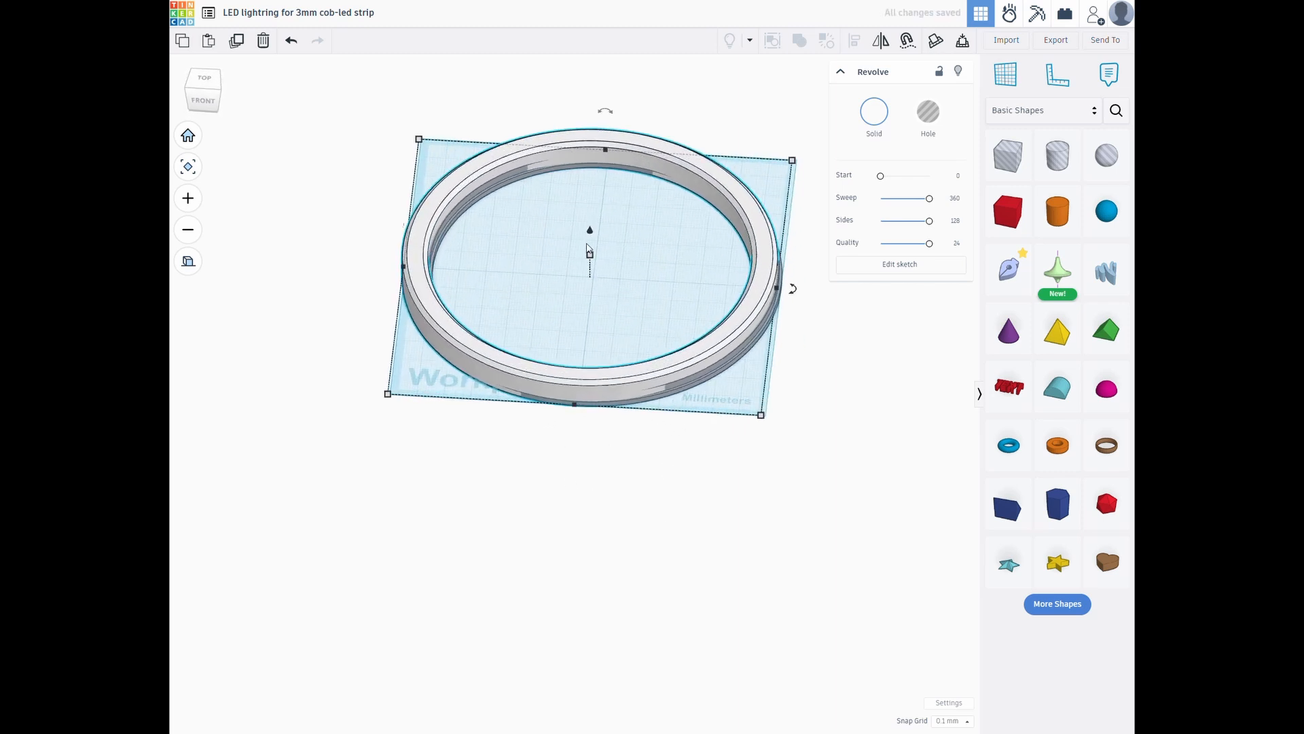
{"action": "left_click_drag", "start_coordinate": [380, 97], "coordinate": [856, 499]}
{"action": "left_click", "coordinate": [855, 41]}
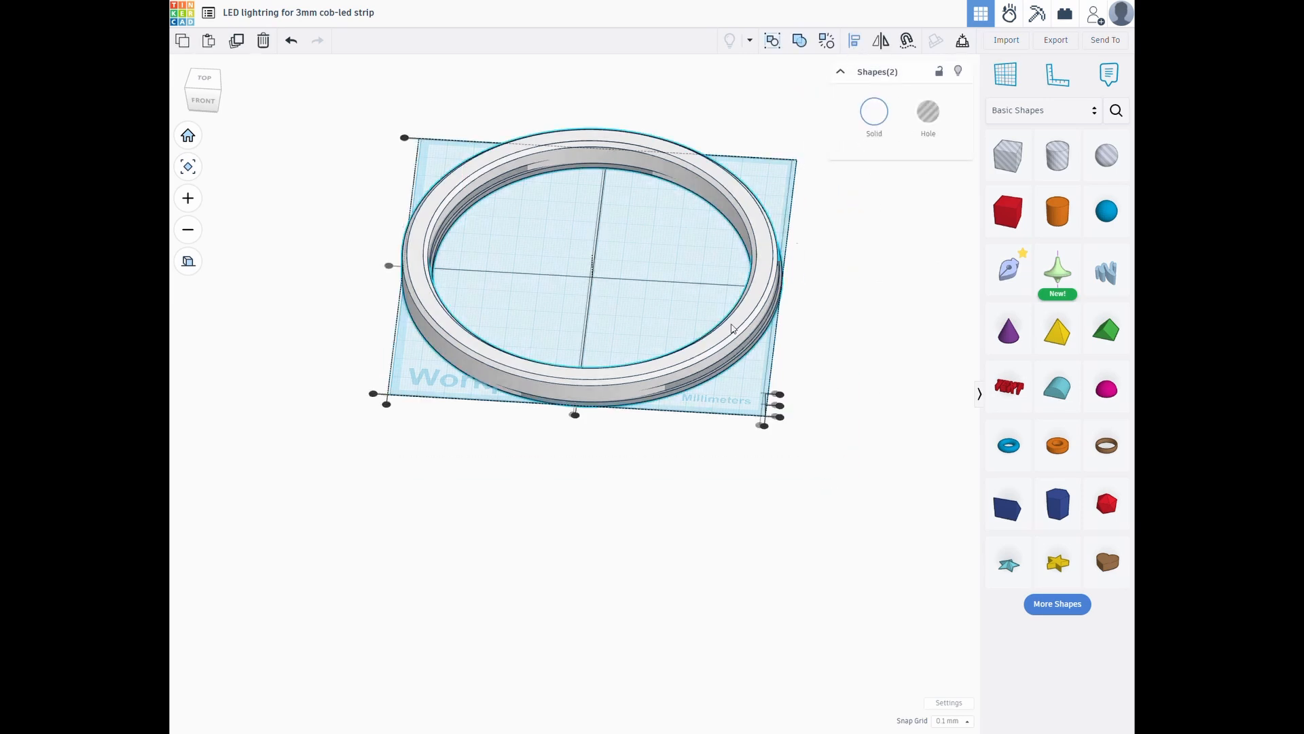
{"action": "left_click", "coordinate": [575, 415]}
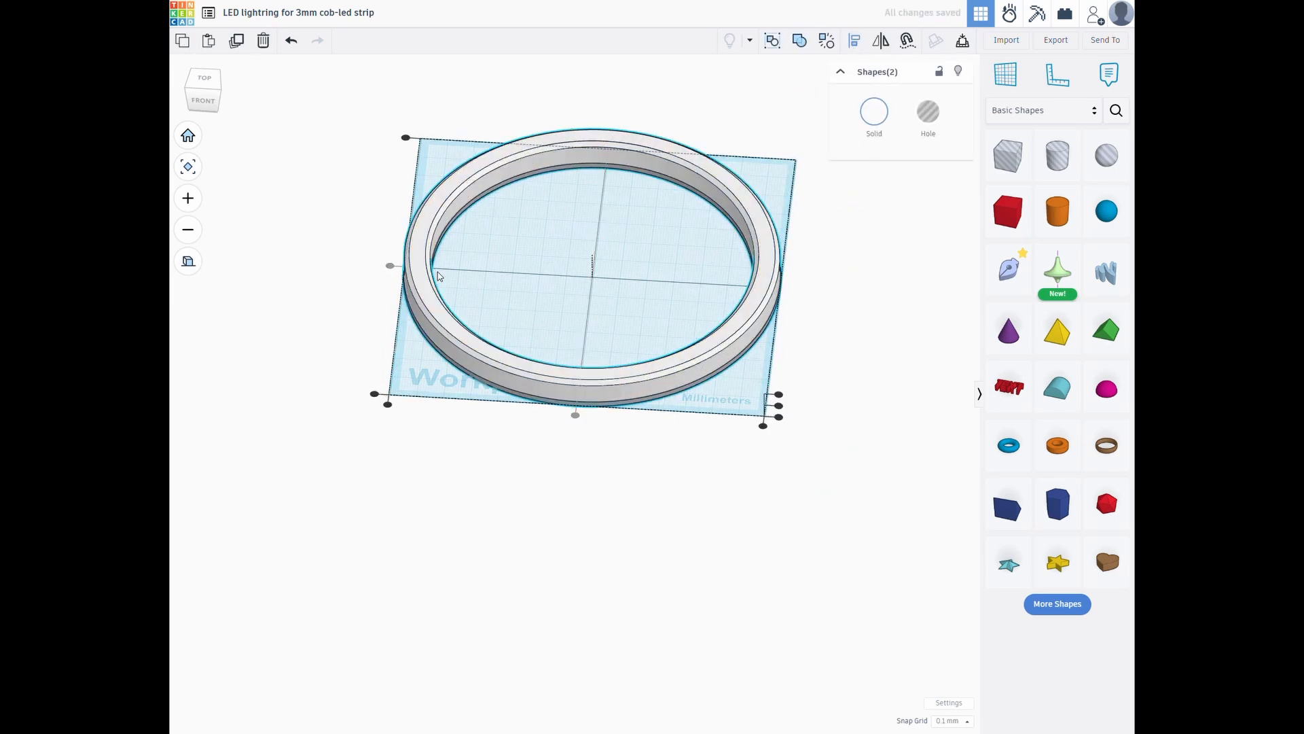
{"action": "left_click", "coordinate": [387, 271]}
Make the white ring transparent and examine how it fits over the base ring from the front
{"action": "right_click_drag", "start_coordinate": [943, 480], "coordinate": [956, 387]}
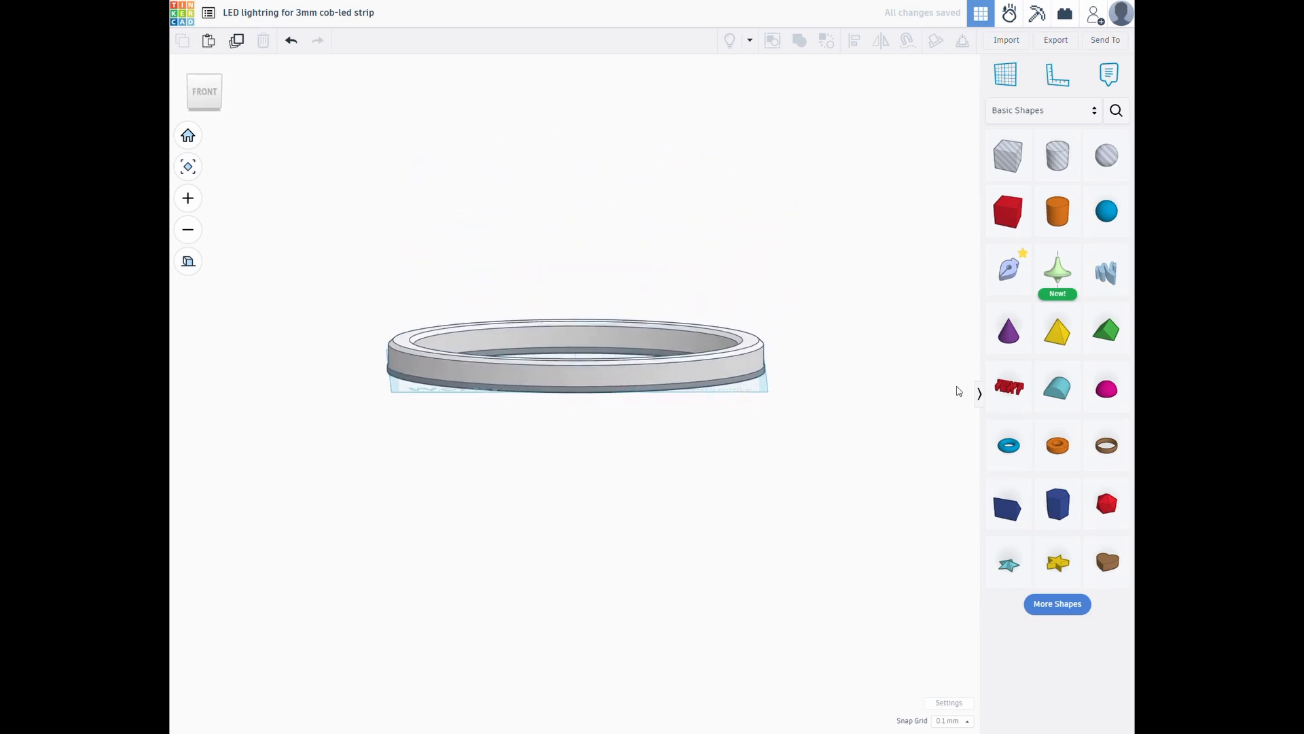
{"action": "left_click", "coordinate": [581, 371]}
{"action": "scroll", "coordinate": [562, 479], "scroll_direction": "up", "scroll_amount": 5}
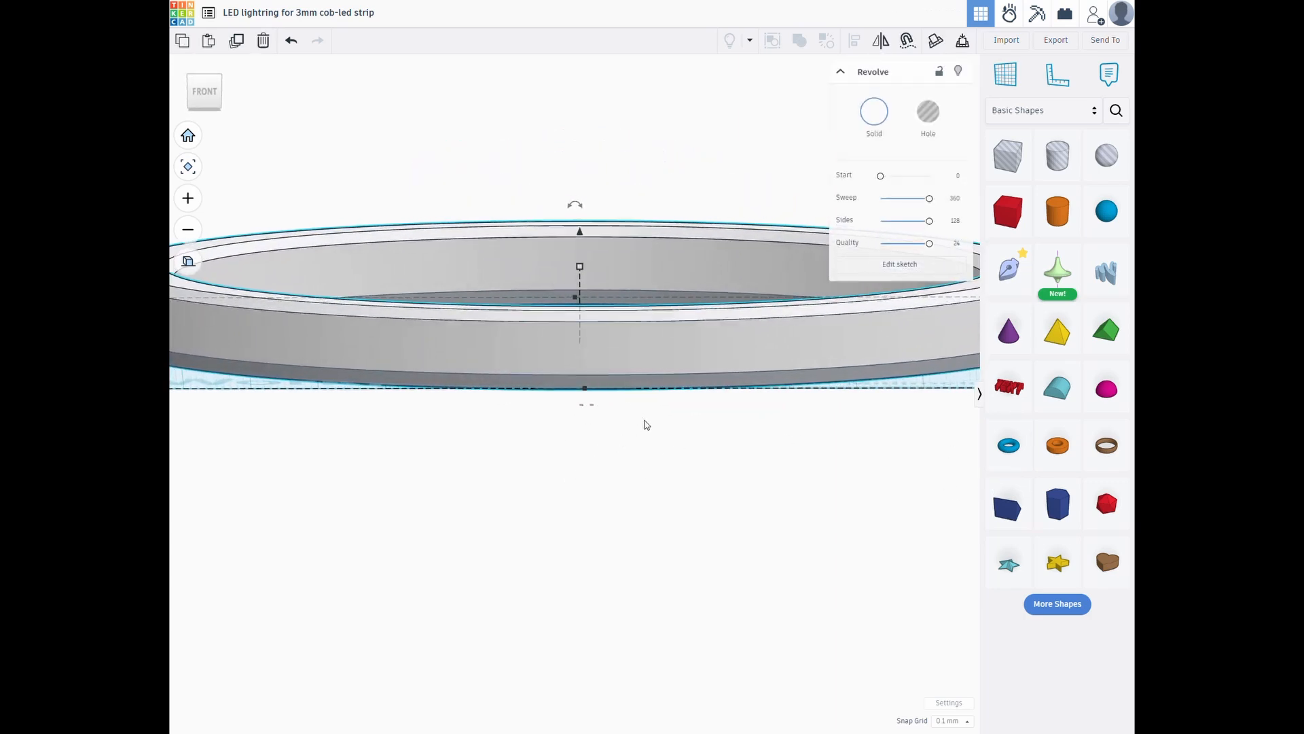
{"action": "scroll", "coordinate": [647, 426], "scroll_direction": "down", "scroll_amount": 2}
{"action": "right_click_drag", "start_coordinate": [646, 426], "coordinate": [808, 445]}
{"action": "scroll", "coordinate": [577, 399], "scroll_direction": "up", "scroll_amount": 4}
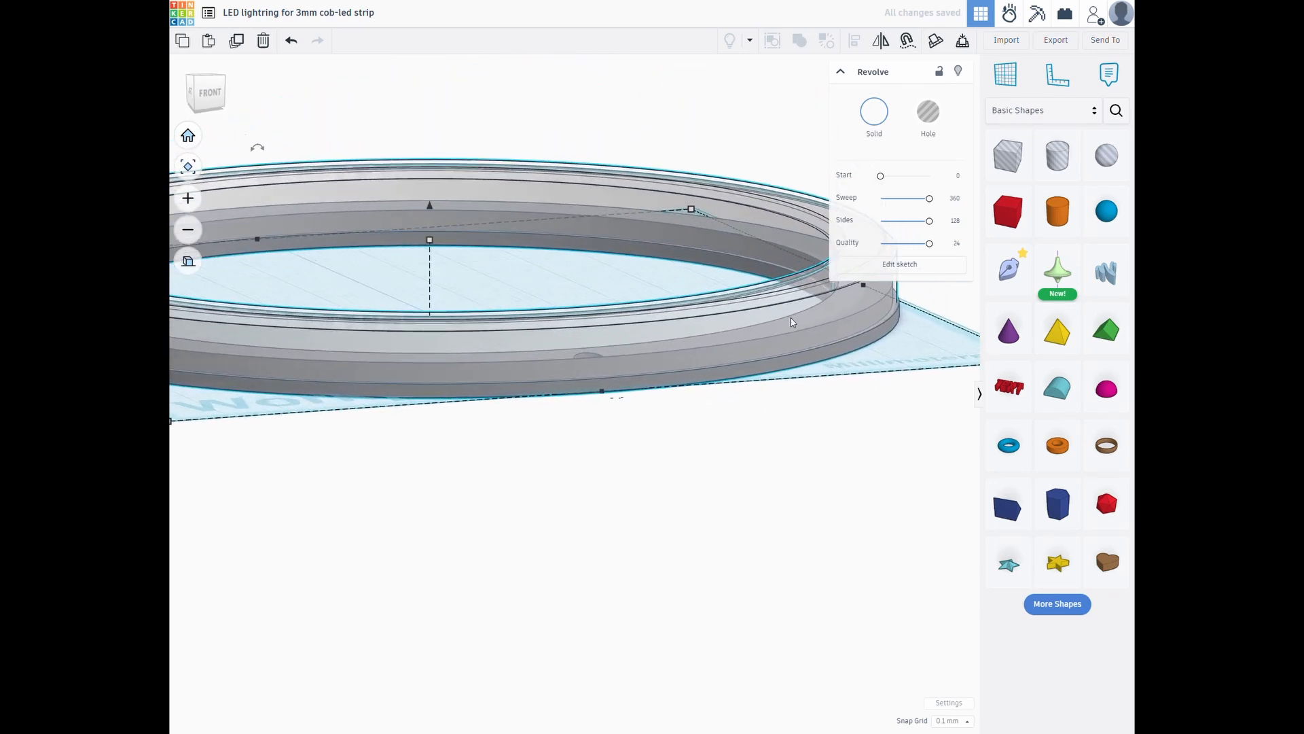
Examine the transparent white ring's fit on the base ring's outer lip up close, and turn its transparency off
{"action": "right_click_drag", "start_coordinate": [730, 394], "coordinate": [696, 299]}
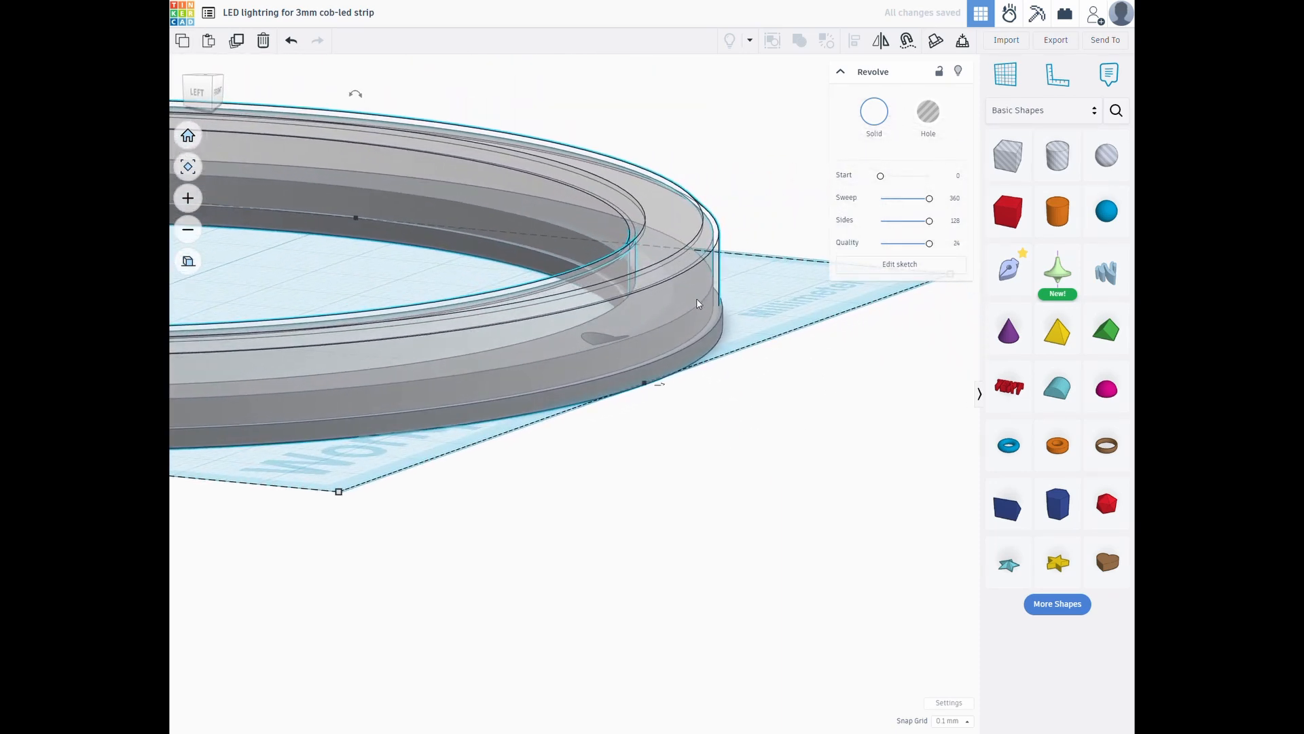
{"action": "scroll", "coordinate": [716, 300], "scroll_direction": "up", "scroll_amount": 5}
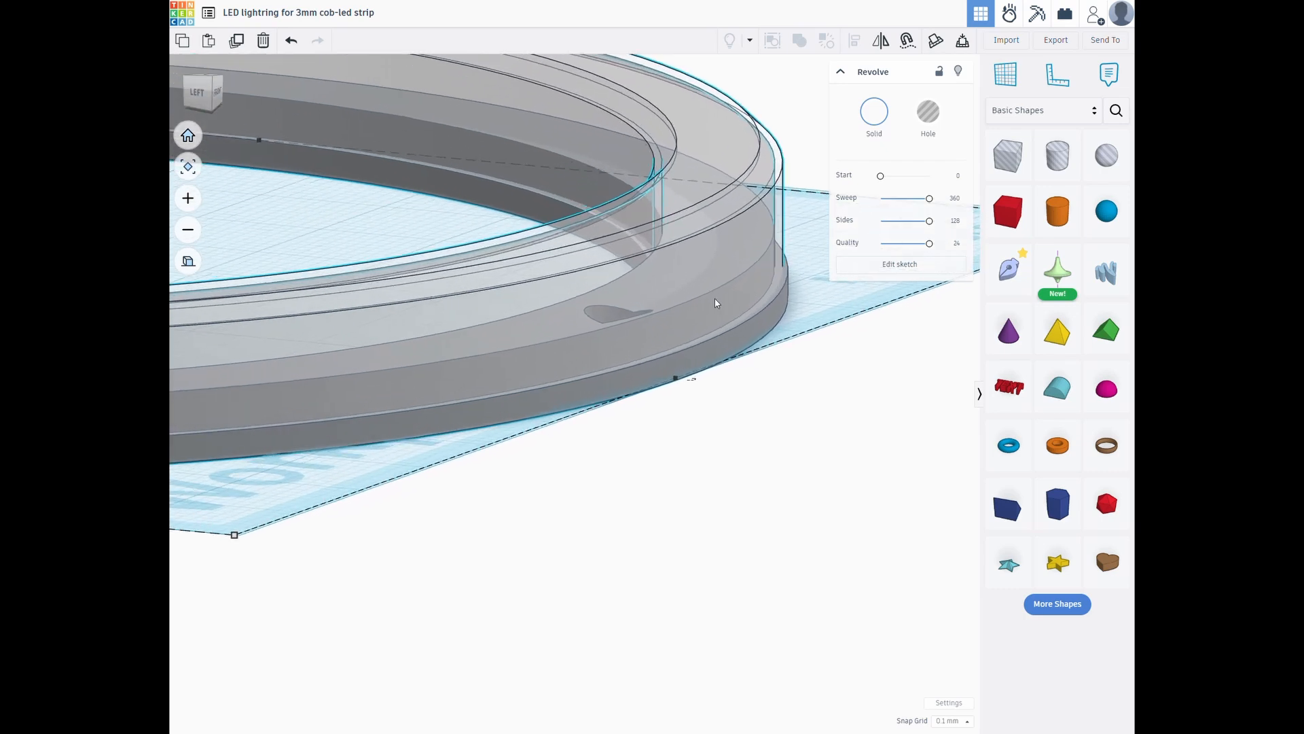
{"action": "middle_click_drag", "start_coordinate": [821, 311], "coordinate": [674, 405]}
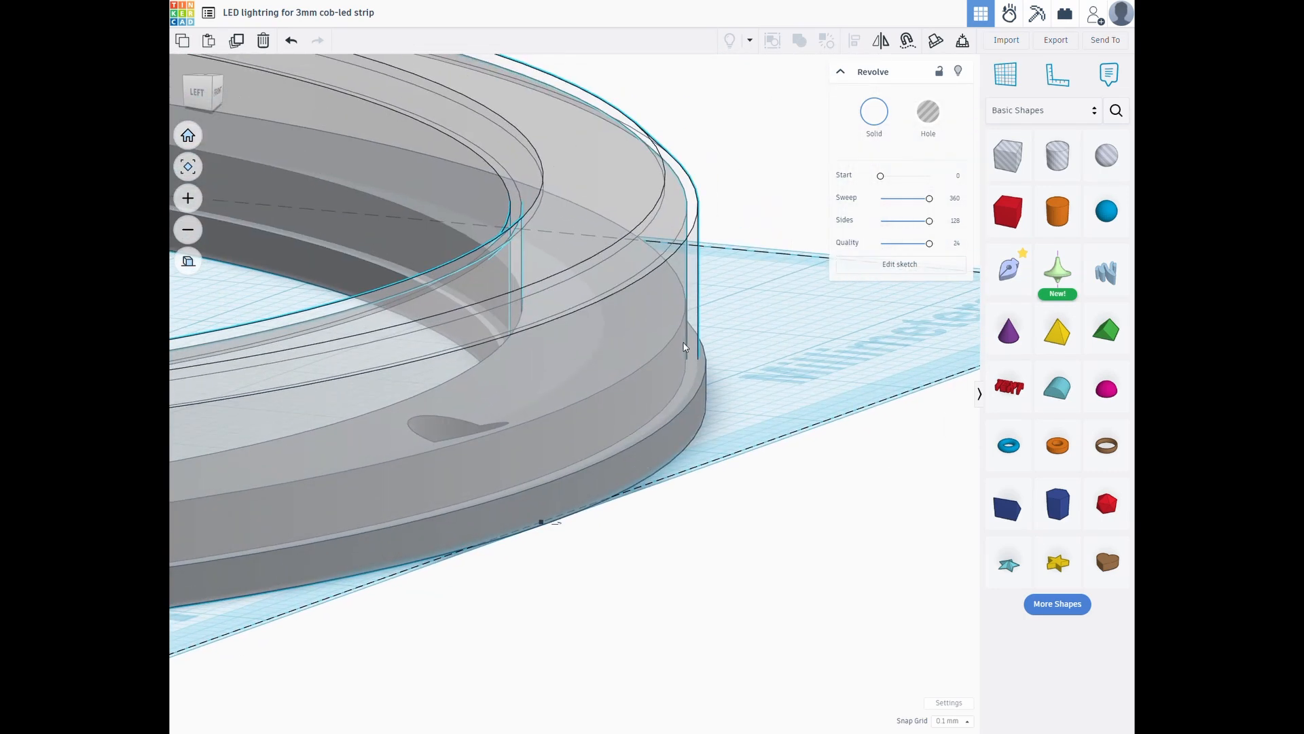
{"action": "scroll", "coordinate": [686, 341], "scroll_direction": "up", "scroll_amount": 3}
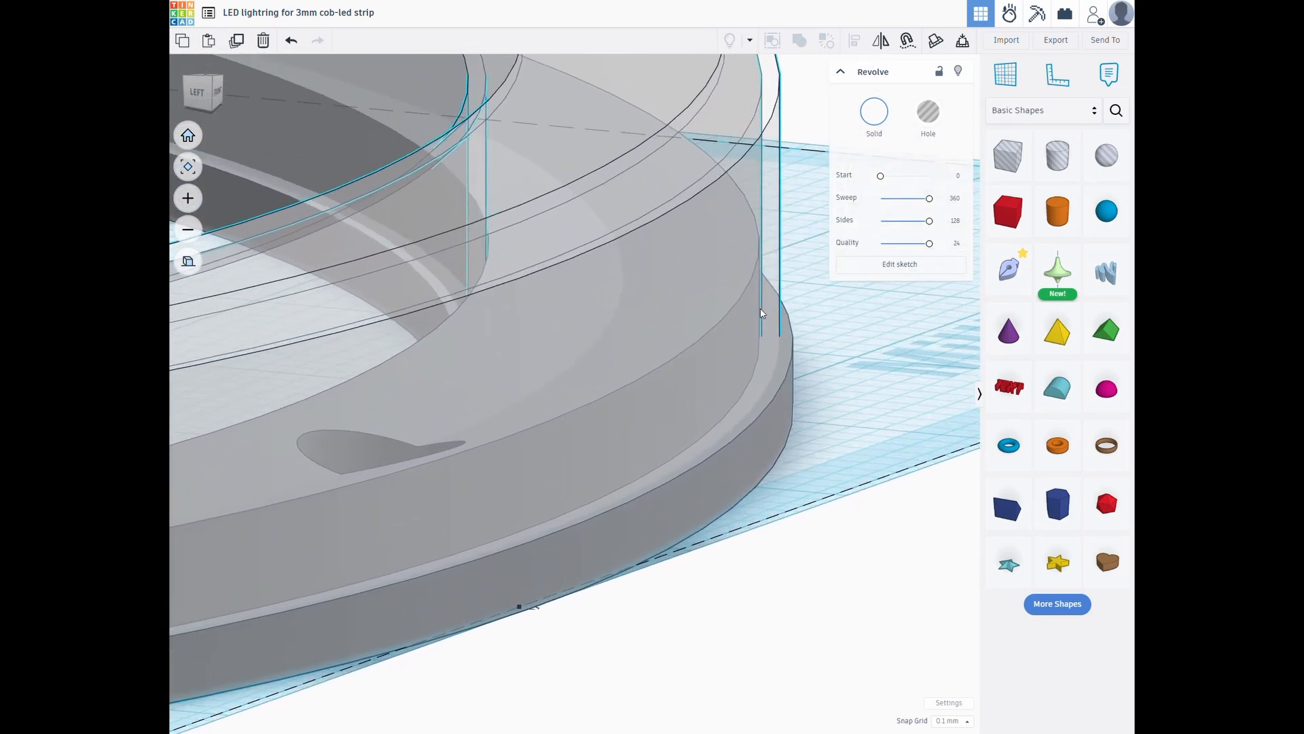
{"action": "right_click_drag", "start_coordinate": [704, 418], "coordinate": [620, 405]}
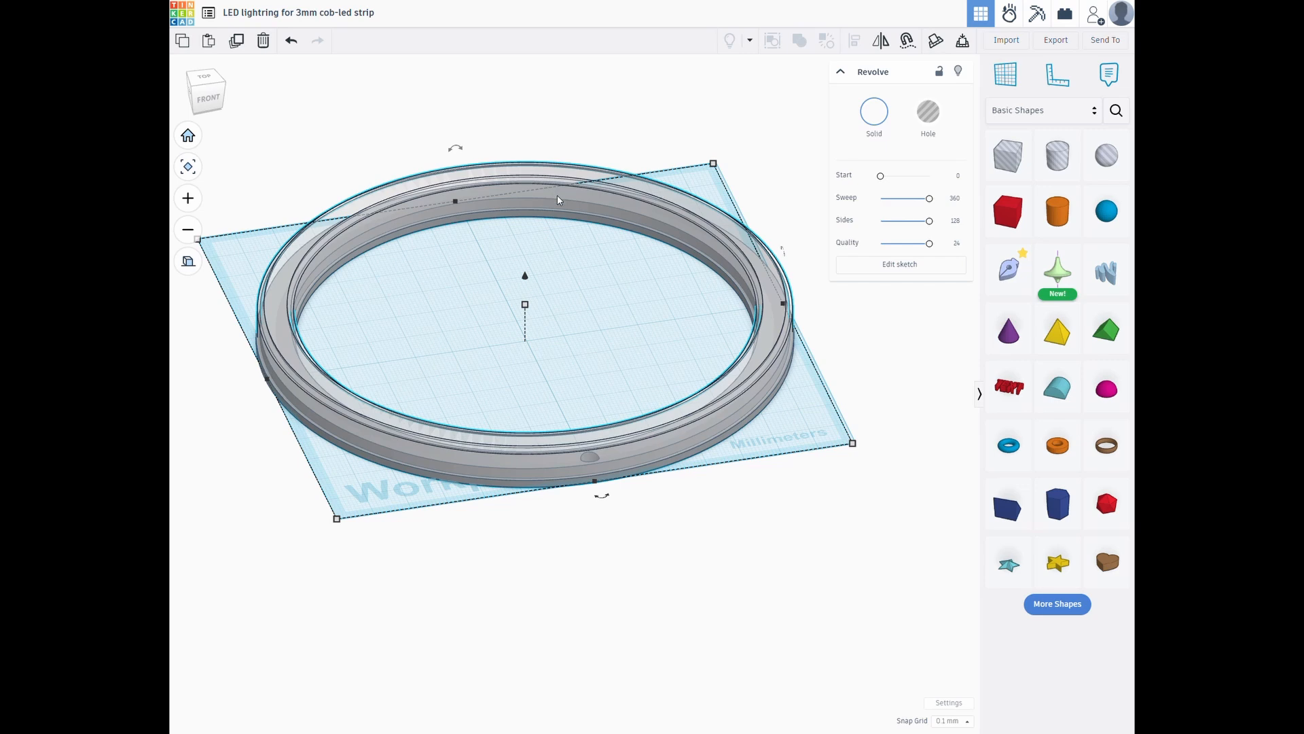
{"action": "key", "text": "t"}
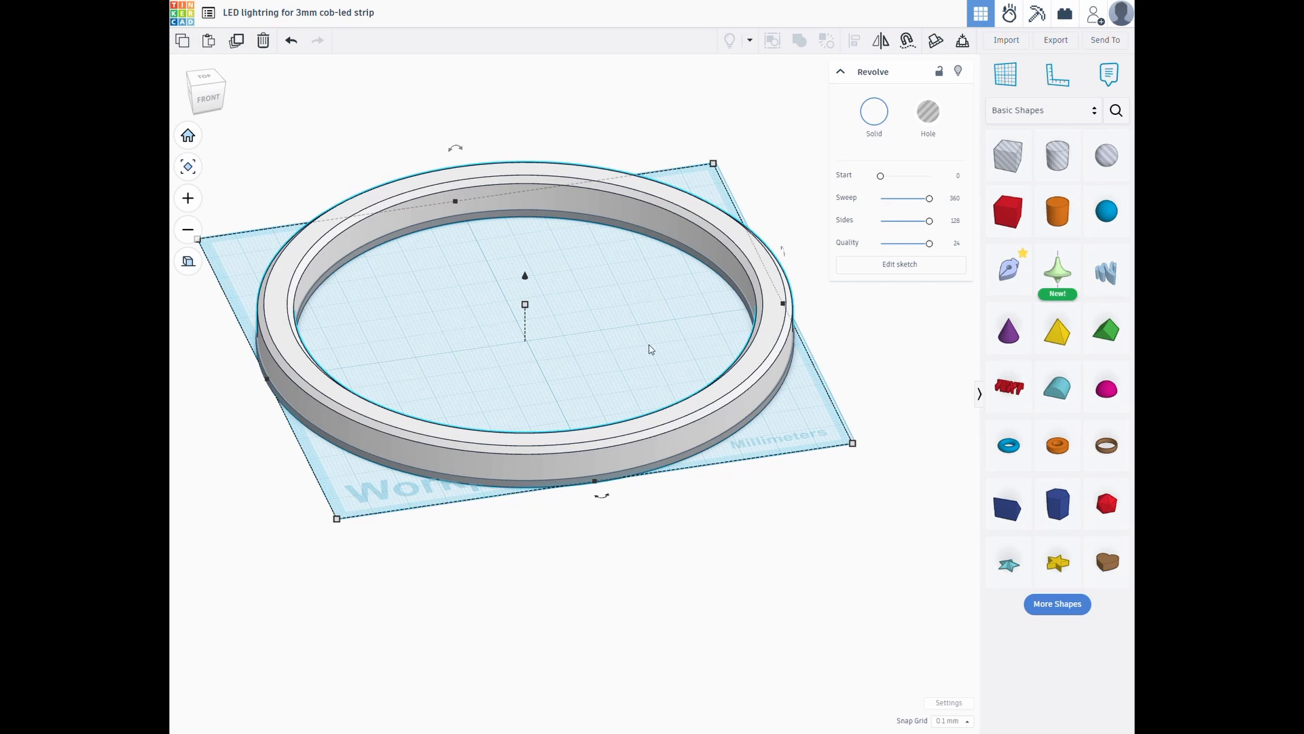
Raise the white ring by 29.20 mm so it sits 29.10 mm above the workplane
{"action": "mouse_move", "coordinate": [650, 350]}
{"action": "right_mouse_down"}
{"action": "mouse_move", "coordinate": [632, 355]}
{"action": "mouse_move", "coordinate": [641, 347]}
{"action": "right_mouse_up"}
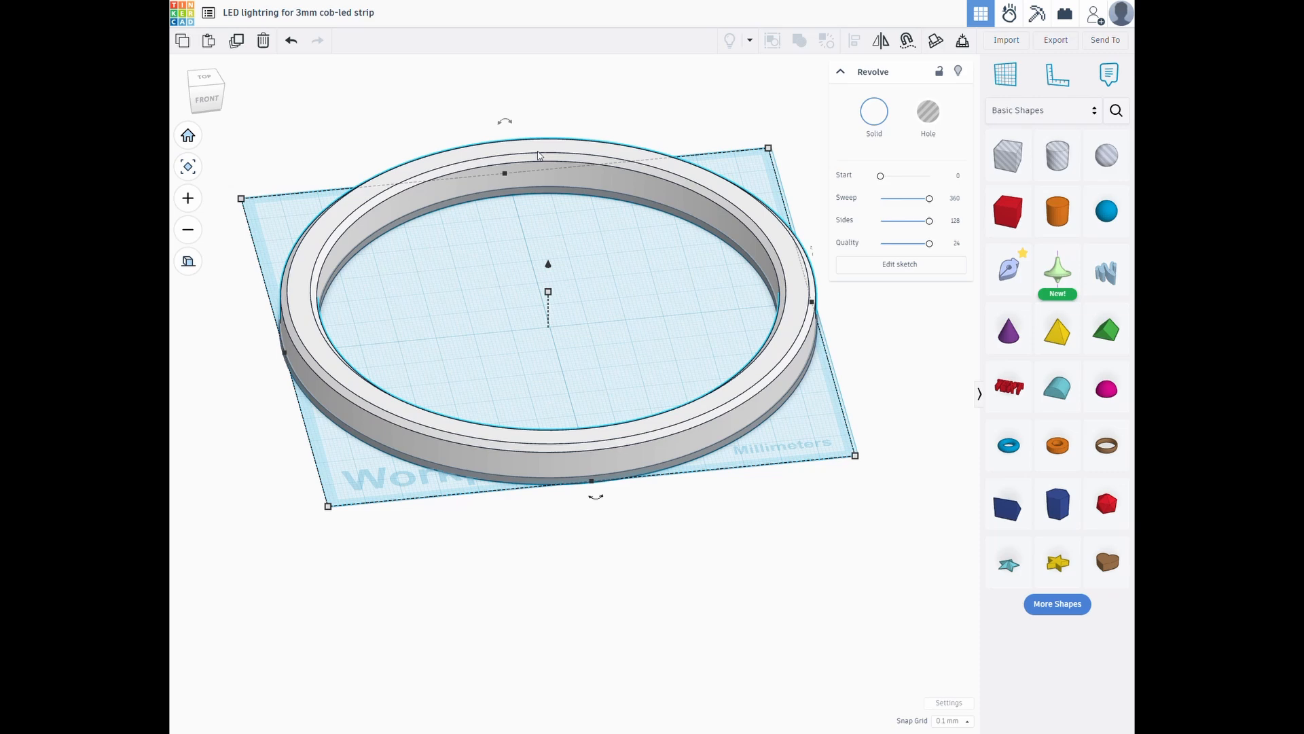
{"action": "right_click_drag", "start_coordinate": [543, 226], "coordinate": [609, 345]}
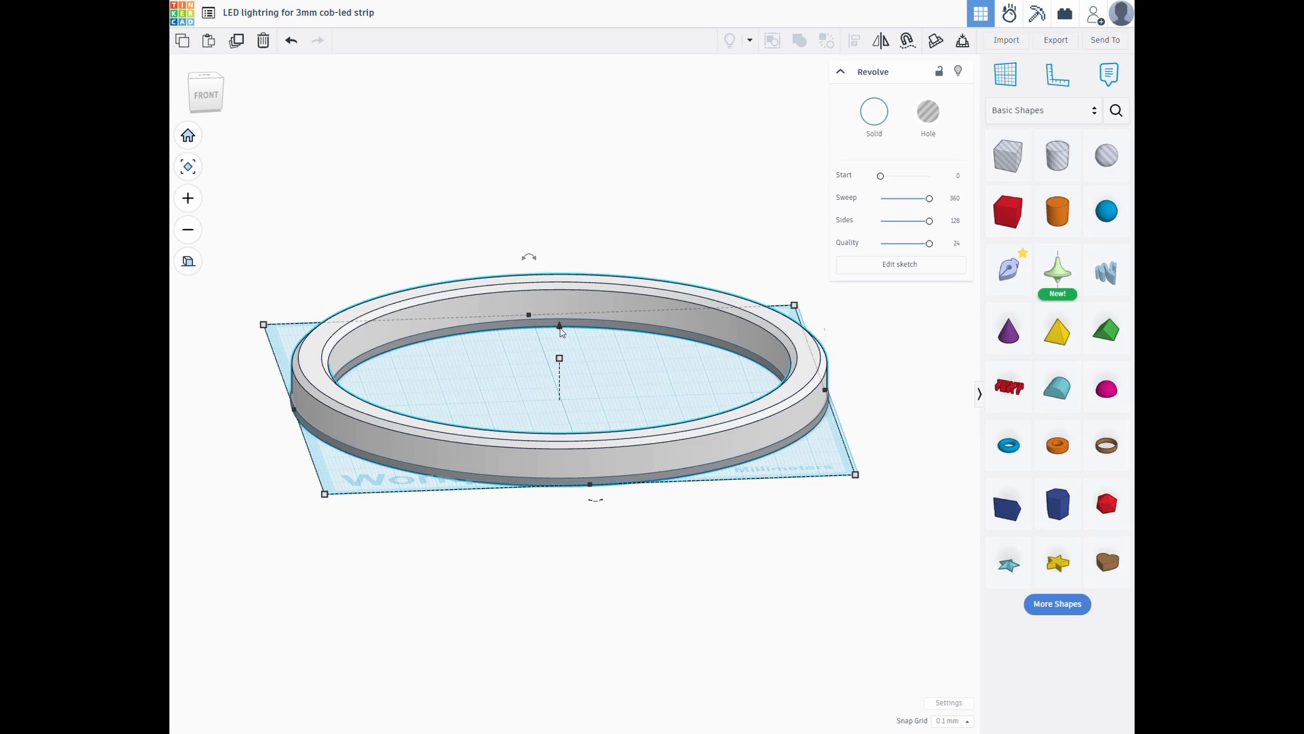
{"action": "left_click_drag", "start_coordinate": [560, 328], "coordinate": [560, 219]}
Flip the raised white ring upside down by rotating it -180°, and check its orientation from the side and above
{"action": "mouse_move", "coordinate": [534, 149]}
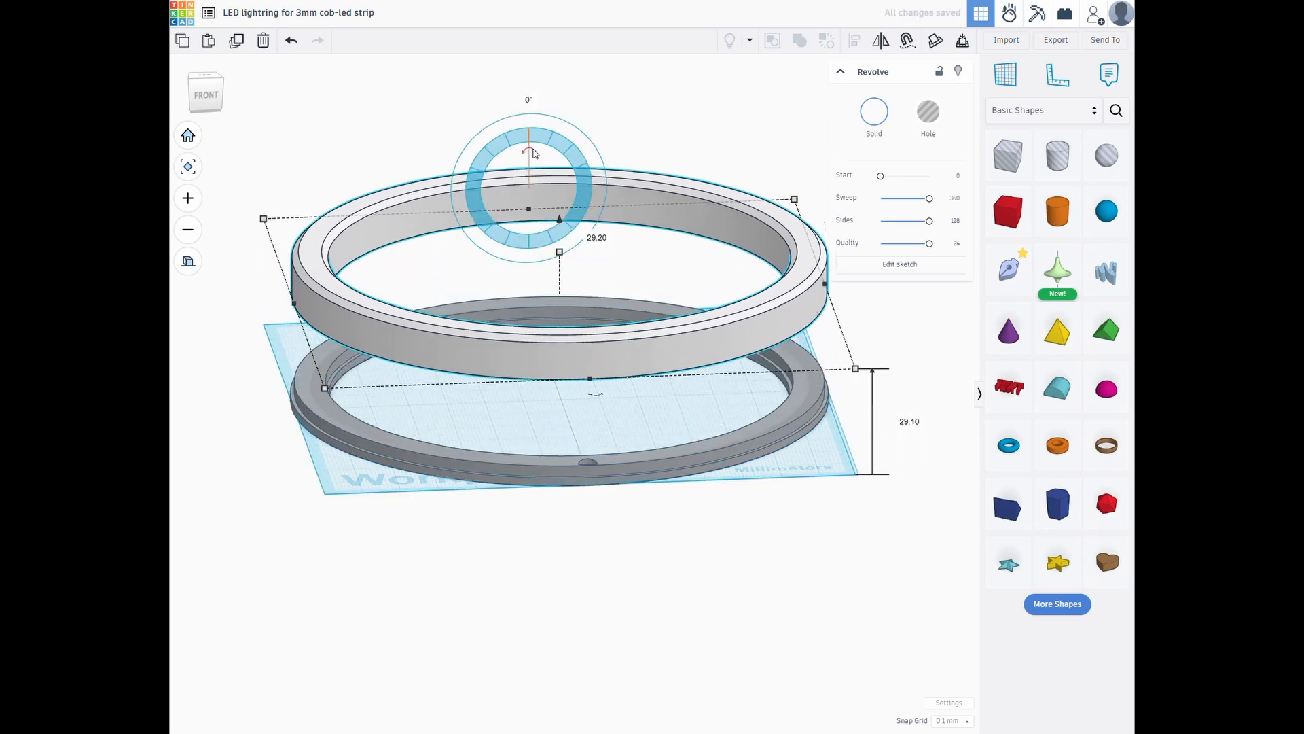
{"action": "left_click_drag", "start_coordinate": [534, 152], "coordinate": [534, 221]}
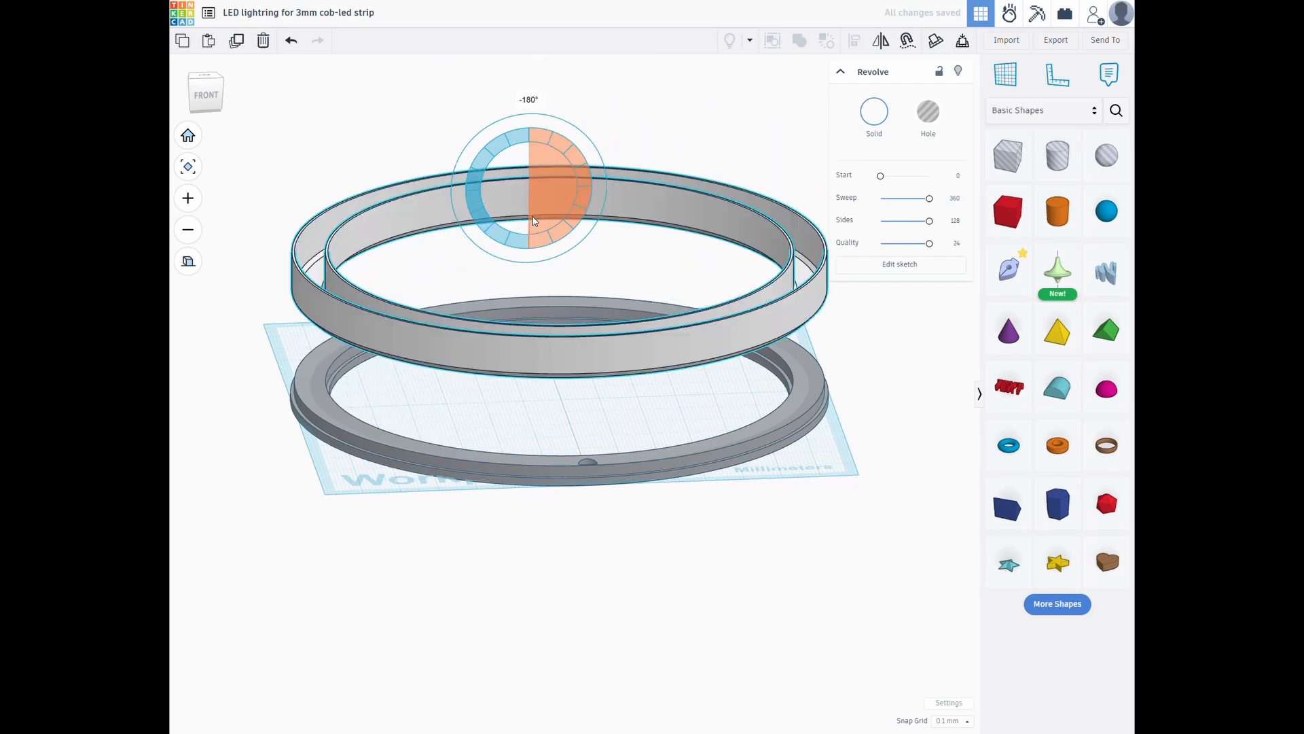
{"action": "right_click_drag", "start_coordinate": [658, 417], "coordinate": [747, 367]}
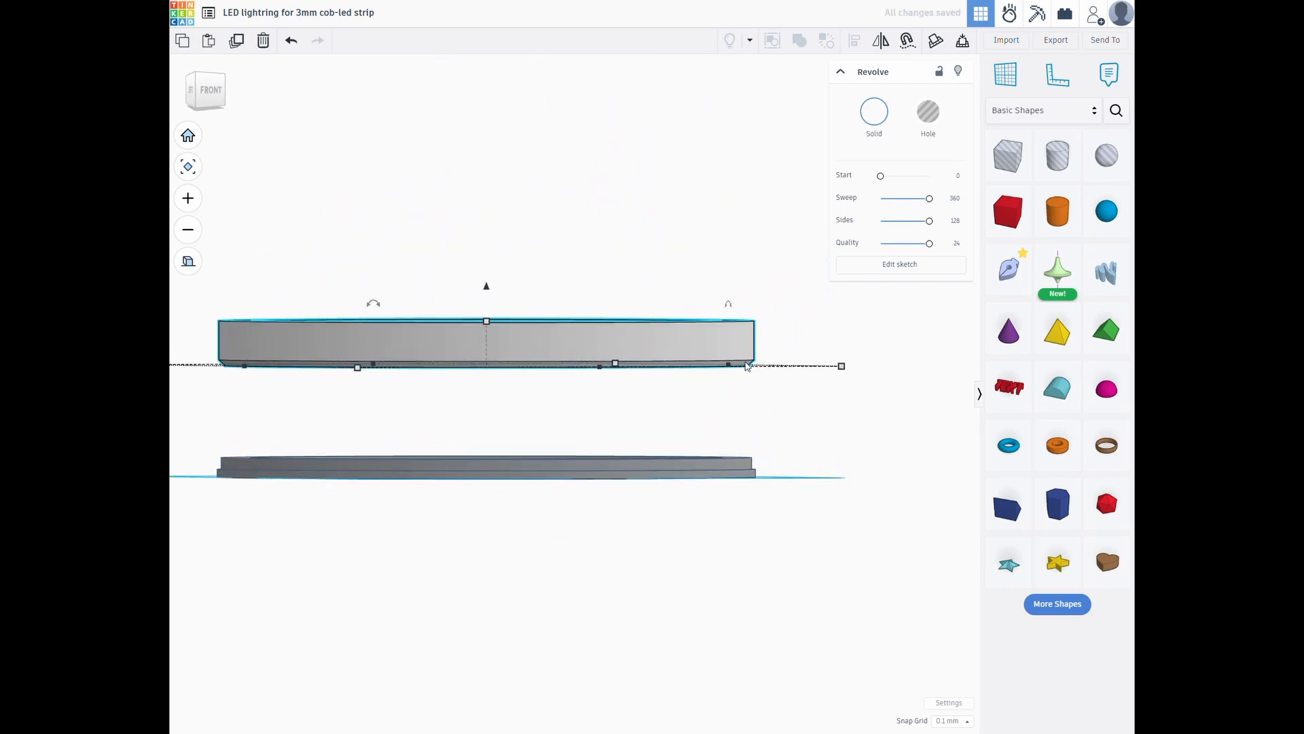
{"action": "right_click_drag", "start_coordinate": [626, 364], "coordinate": [638, 424]}
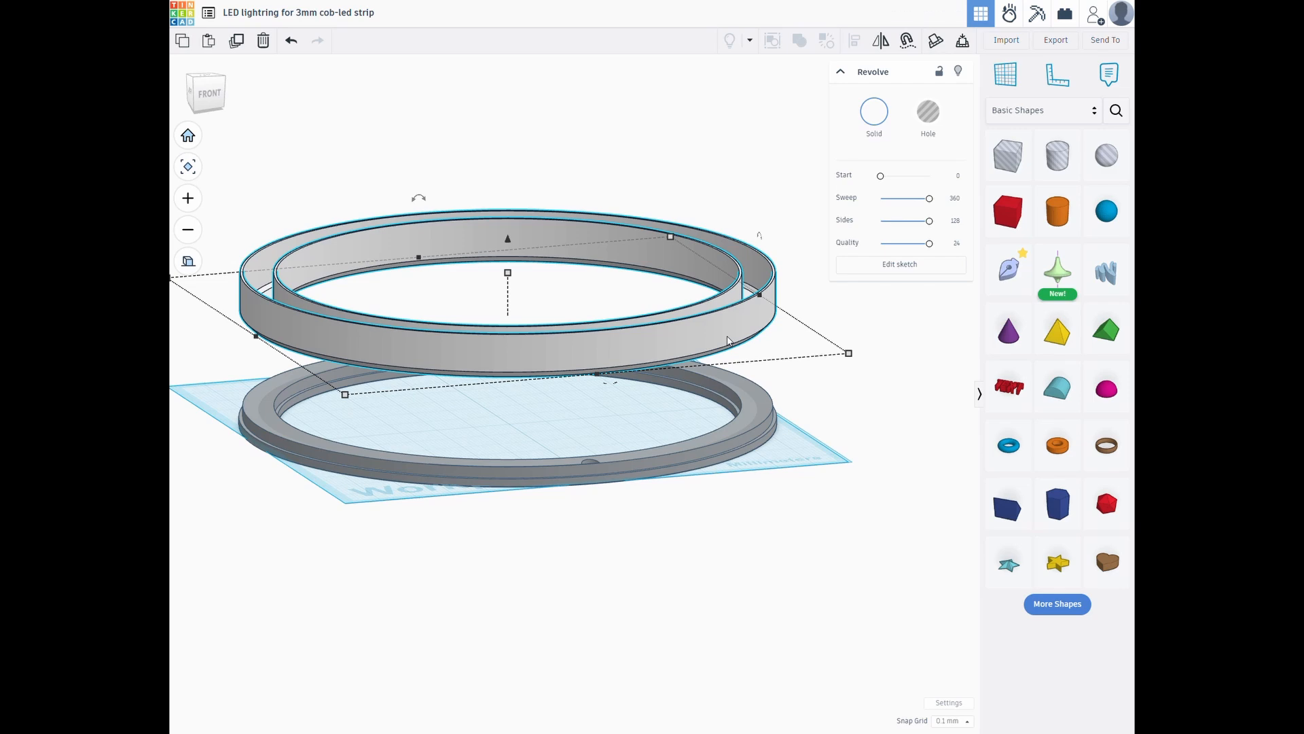
{"action": "right_click_drag", "start_coordinate": [728, 339], "coordinate": [670, 501]}
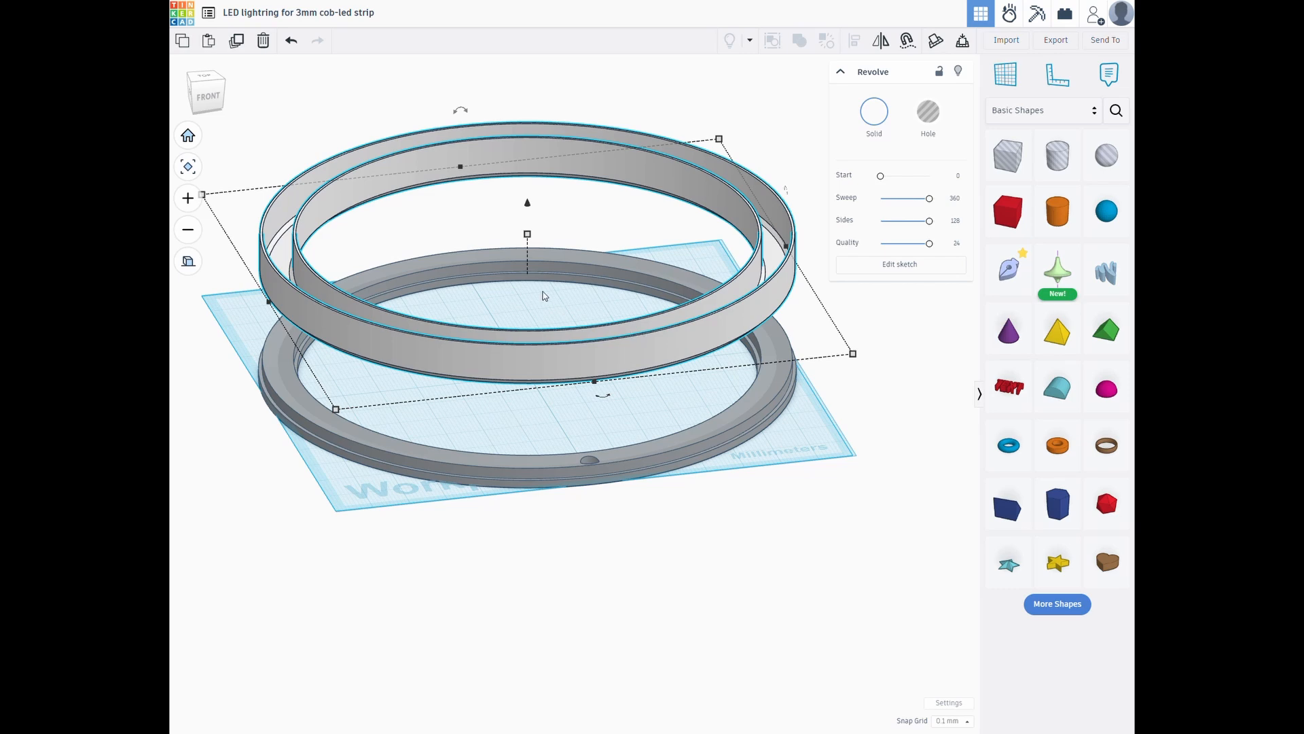
{"action": "right_click_drag", "start_coordinate": [518, 296], "coordinate": [577, 340]}
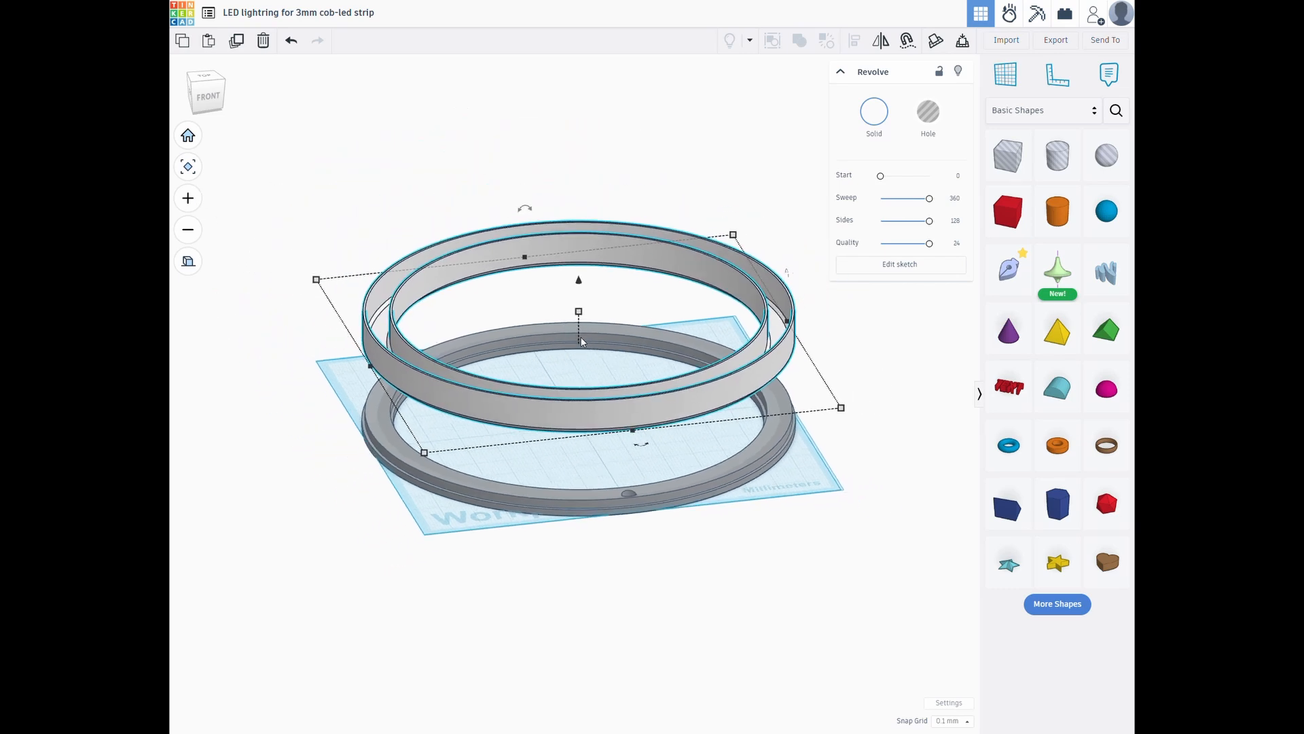
Select only the flipped white ring for export
{"action": "left_click", "coordinate": [690, 638]}
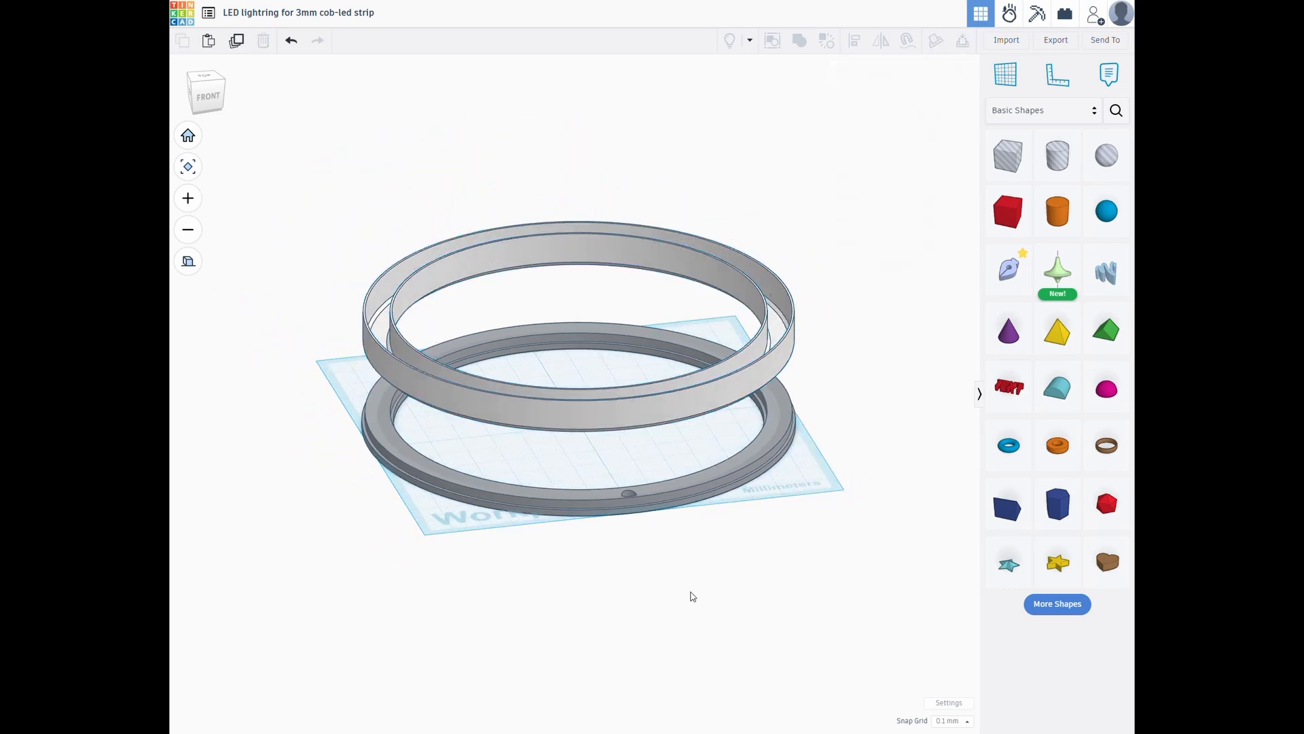
{"action": "left_click", "coordinate": [760, 332]}
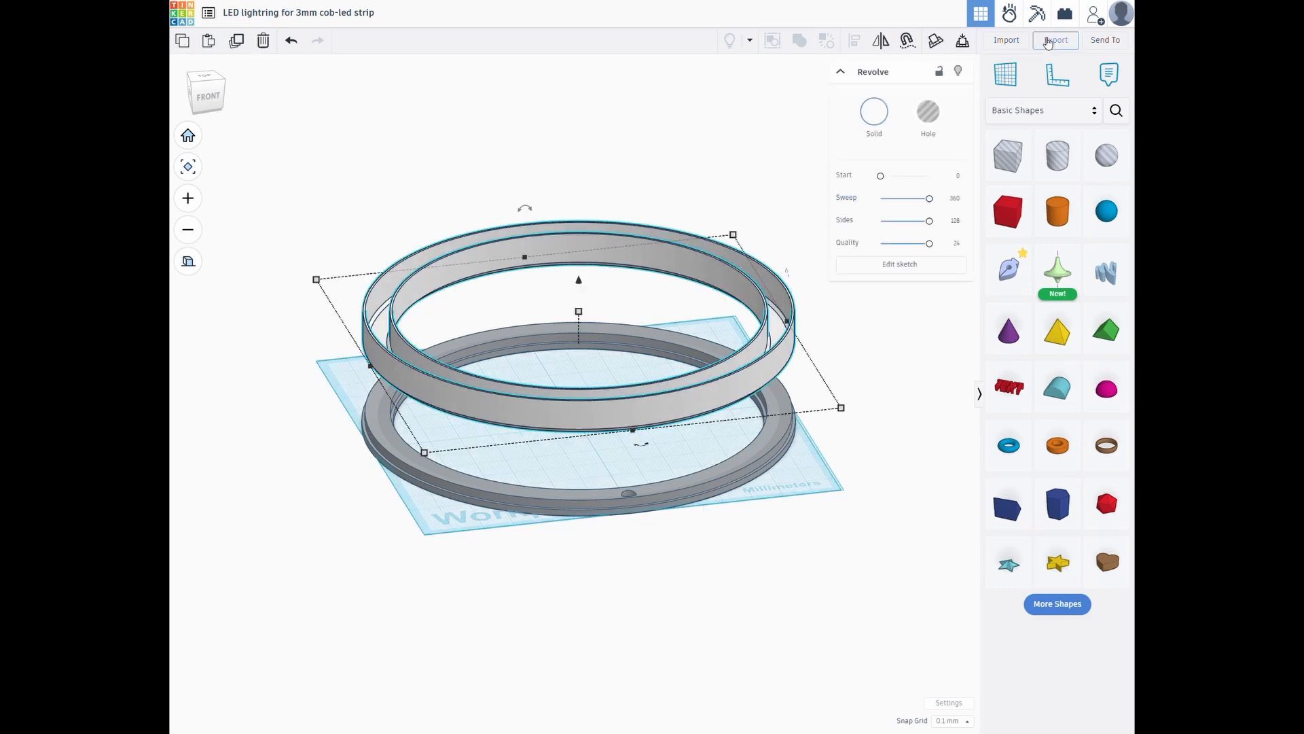